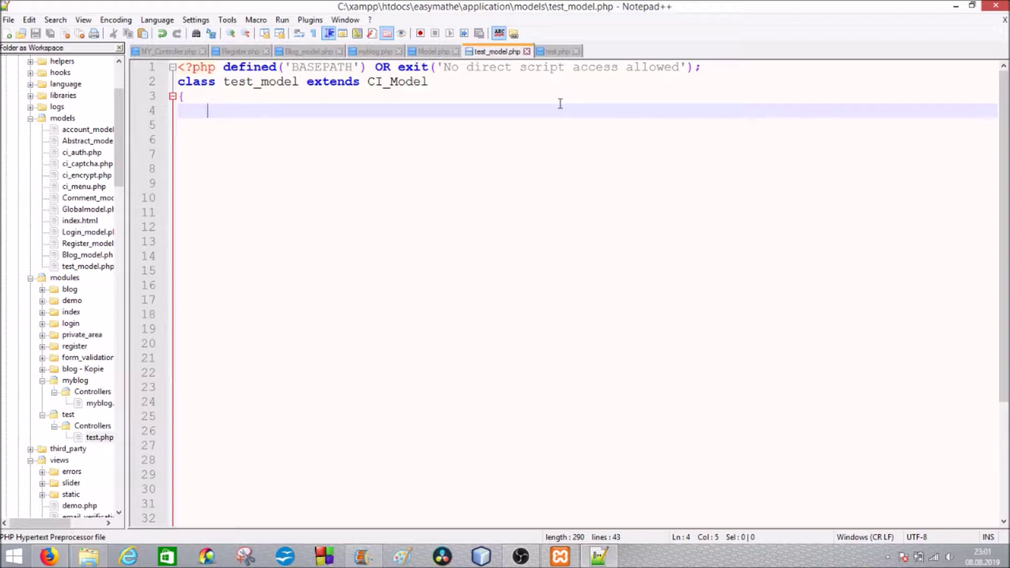
- Add blank lines inside the empty test_model class body
key(Return)
key(Return)
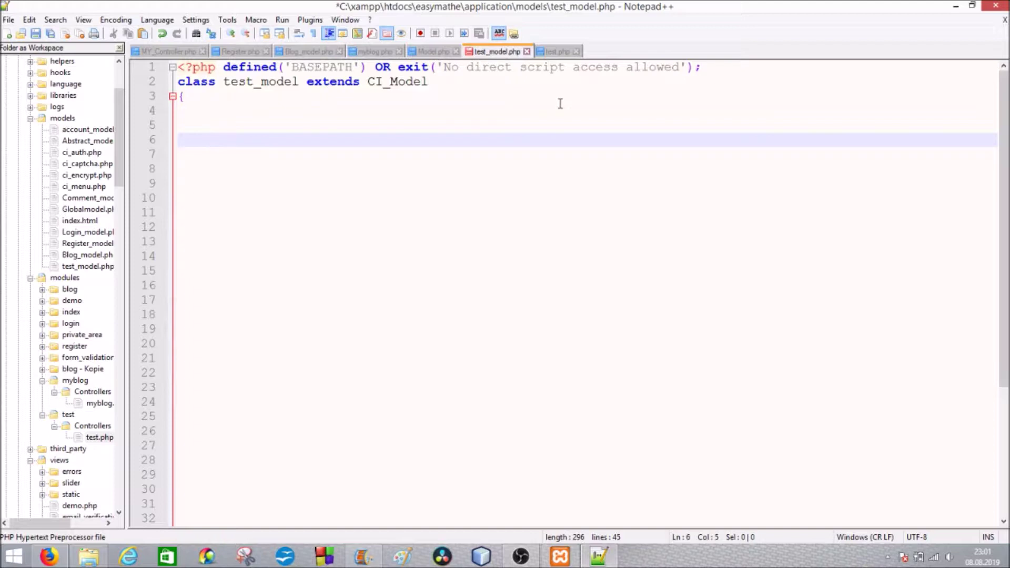
text(fu)
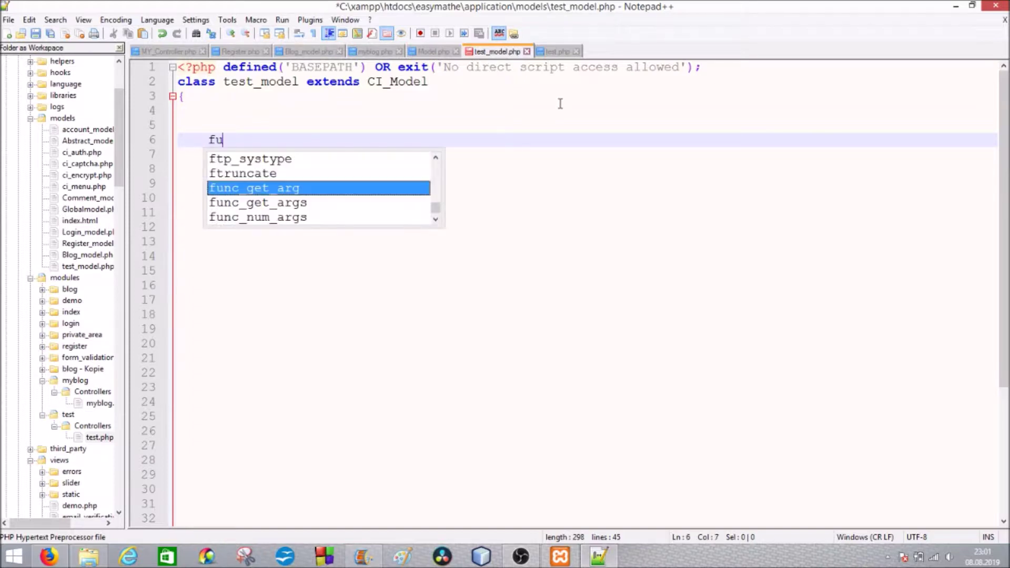
text(nction get)
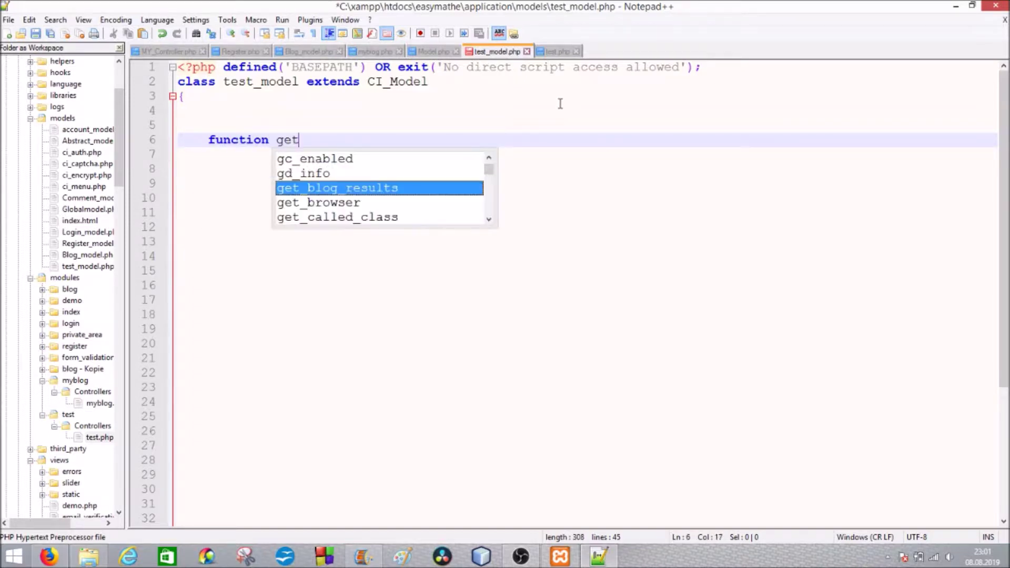
text(_all_entri)
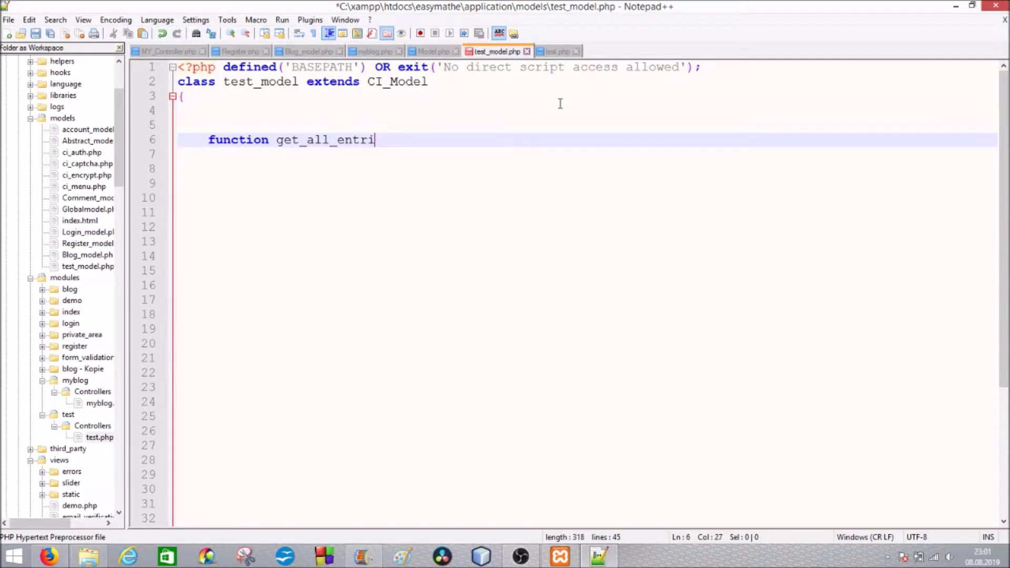
text(es())
- Write get_all_entries() with braces and a select of 'id, titel' columns
key(Return)
text({)
key(Return)
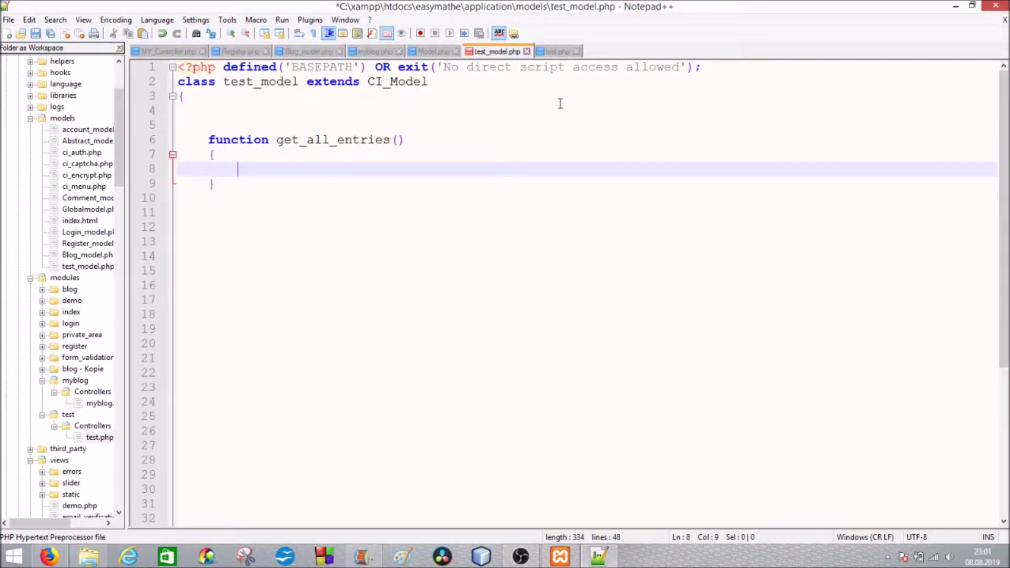
text($this)
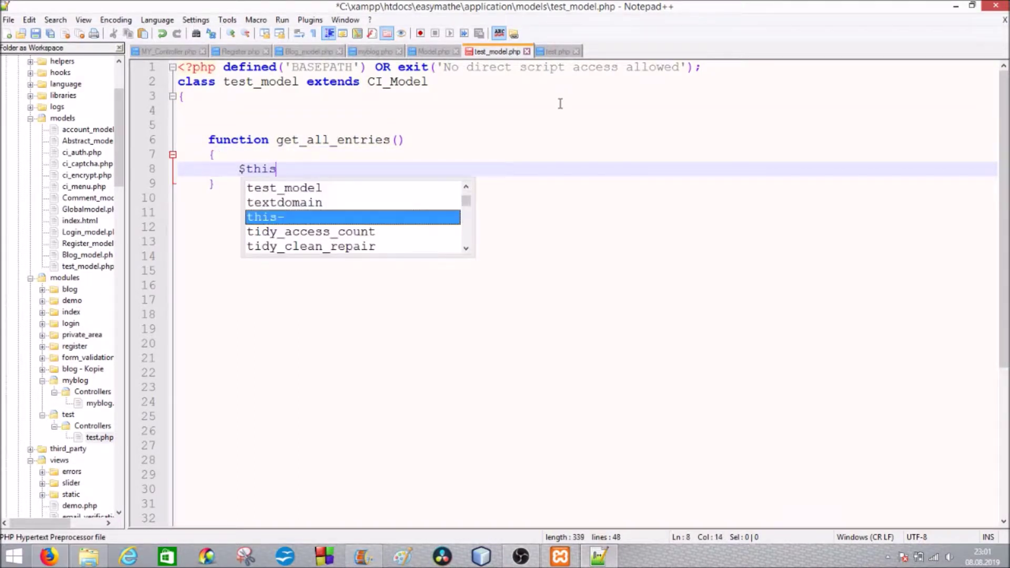
text(->db->sele)
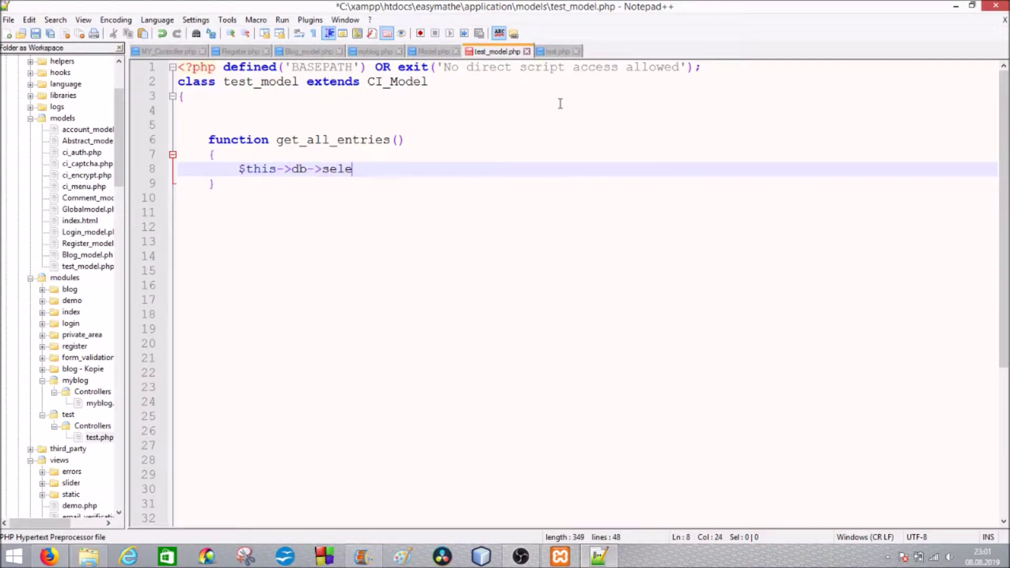
text(ct(')
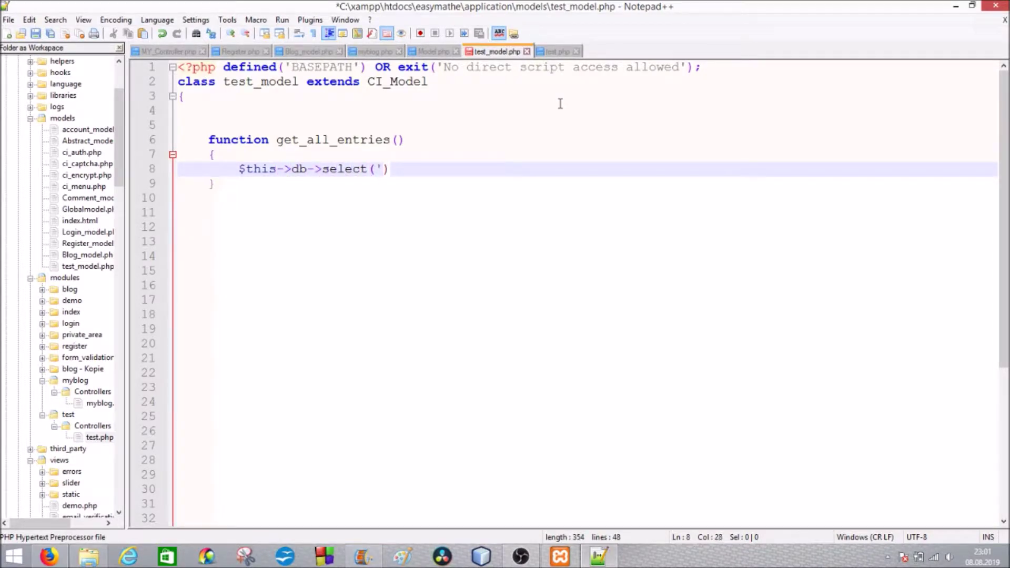
text(');)
key(Return)
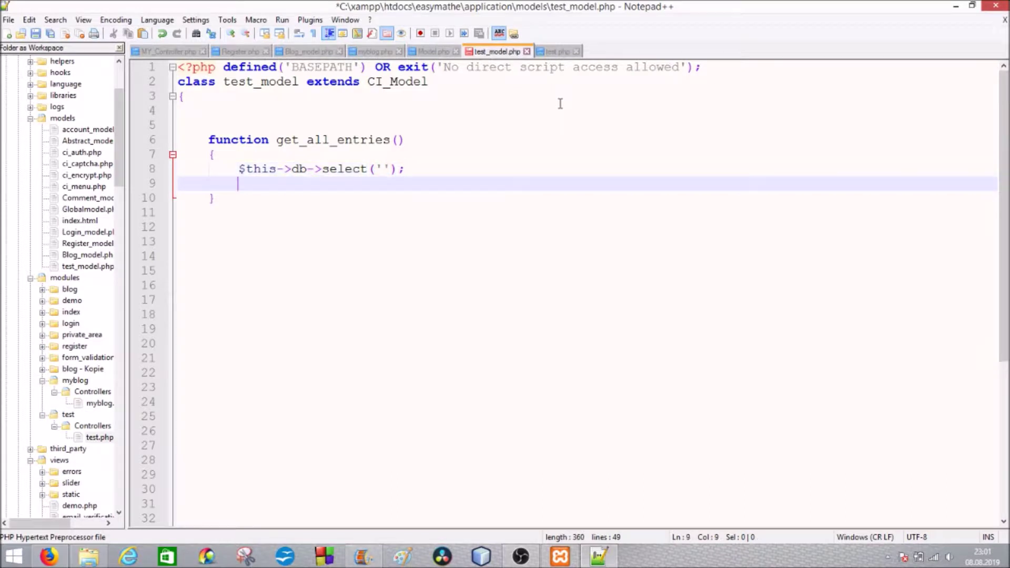
text($)
click(379, 168)
text(id, )
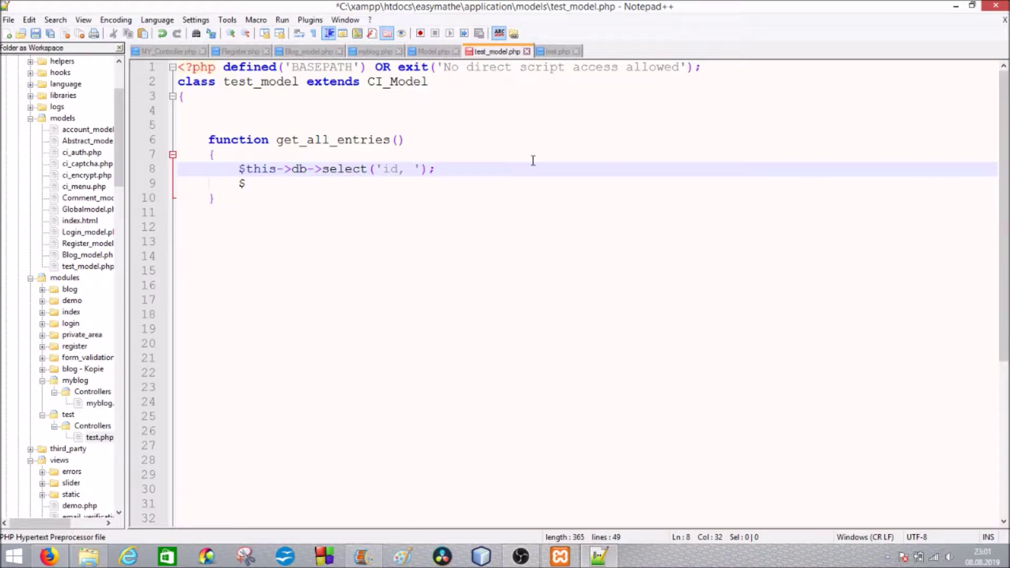
text(titel, ..)
text(.)
click(396, 183)
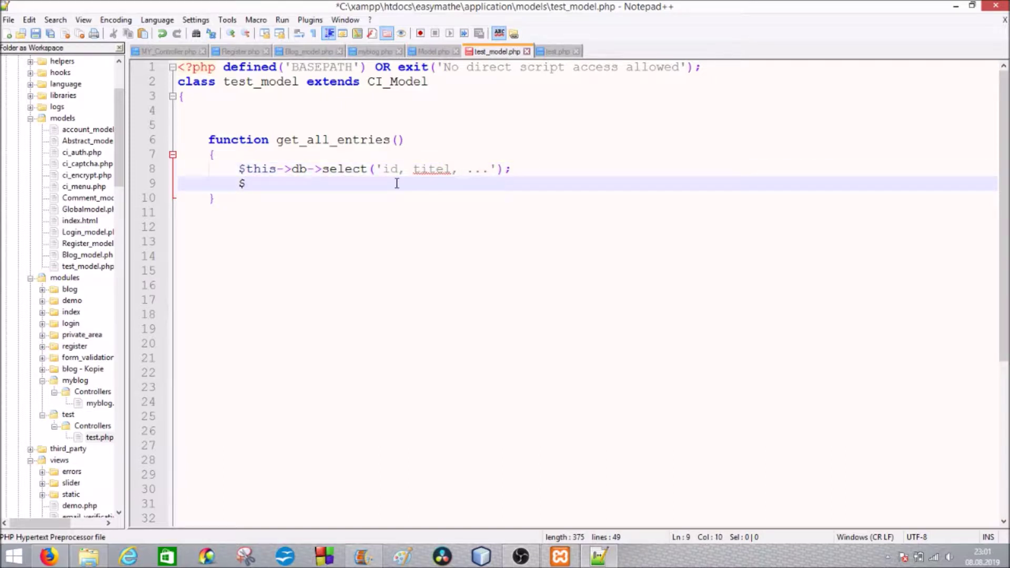
text(this->db)
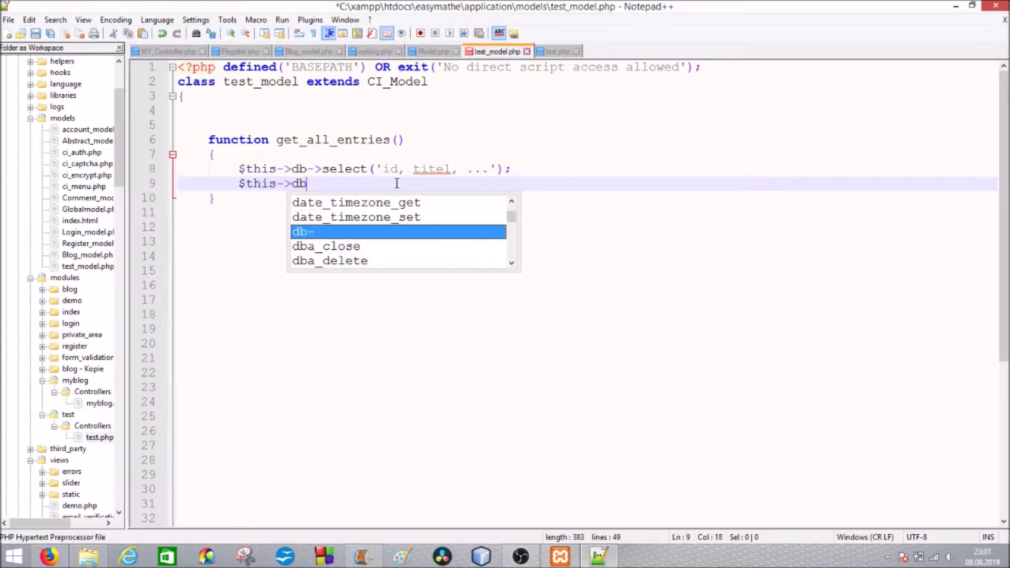
text(->from(')
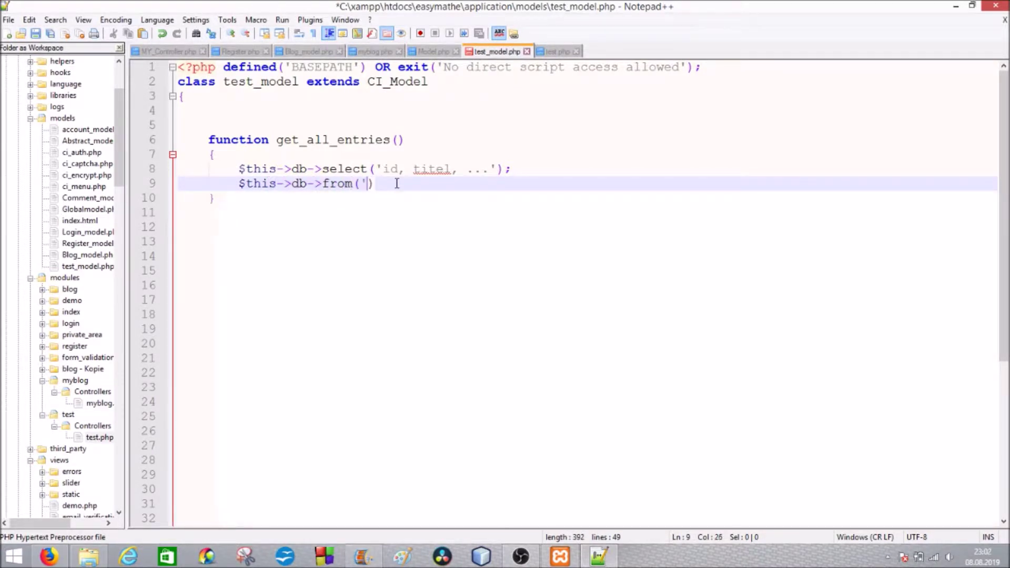
text('bl)
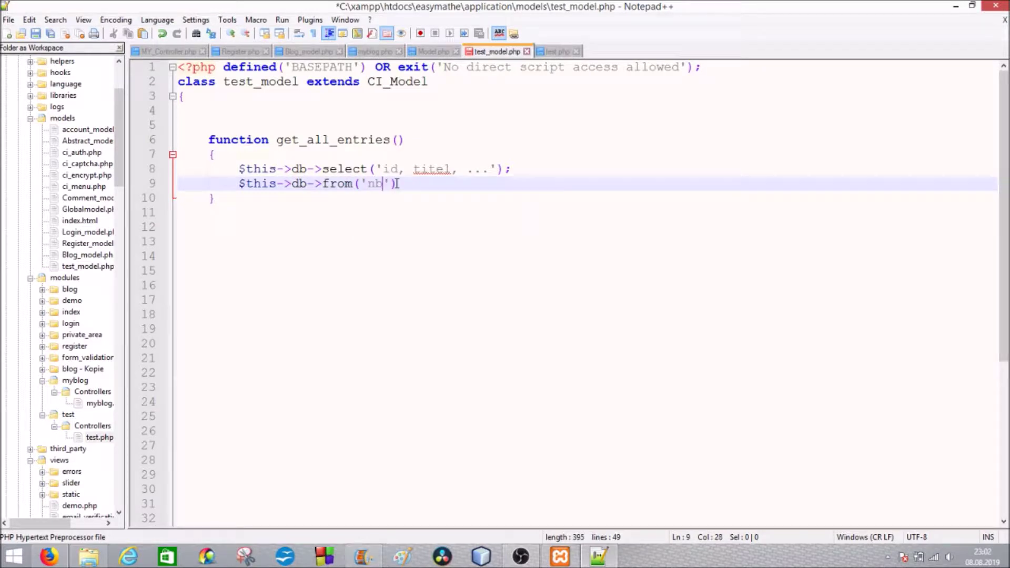
text(og)
- Add from('blog') and a correctly spelled left_join() call to get_all_entries
key(Right)
text(;)
key(Return)
text($this-)
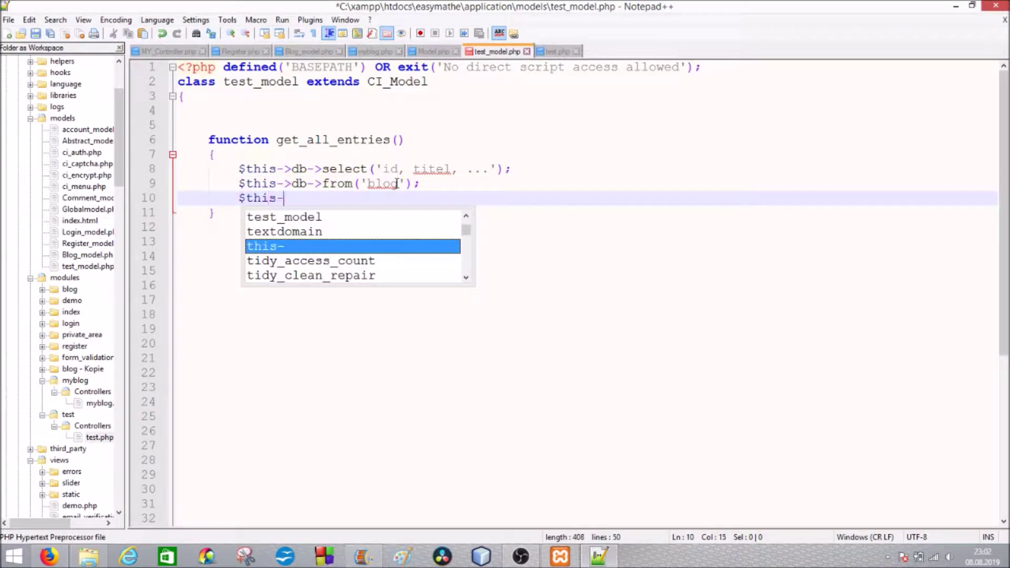
text(>db->)
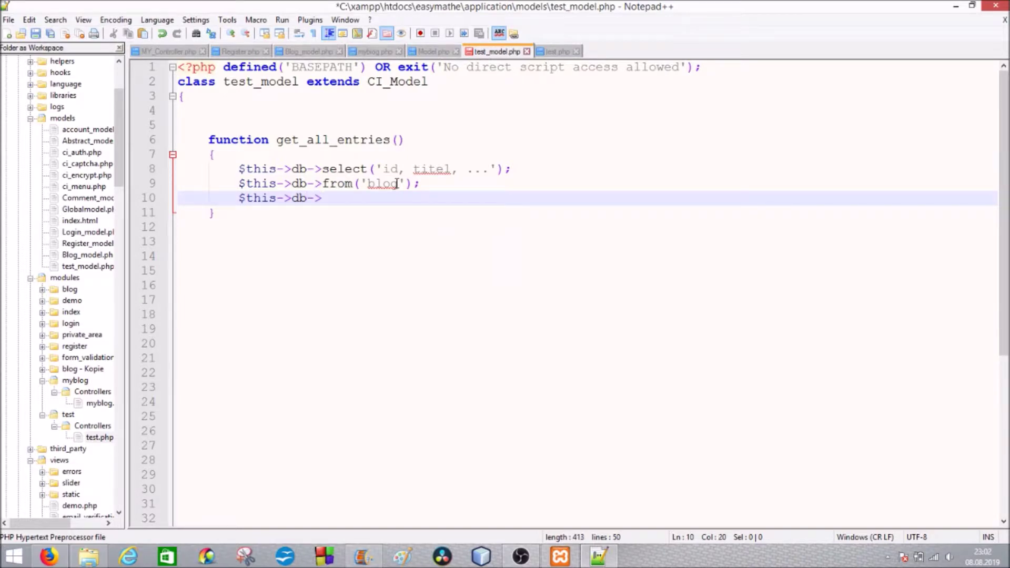
text(lfet)
key(BackSpace)
key(BackSpace)
key(BackSpace)
text(eft)
text(join)
key(BackSpace)
key(BackSpace)
key(BackSpace)
key(BackSpace)
key(BackSpace)
text(t_join)
text(()
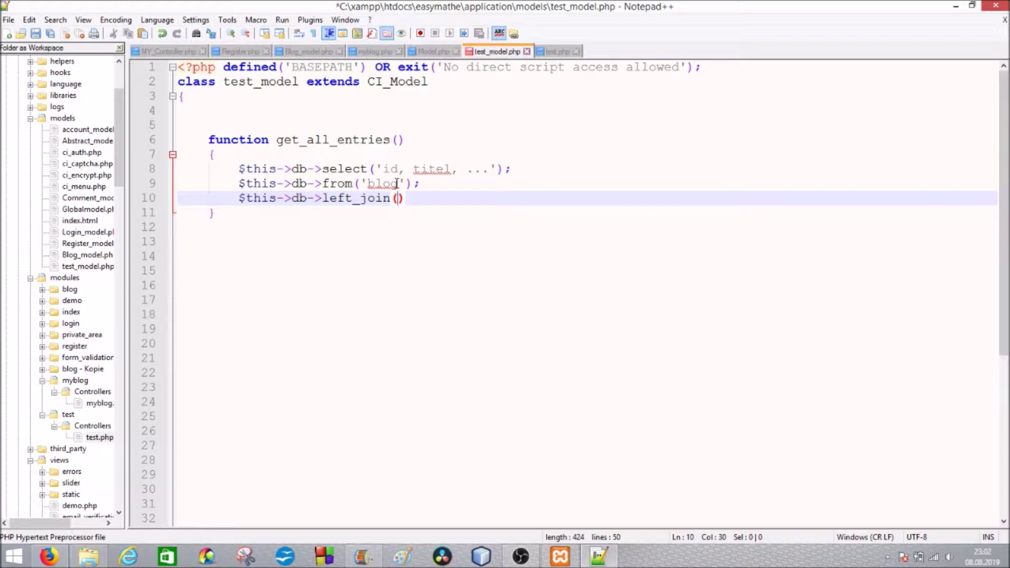
text())
text(;)
key(Return)
text(..)
- Open an indented line below get_all_entries for a second function
key(Down)
key(Down)
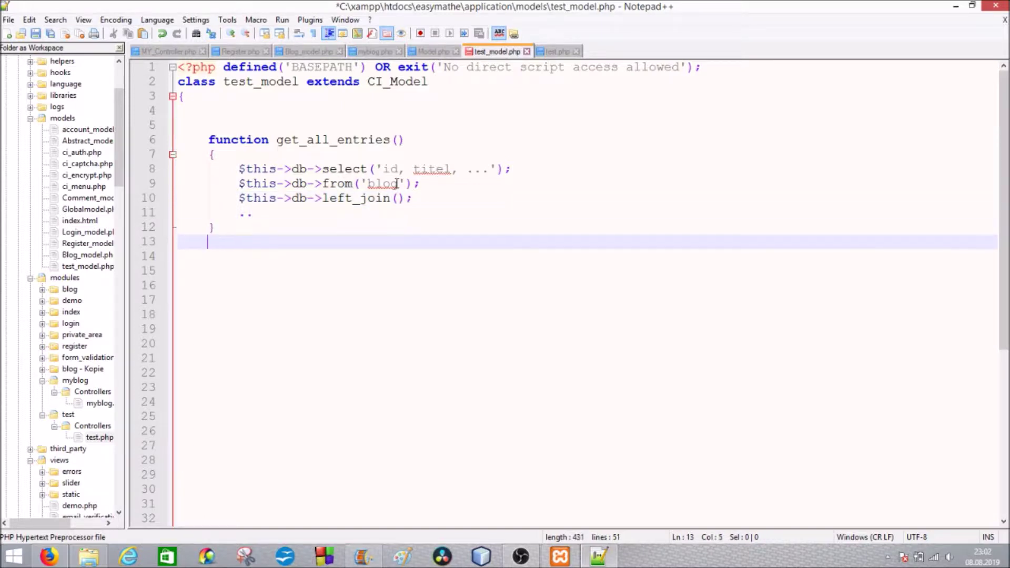
key(Return)
key(Tab)
text(function)
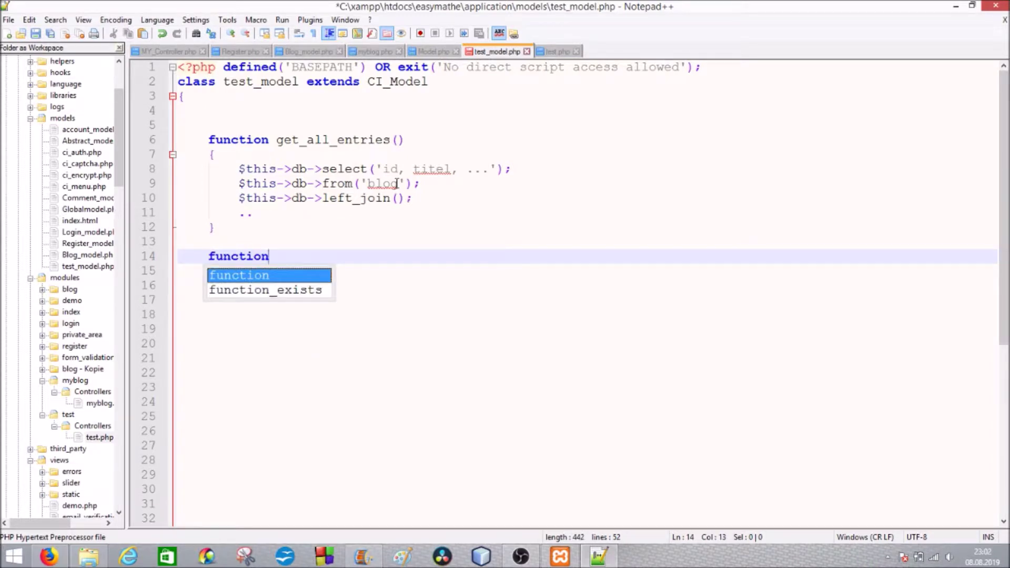
text( ge)
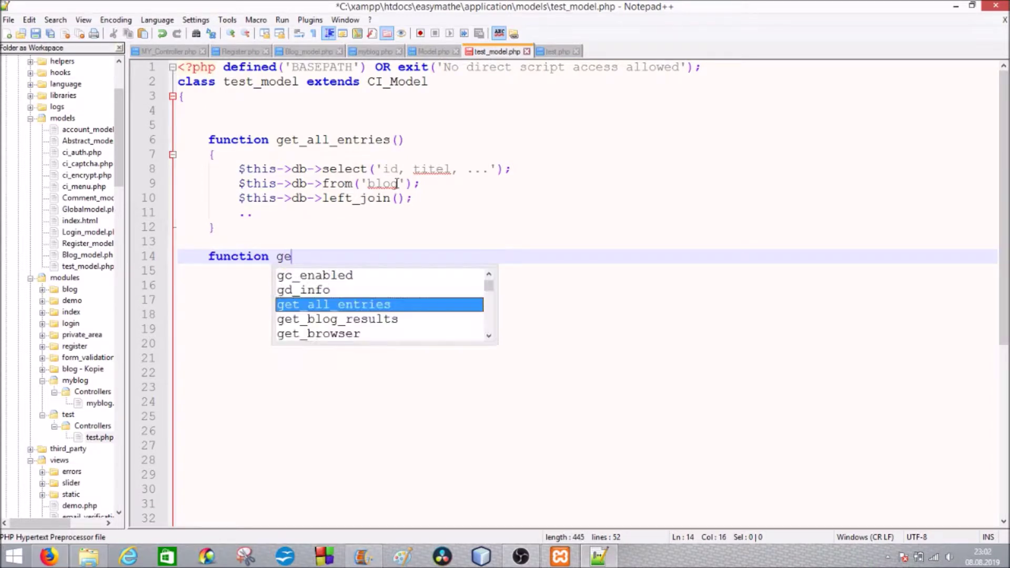
text(t_all_)
text(entries_by)
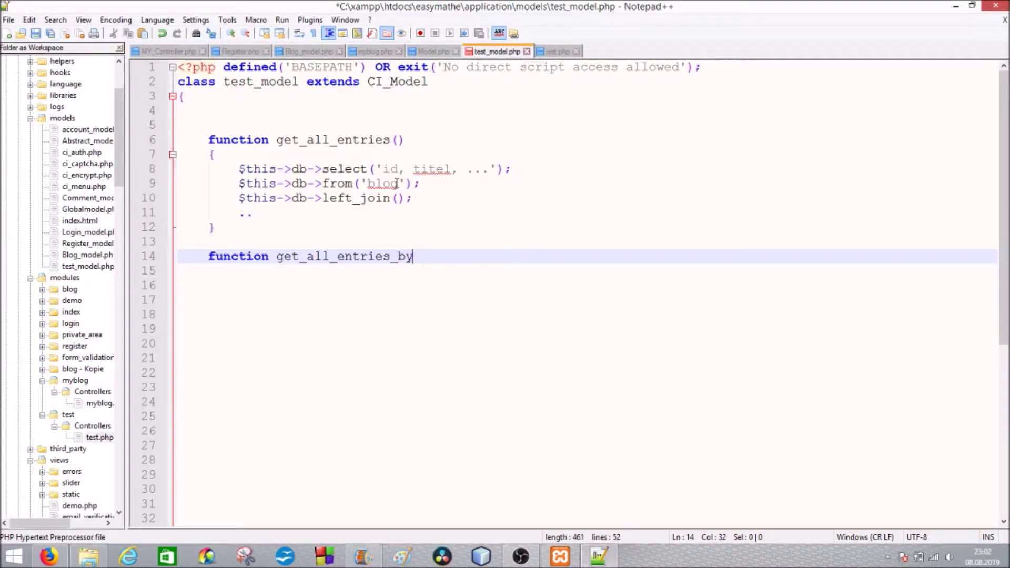
text(_category)
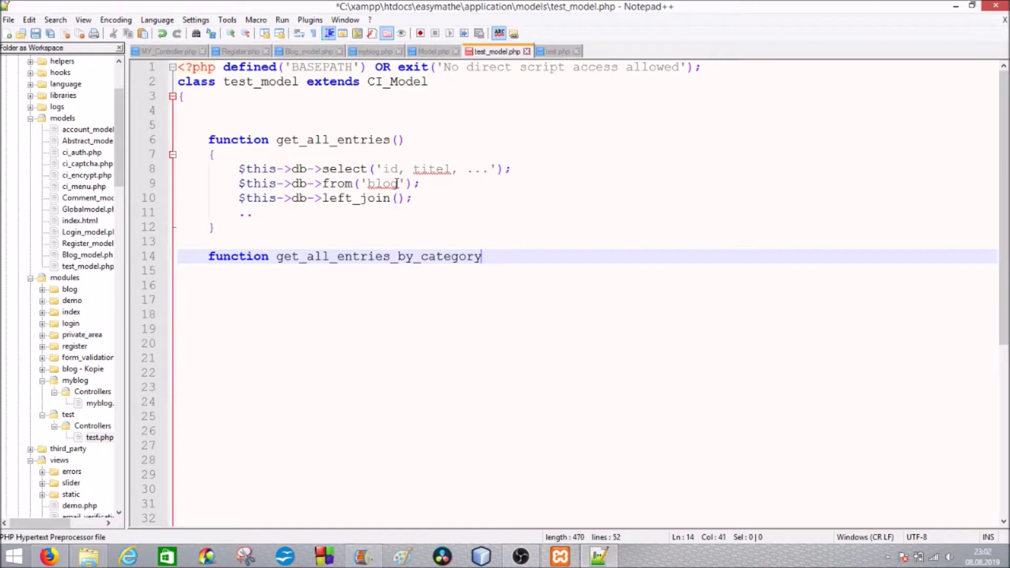
text(())
- Give get_all_entries_by_category a body holding copies of the select, from and left_join lines
key(Return)
text({)
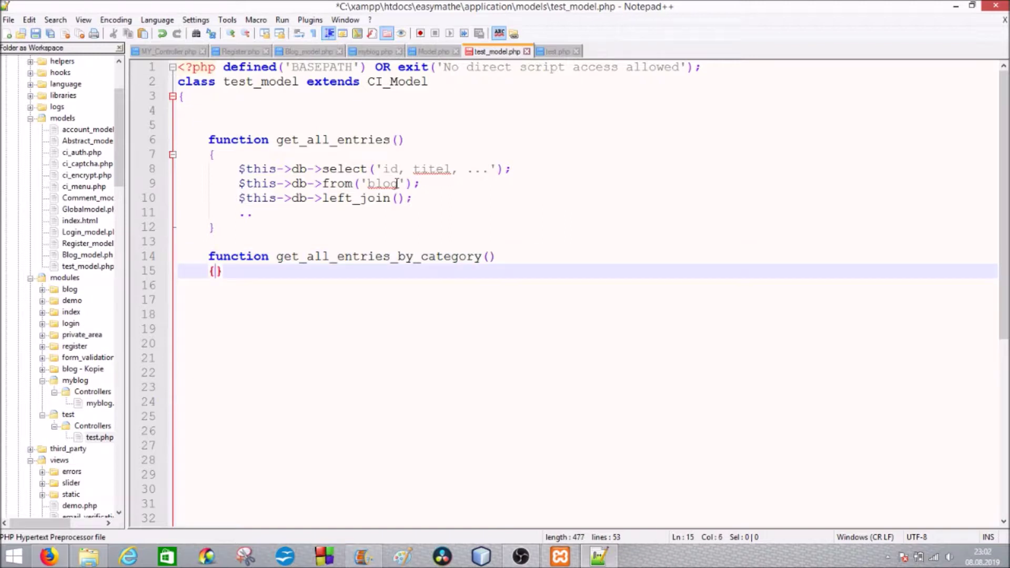
key(Return)
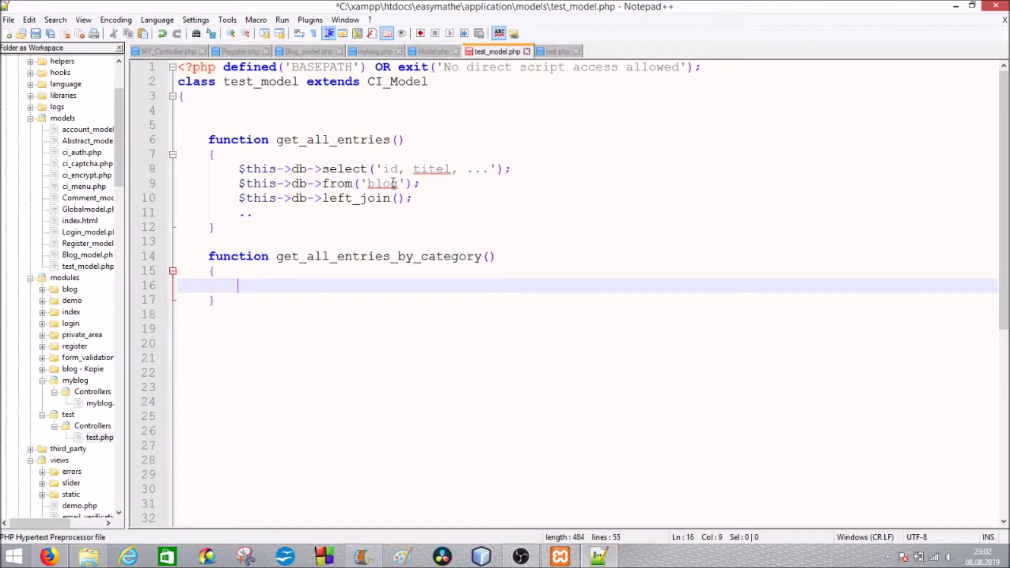
mouse_move(239, 168)
mouse_down()
mouse_move(390, 198)
mouse_move(240, 176)
mouse_up()
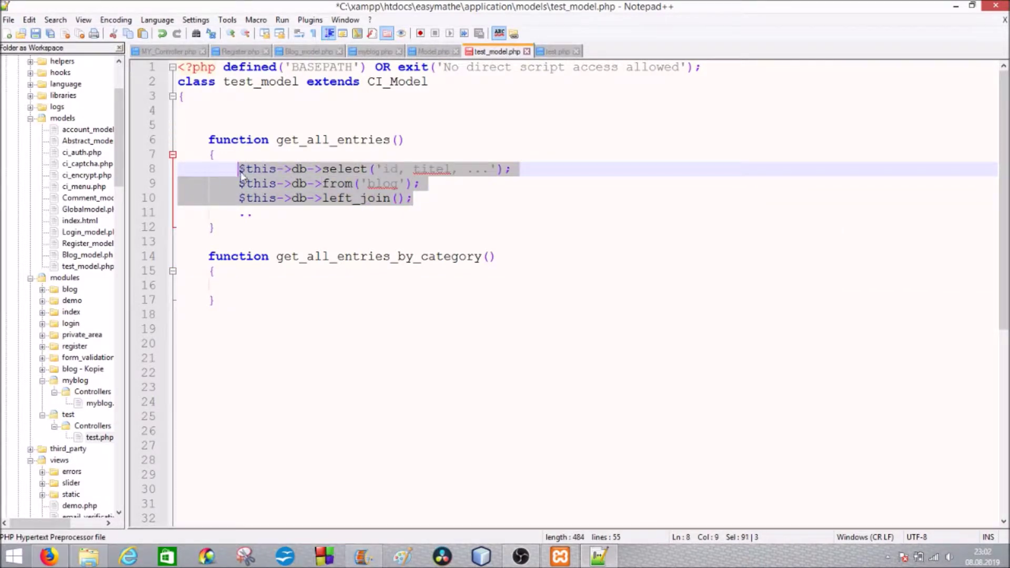
key(ctrl+c)
click(280, 283)
key(ctrl+v)
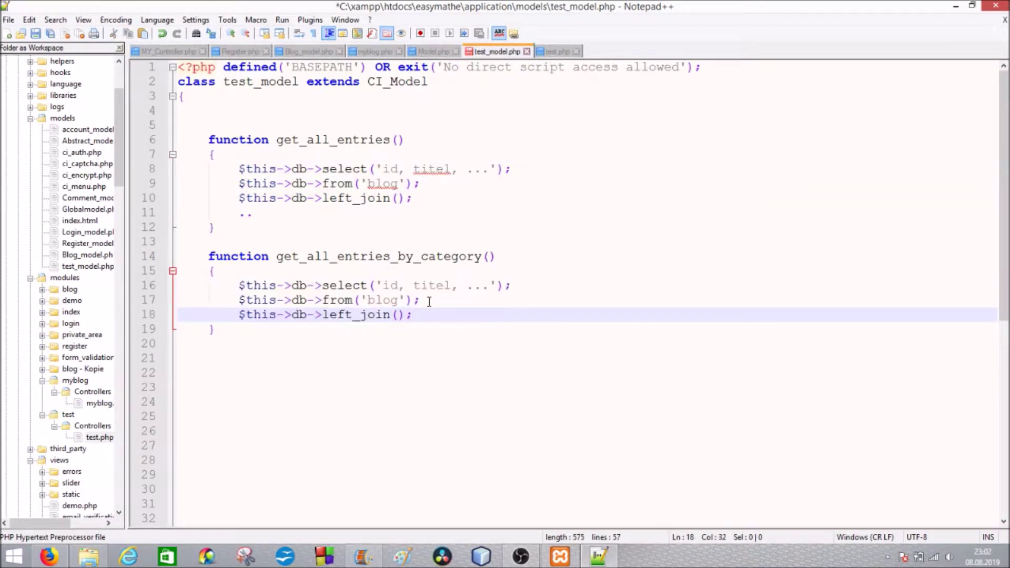
- Add a where() placeholder line and make room for a third function
key(Return)
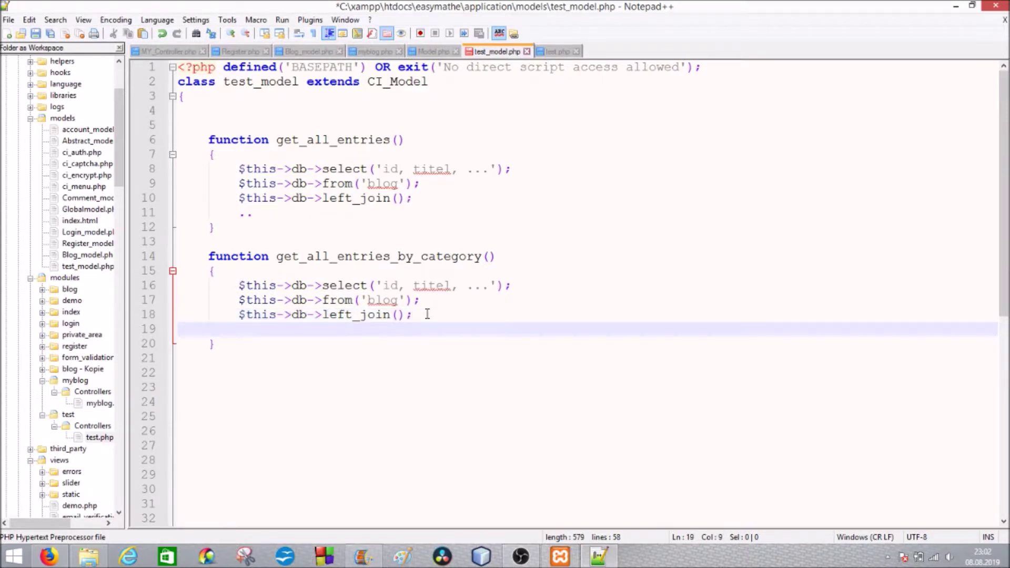
text(where())
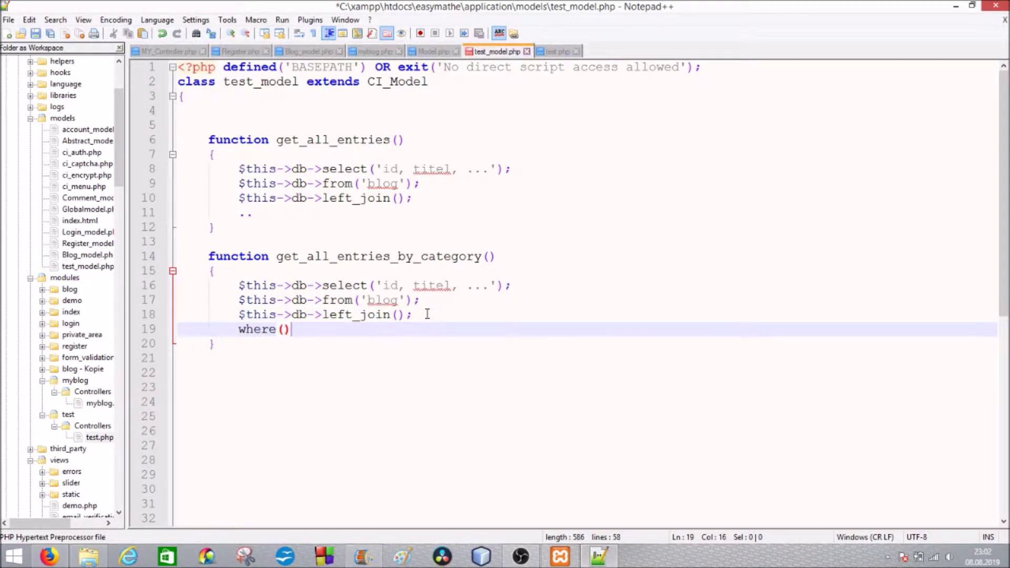
right_click(426, 314)
click(433, 329)
text(..)
click(226, 344)
key(Return)
key(Return)
text(function )
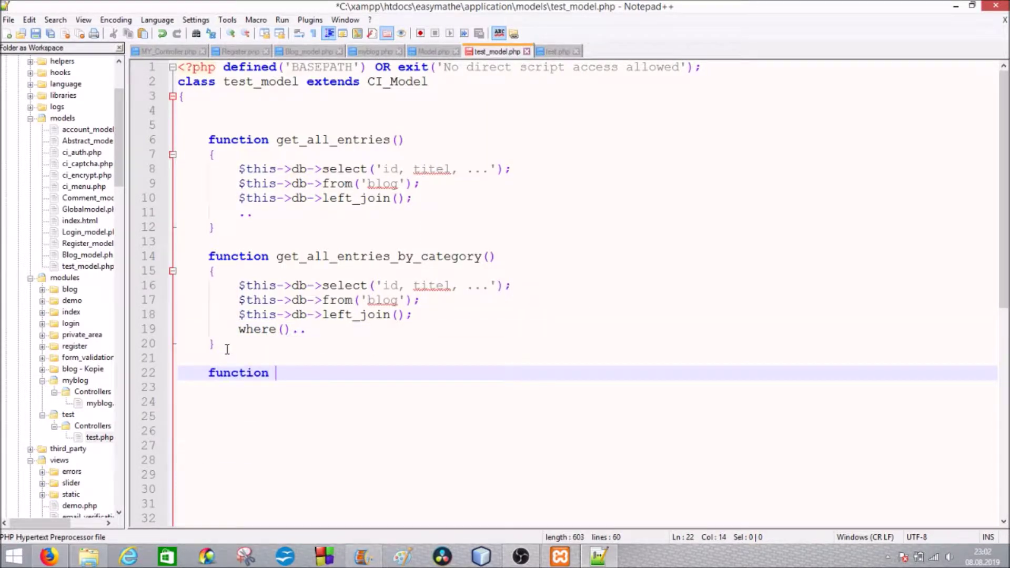
text(g)
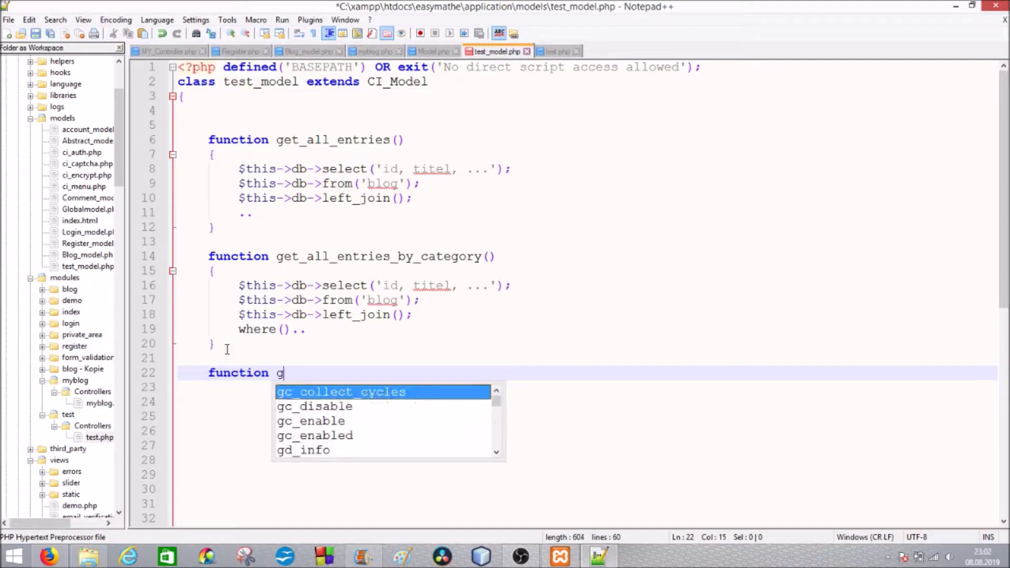
text(et_)
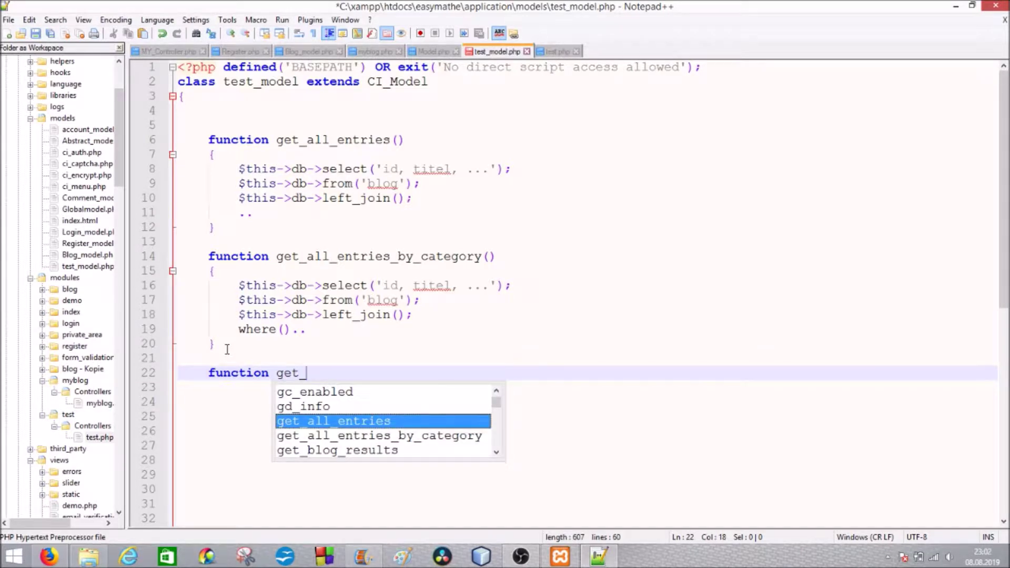
text(all_categ)
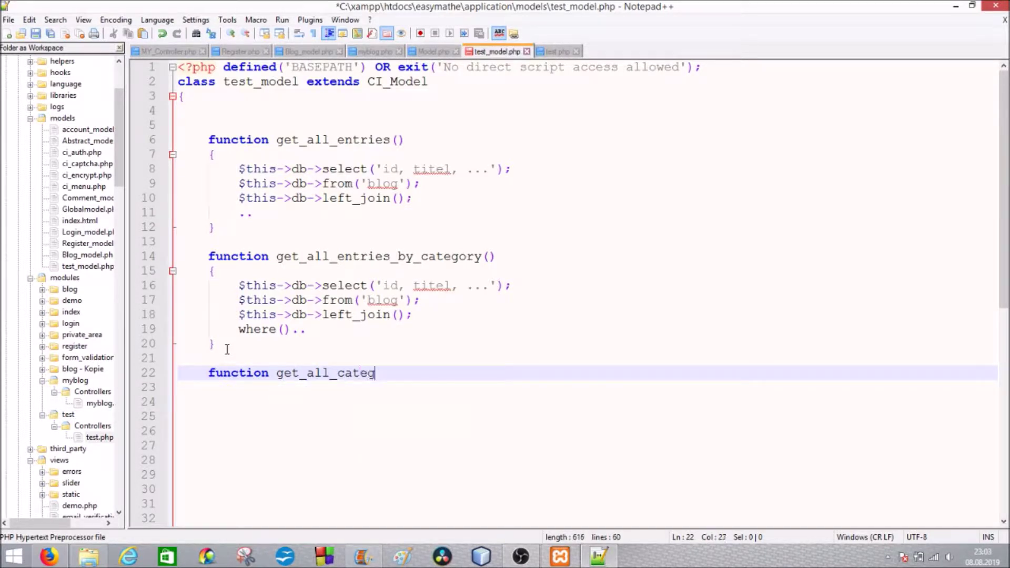
text(or)
text(ies)
text(())
- Create get_all_categories() with rough 'select' and 'from...' lines in its body
key(Return)
text({)
key(Return)
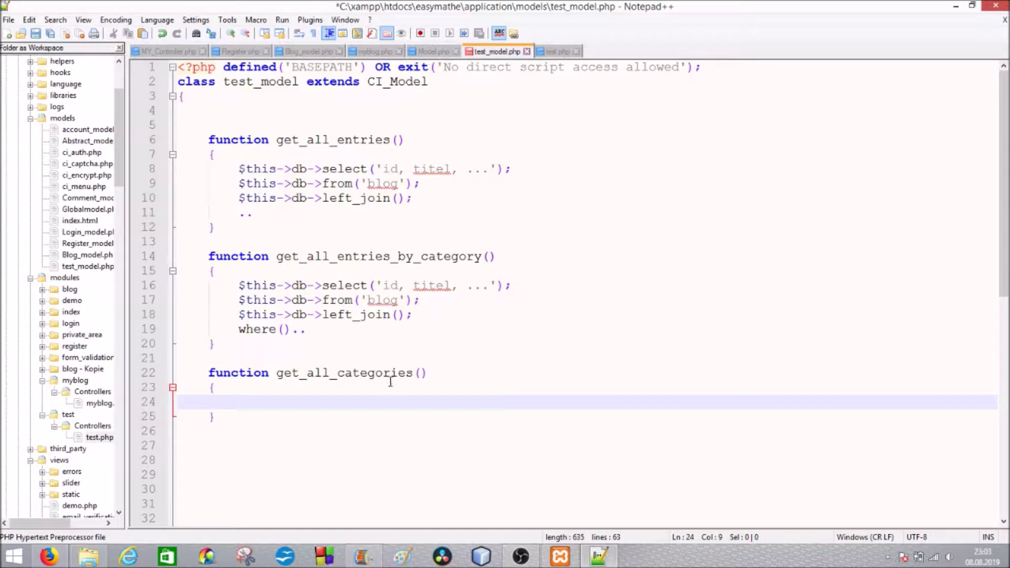
text(sele)
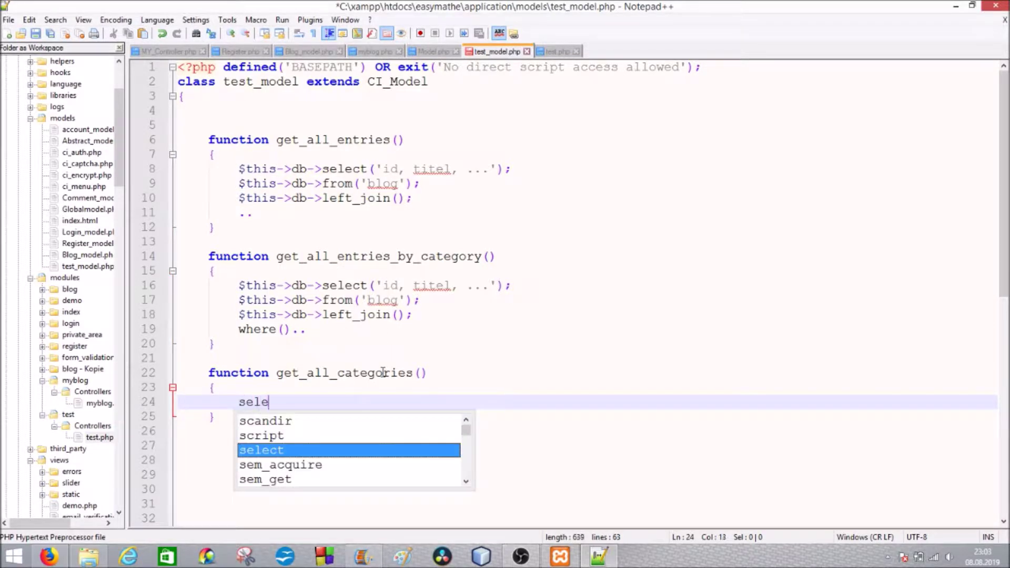
text(ctfro)
key(BackSpace)
key(BackSpace)
key(BackSpace)
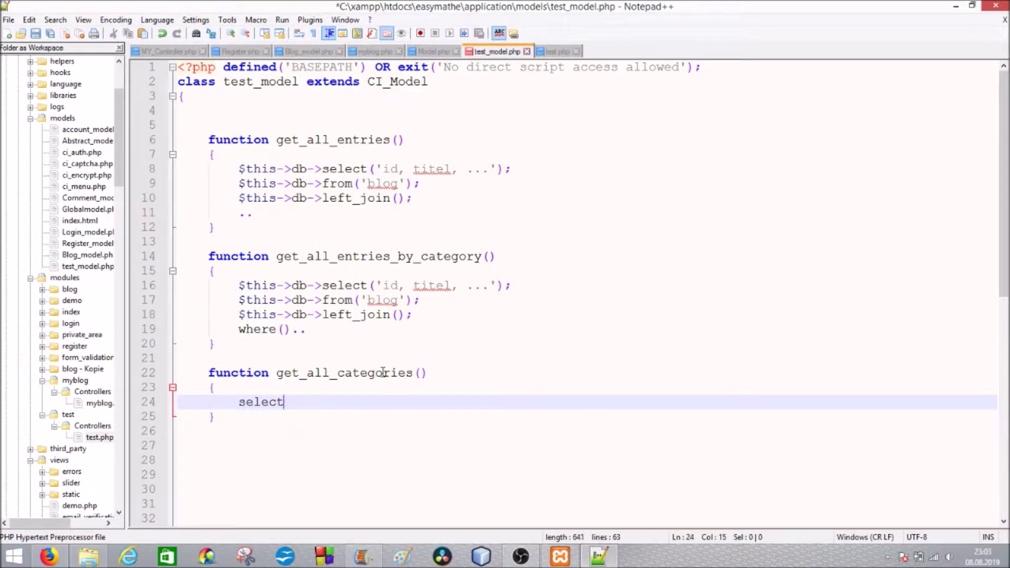
key(Return)
text(from...)
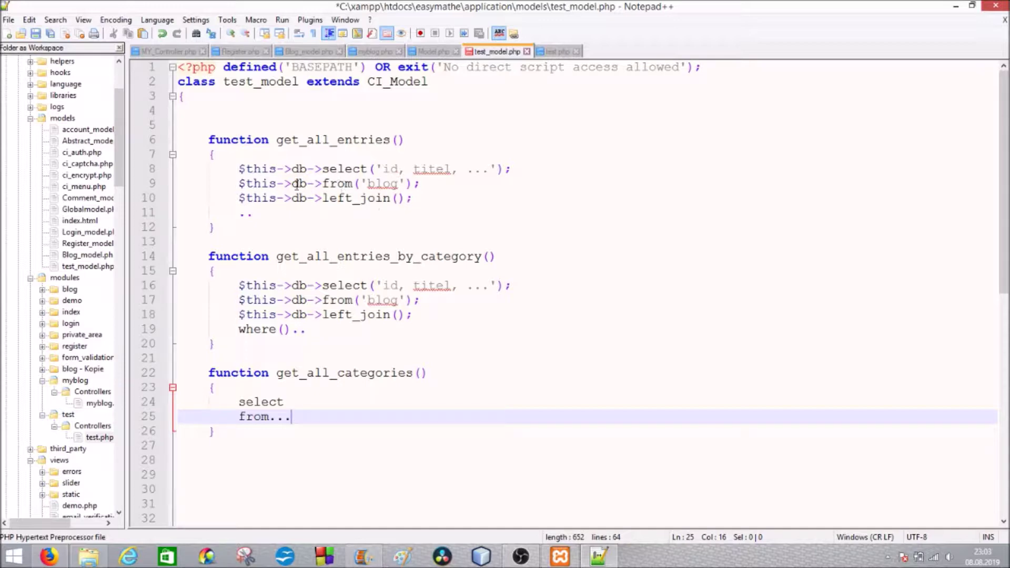
- Delete lines 6-26 containing the three draft functions and save test_model.php
drag(209, 141, 306, 429)
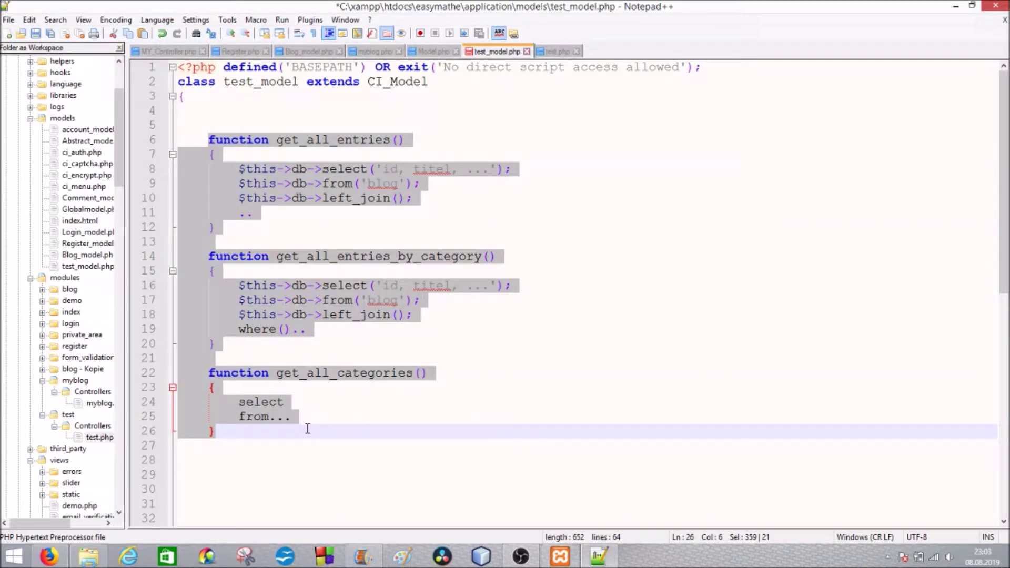
key(BackSpace)
key(BackSpace)
key(BackSpace)
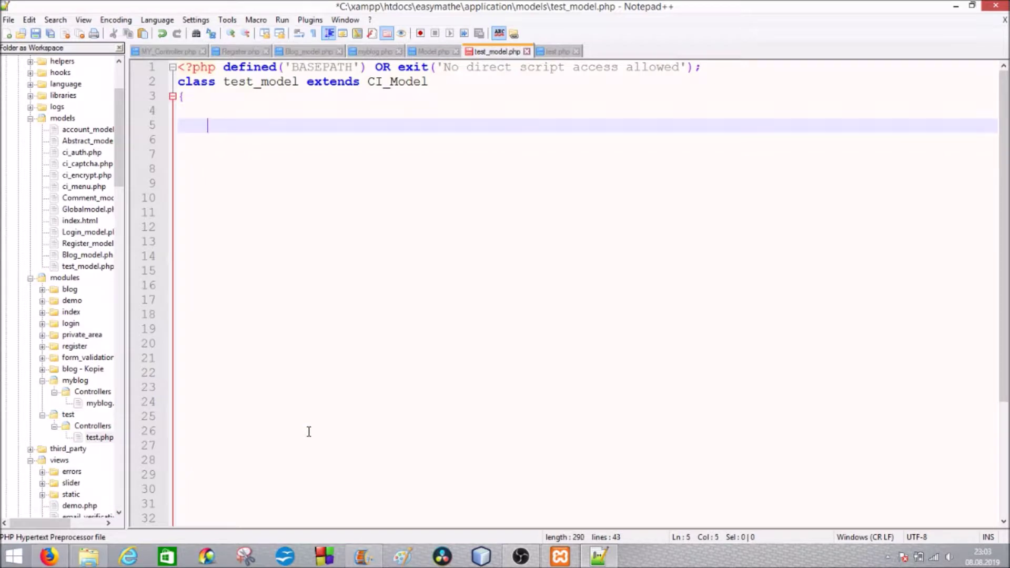
key(BackSpace)
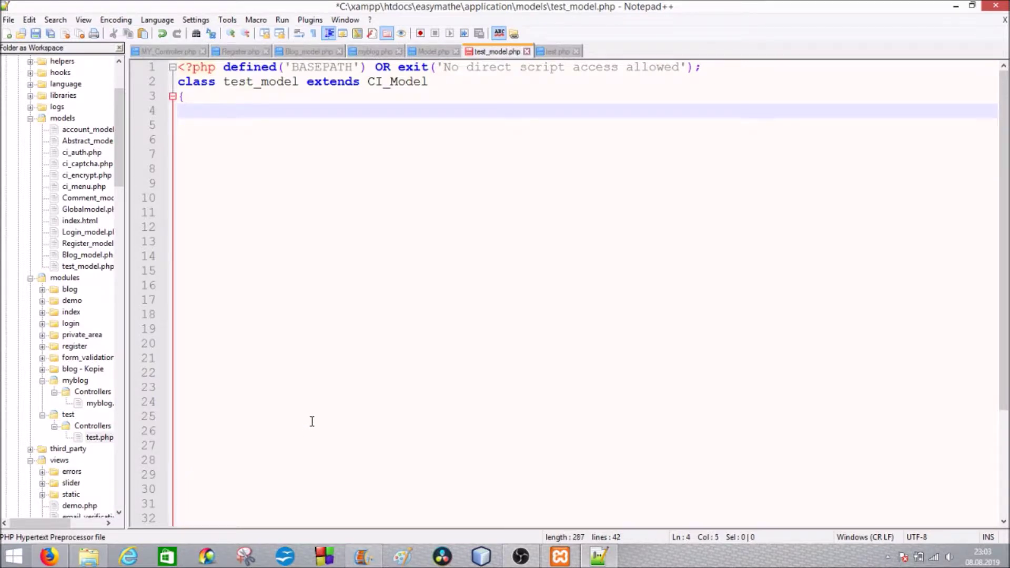
key(ctrl+s)
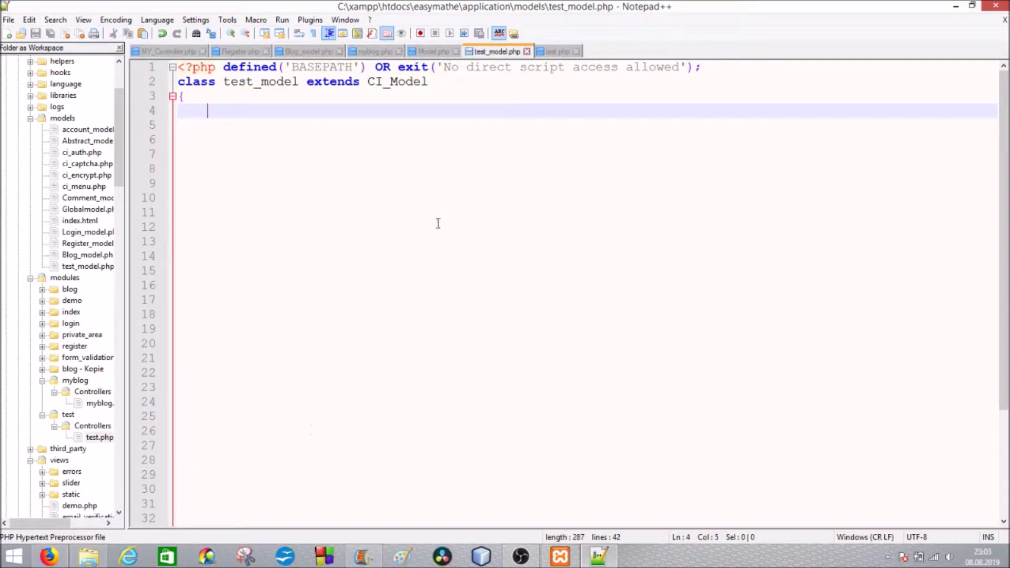
click(428, 52)
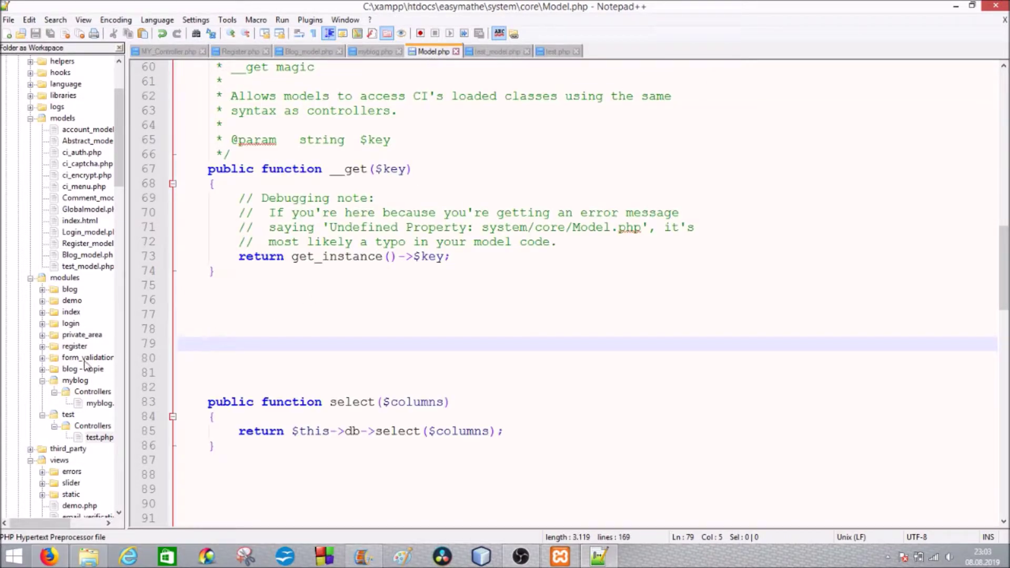
- Find system/core/Model.php and inspect its select($columns) method
click(75, 393)
scroll(72, 395, down, 1)
scroll(72, 395, down, 7)
scroll(74, 381, down, 8)
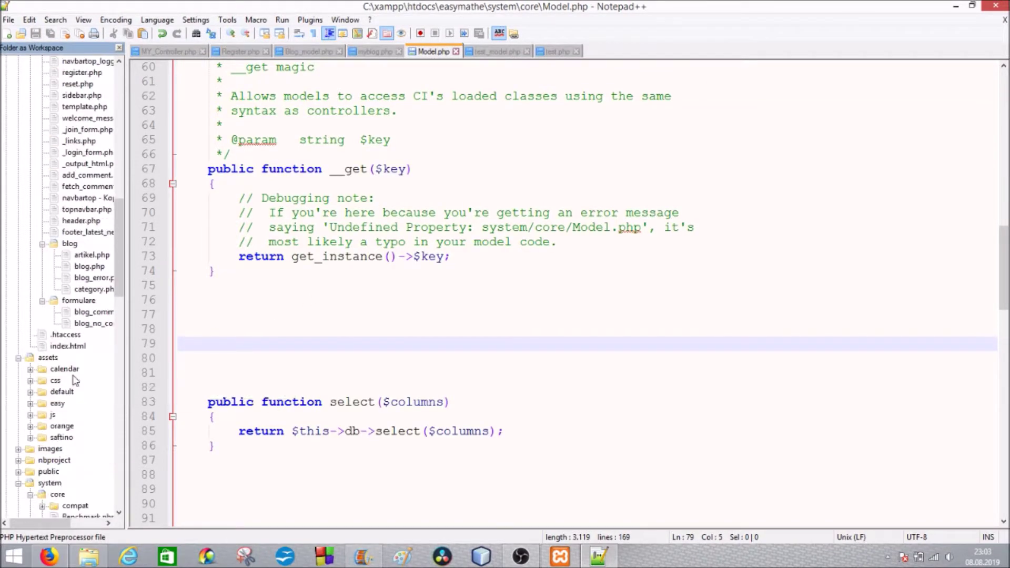
scroll(73, 382, down, 2)
scroll(75, 378, down, 1)
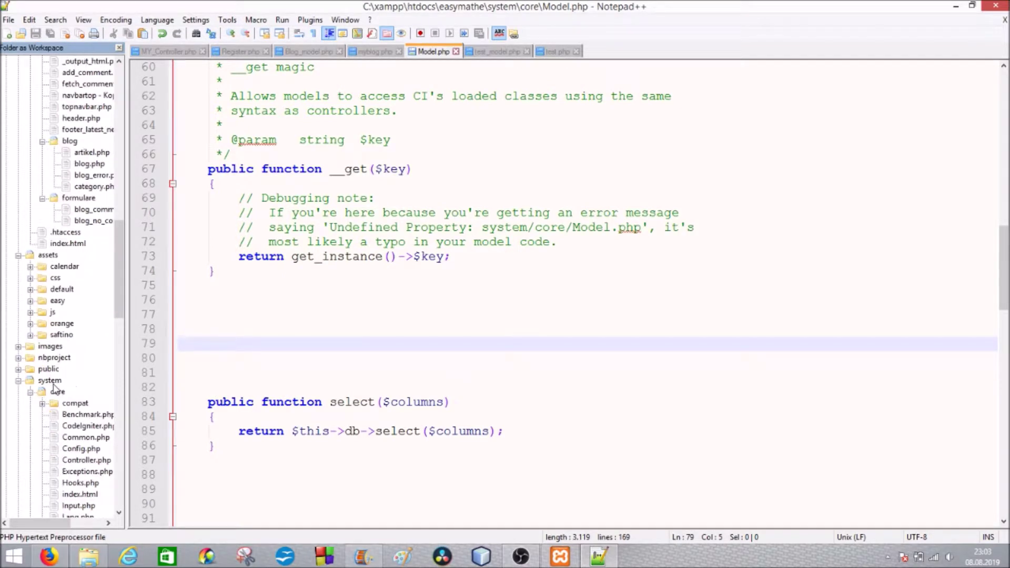
scroll(64, 399, down, 3)
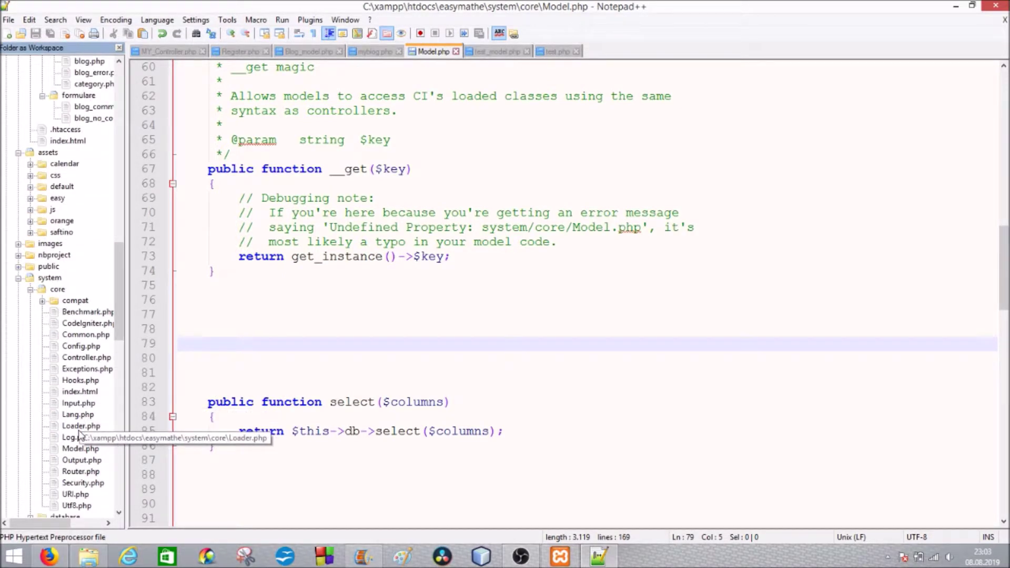
click(87, 450)
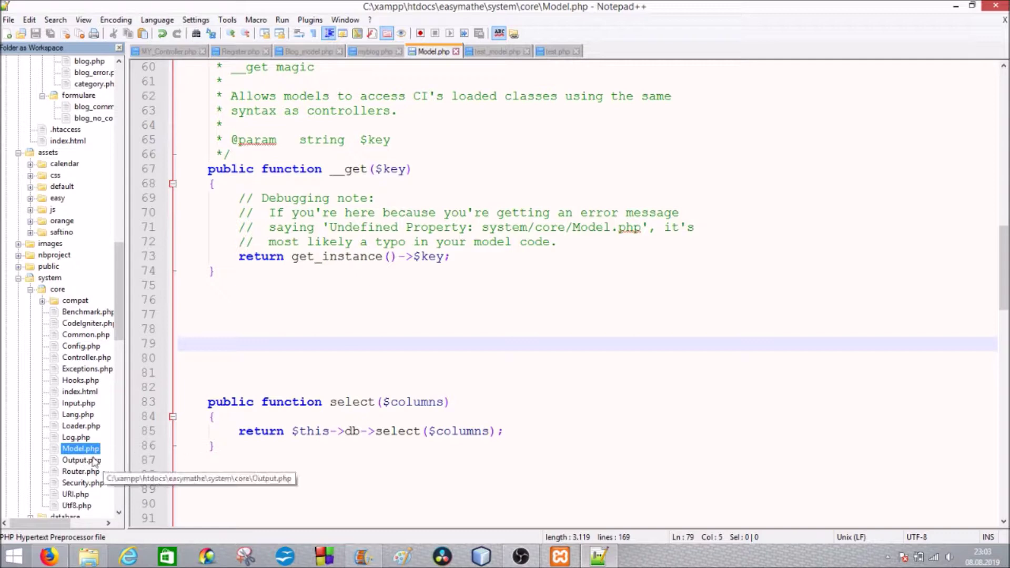
scroll(316, 316, up, 3)
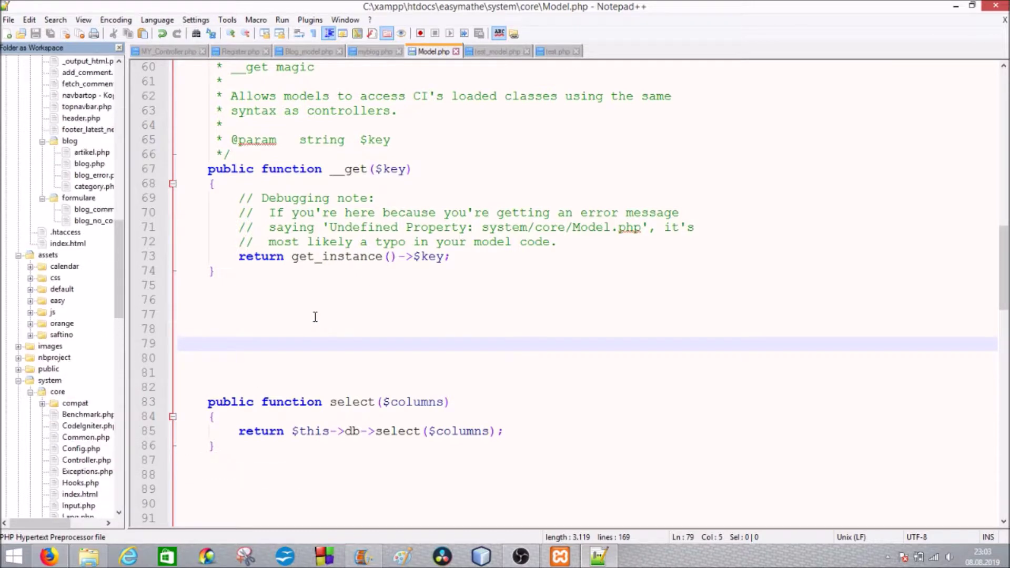
click(314, 315)
scroll(315, 316, up, 4)
scroll(315, 316, up, 4)
scroll(315, 315, down, 3)
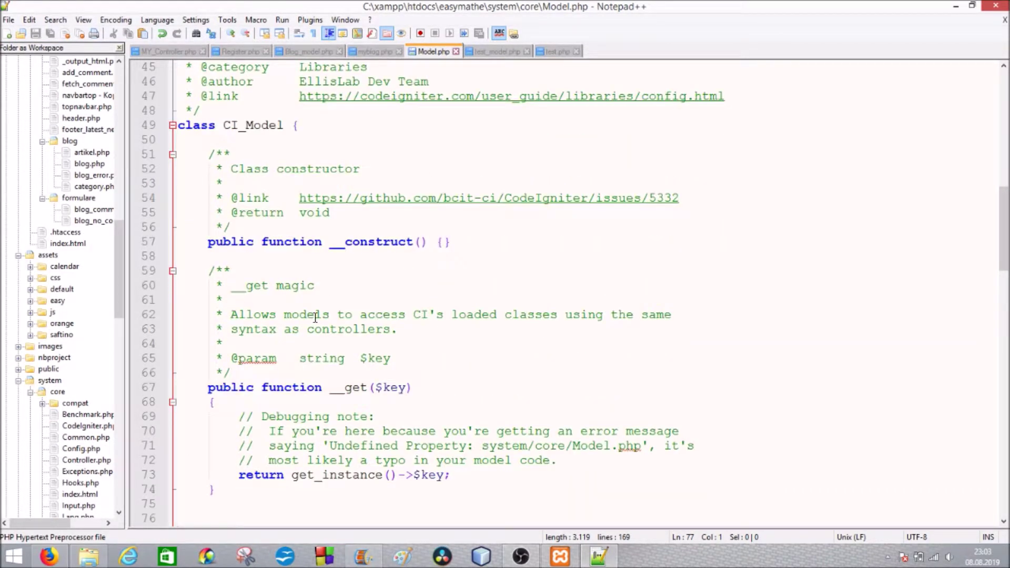
scroll(315, 316, down, 3)
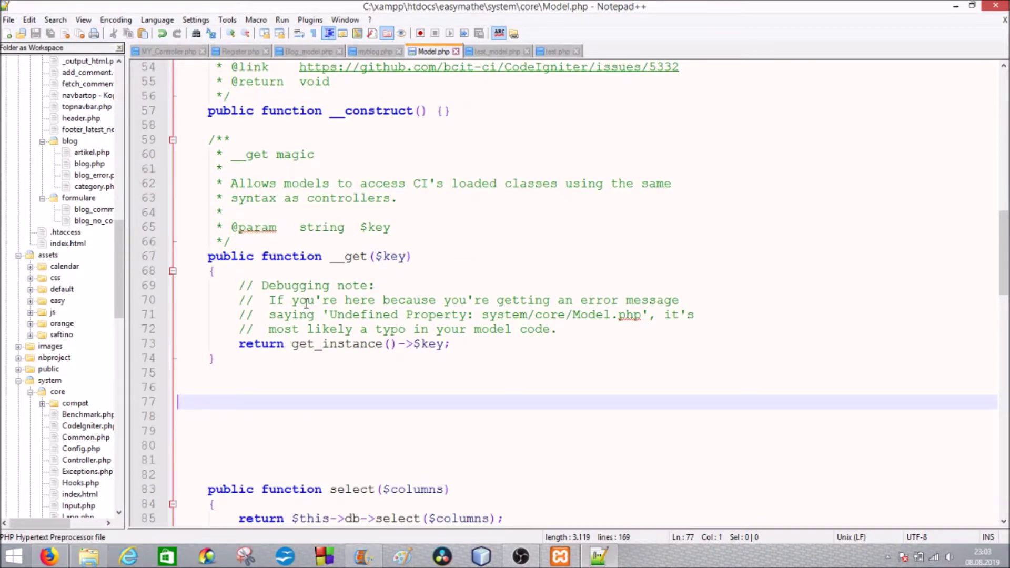
scroll(315, 316, down, 3)
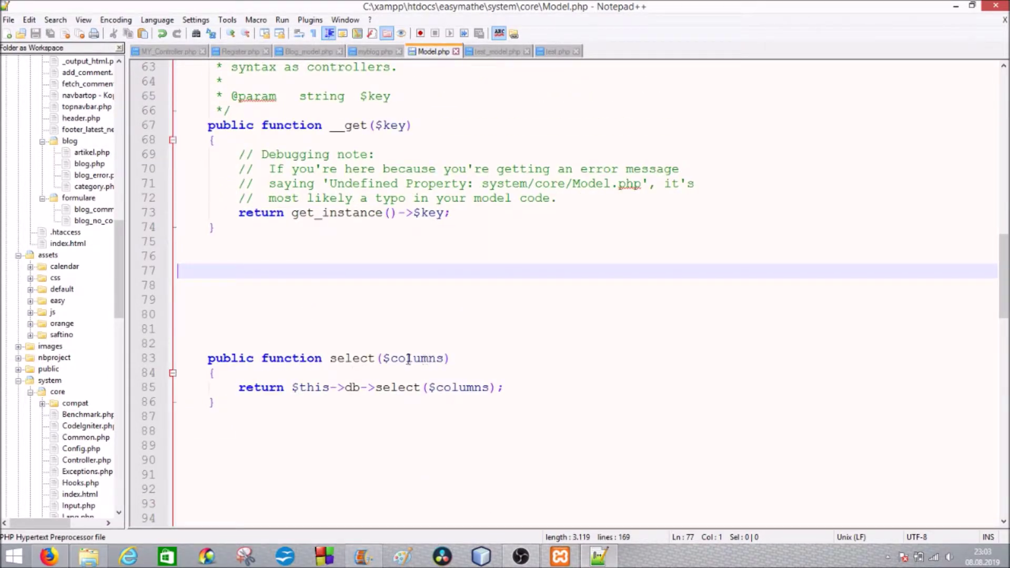
drag(390, 359, 446, 359)
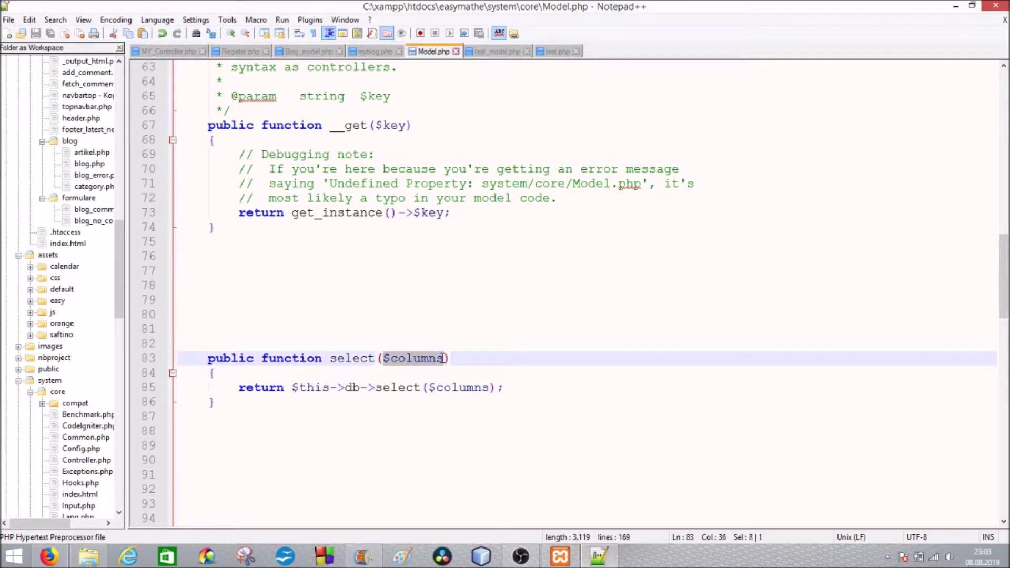
click(449, 359)
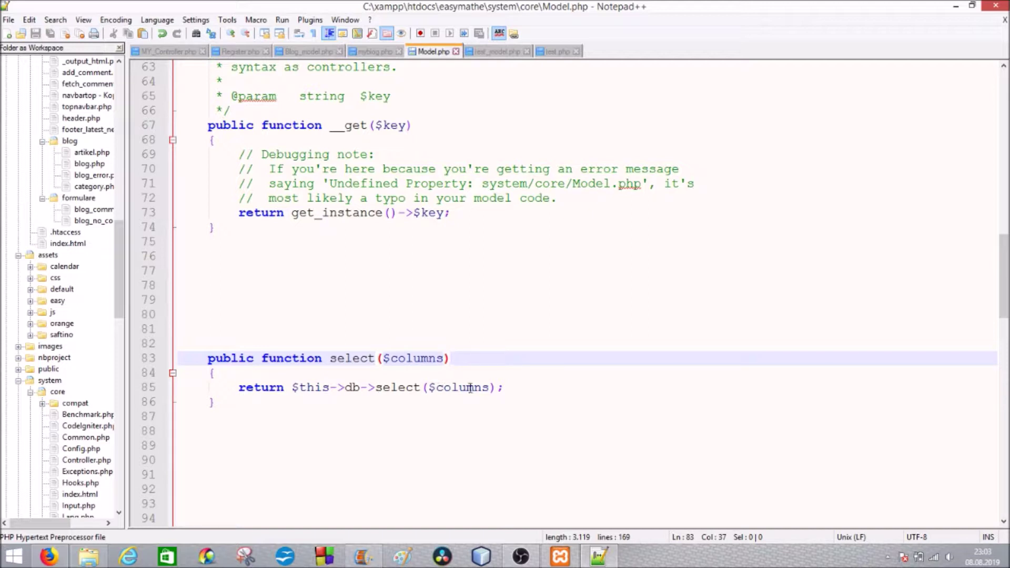
- Insert the comment // $select = 'id, name, ...'; above select()
click(419, 345)
key(Tab)
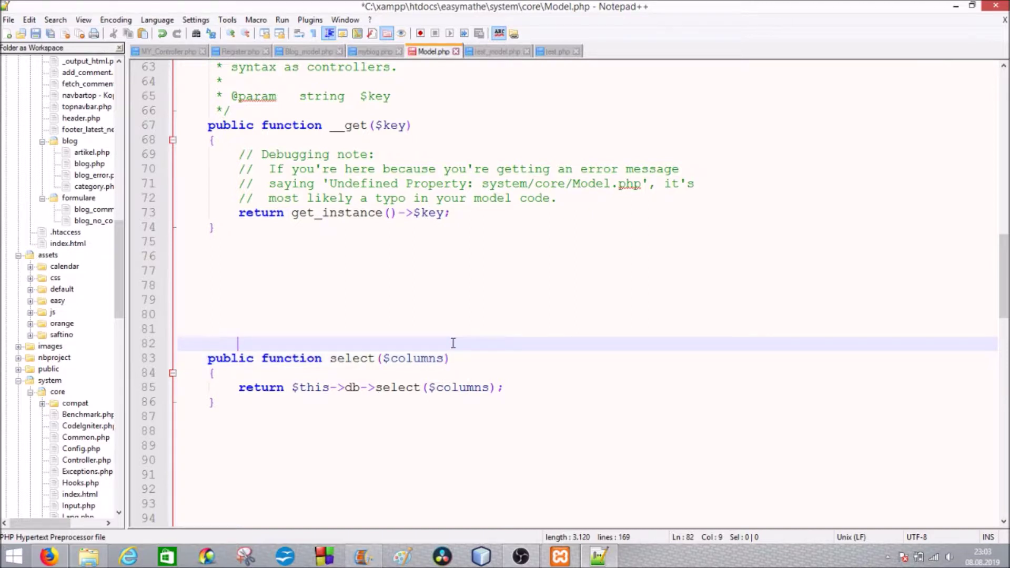
text(// )
text($)
text(select = )
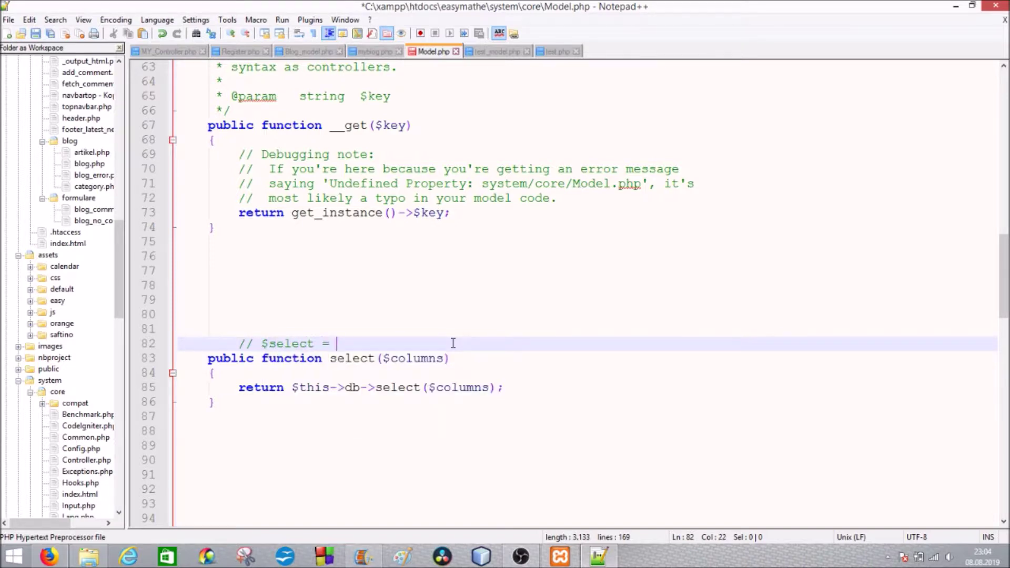
text('')
text(;)
key(Left)
key(Left)
text(id)
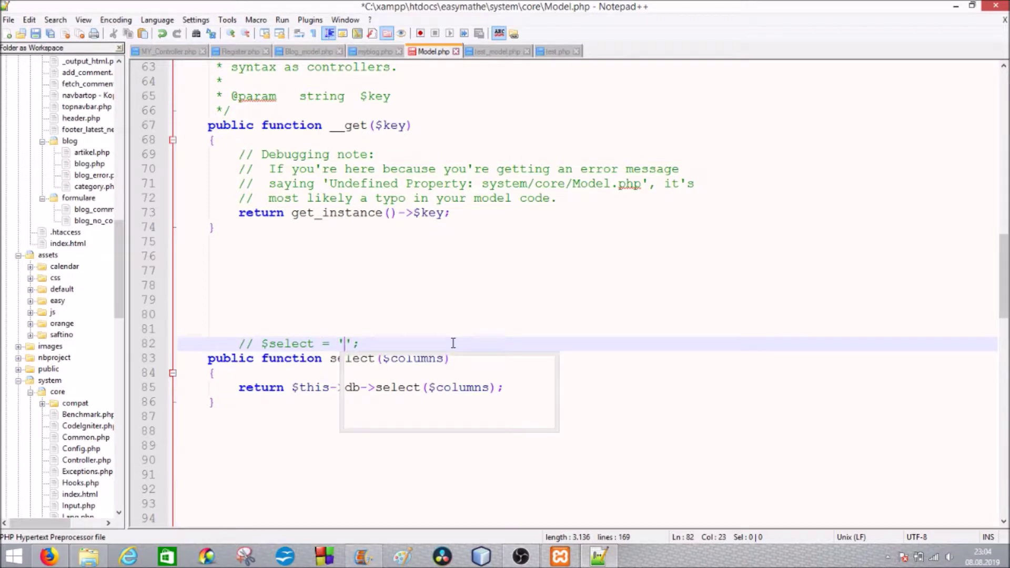
text(, name, )
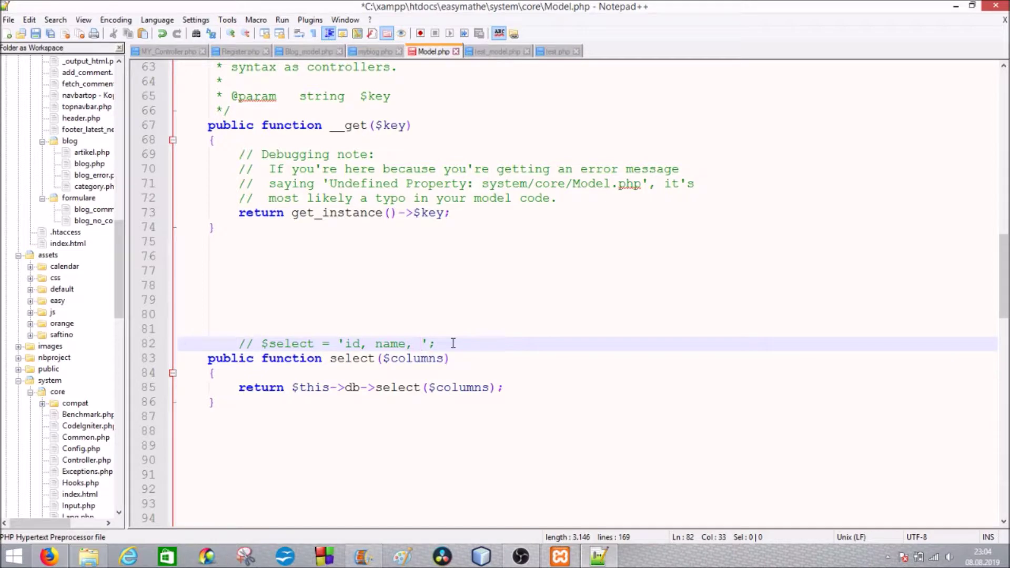
text(...)
scroll(380, 371, down, 4)
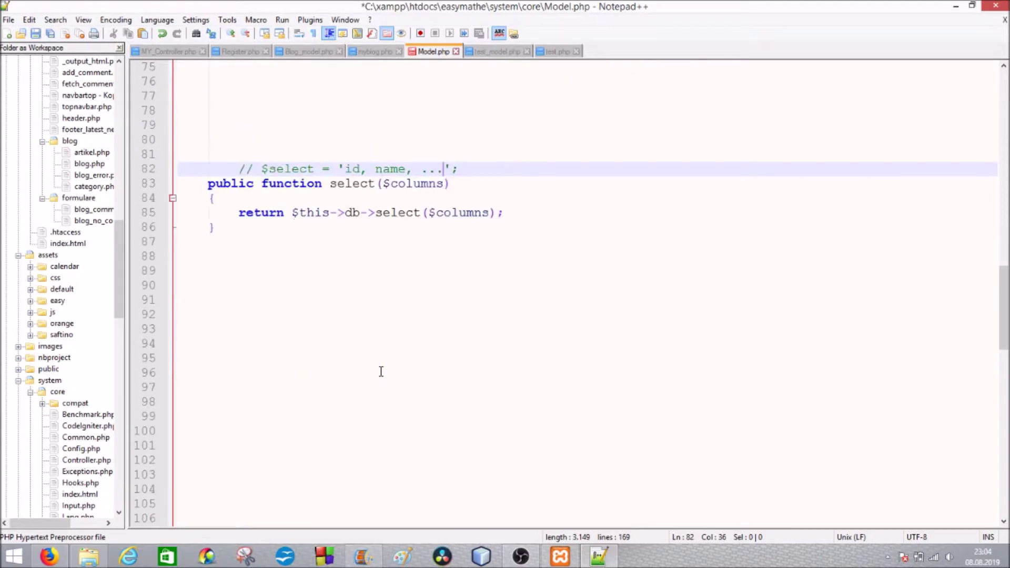
scroll(380, 372, down, 3)
scroll(380, 371, down, 2)
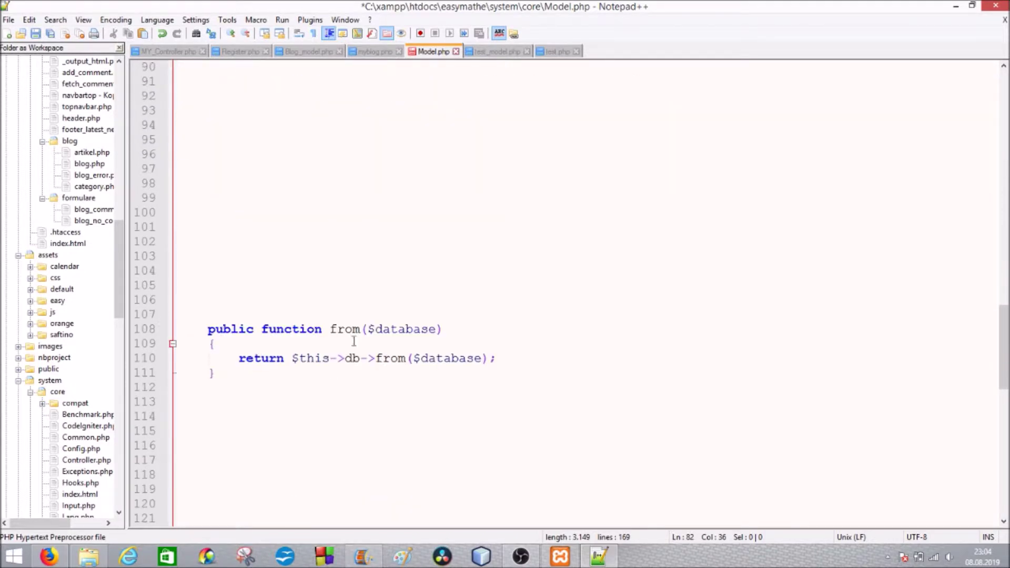
click(359, 313)
scroll(359, 313, down, 1)
scroll(359, 316, down, 4)
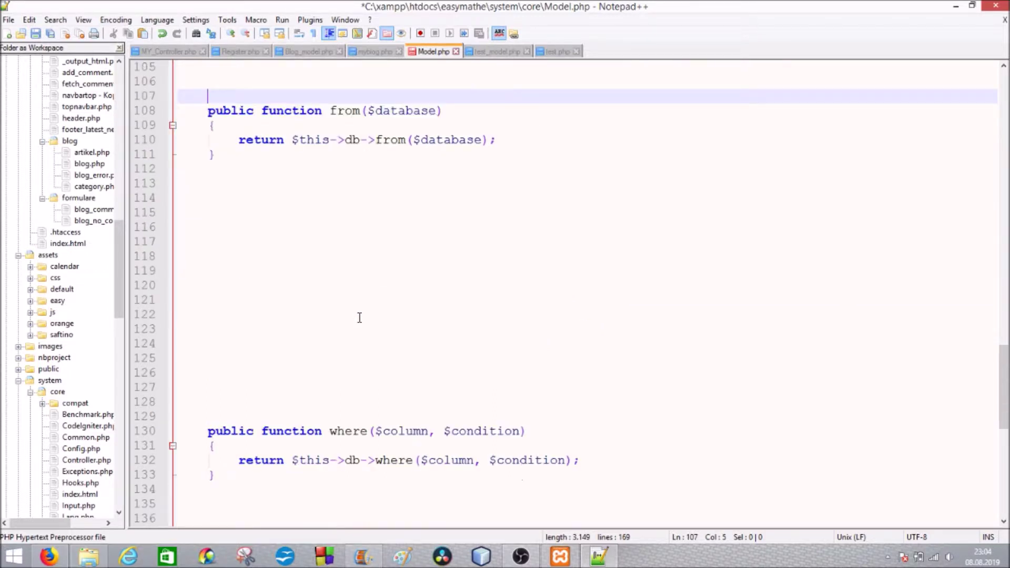
scroll(355, 331, down, 1)
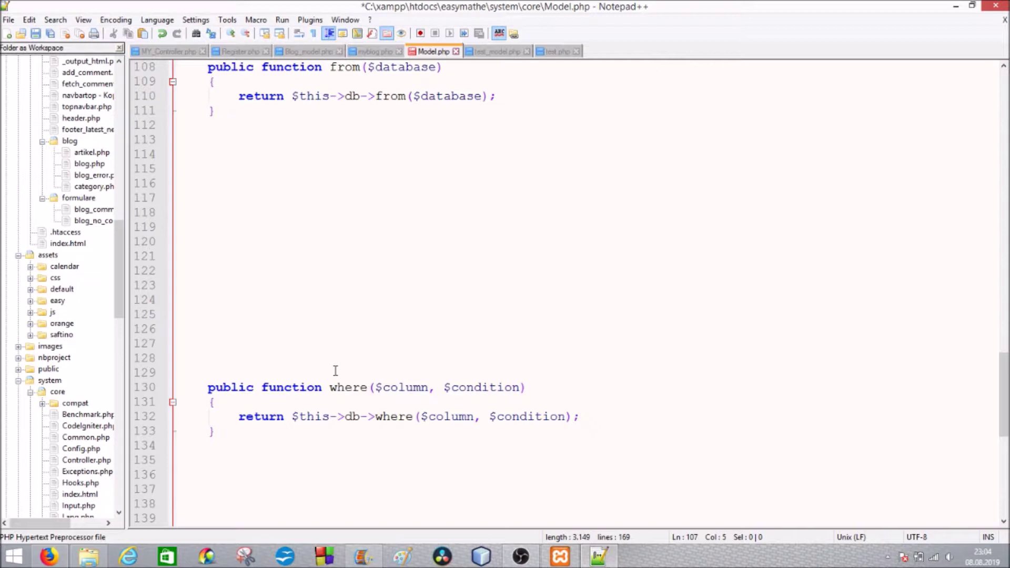
scroll(335, 370, down, 3)
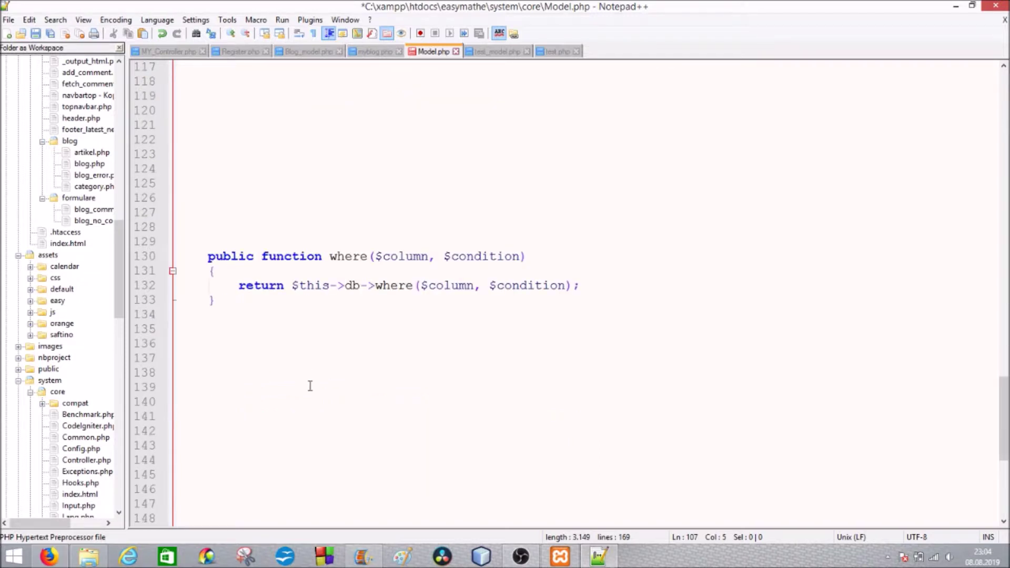
scroll(309, 385, down, 1)
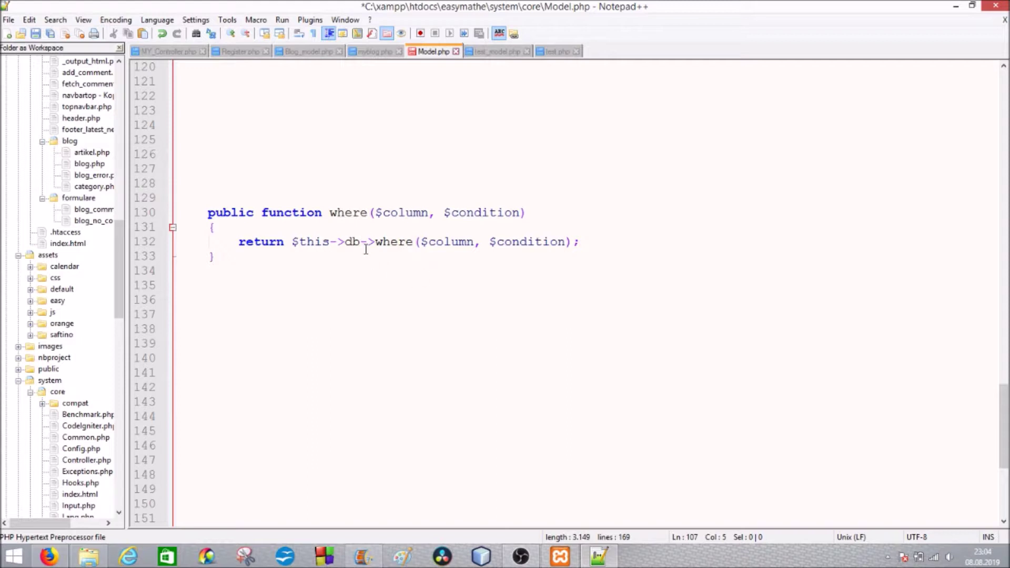
scroll(362, 255, down, 2)
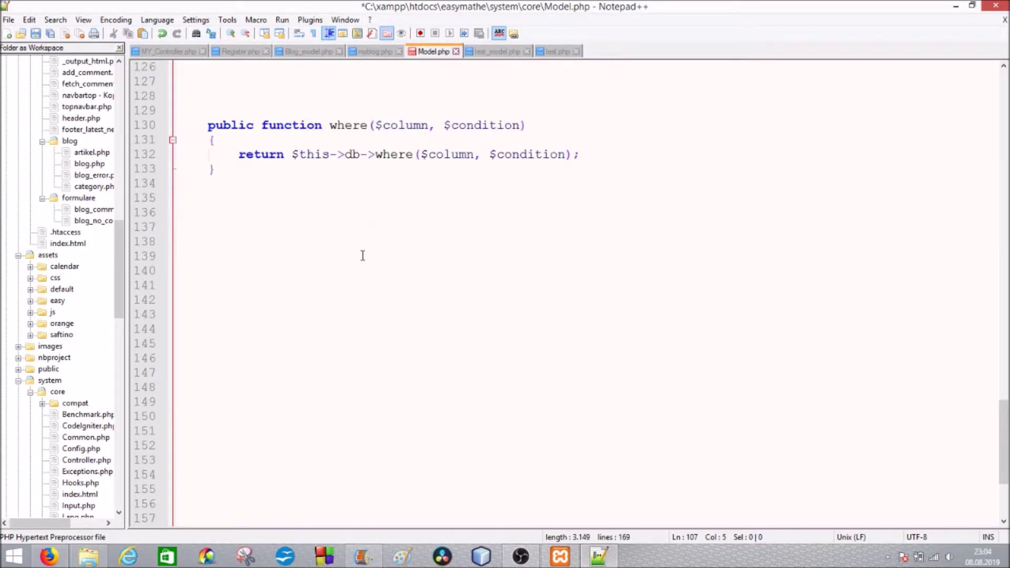
scroll(363, 255, down, 1)
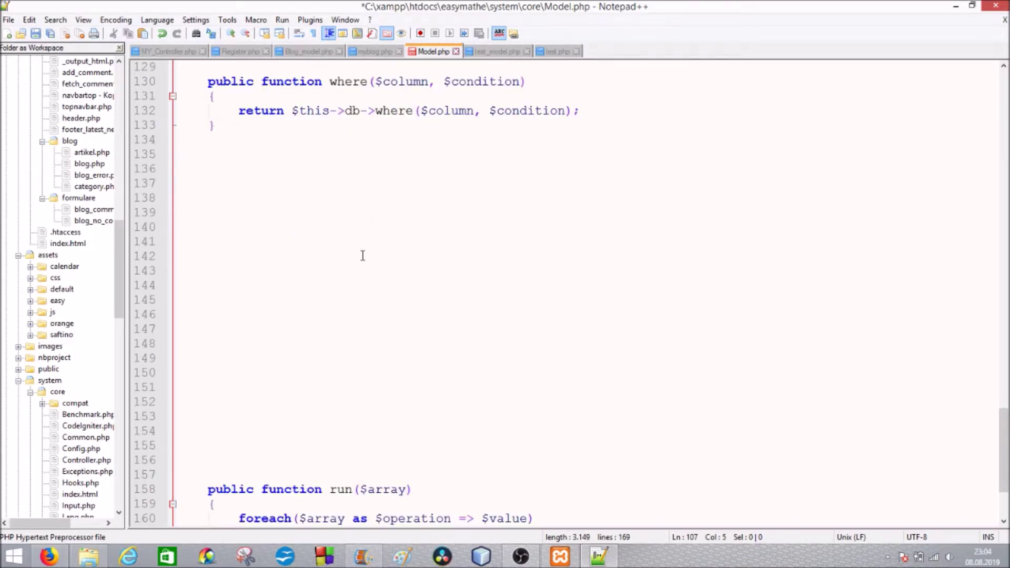
scroll(363, 255, down, 2)
scroll(361, 255, down, 1)
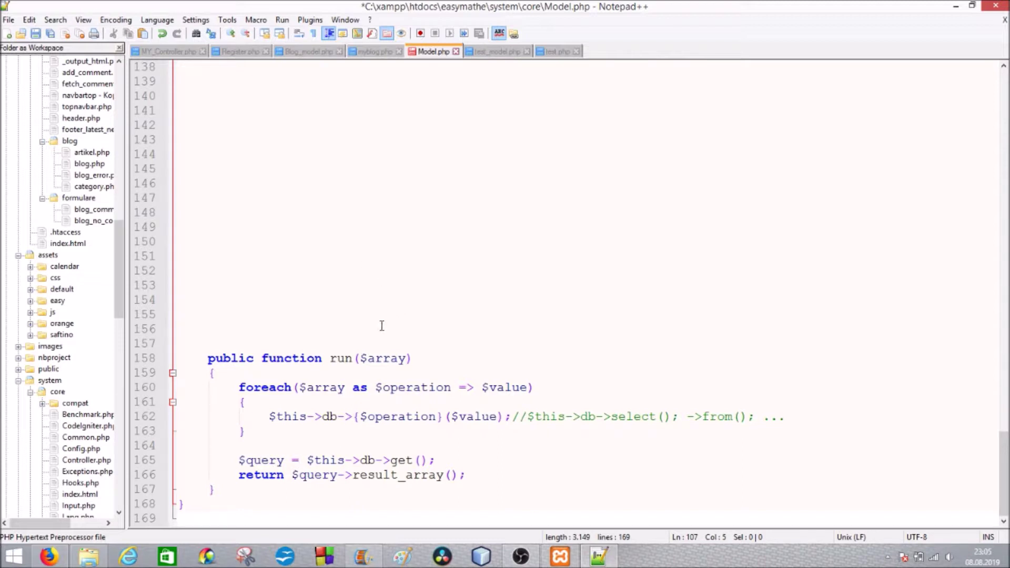
click(381, 358)
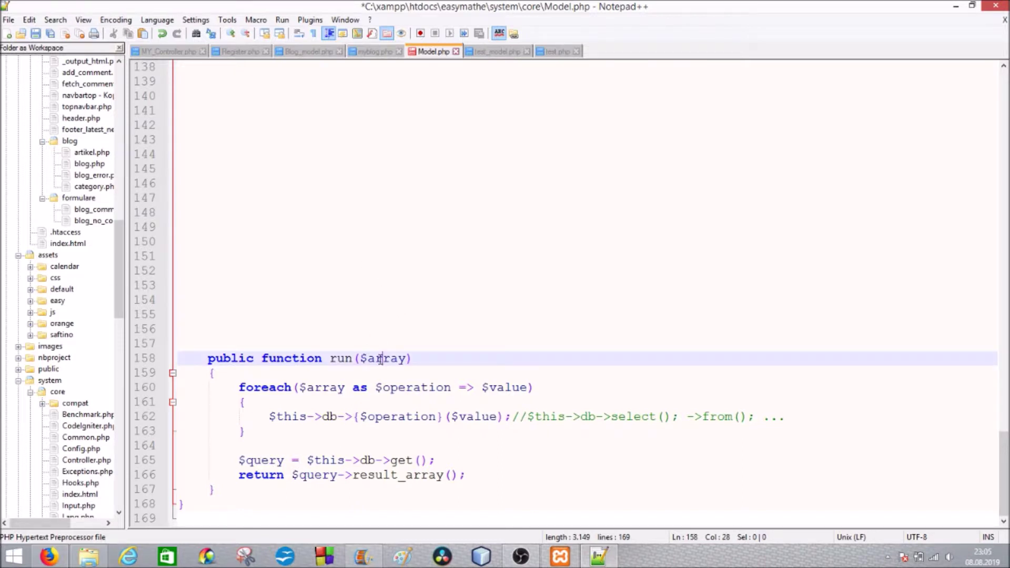
click(426, 360)
drag(353, 417, 362, 417)
click(361, 416)
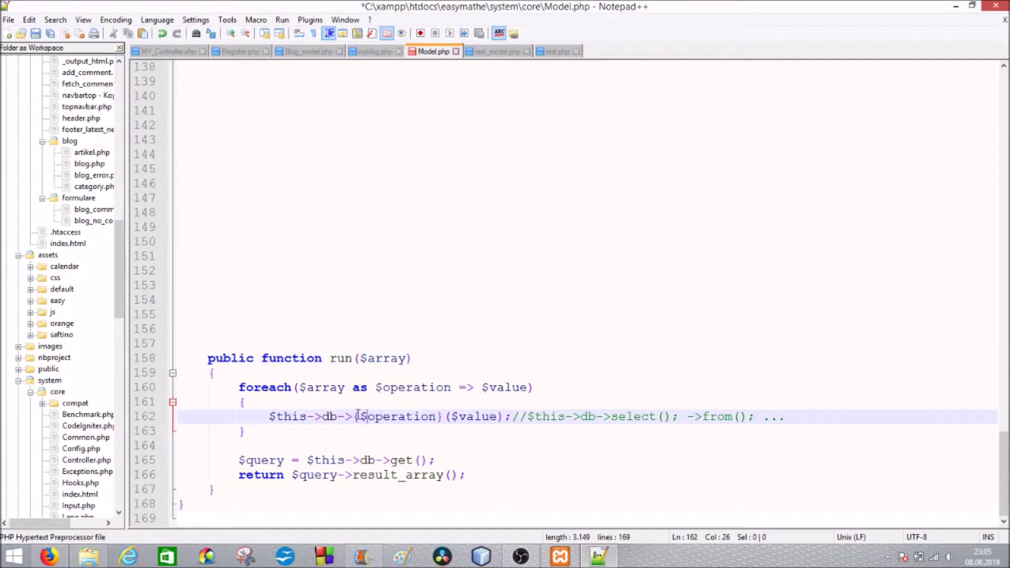
ctrl+scroll(356, 415, up, 2)
scroll(357, 416, down, 2)
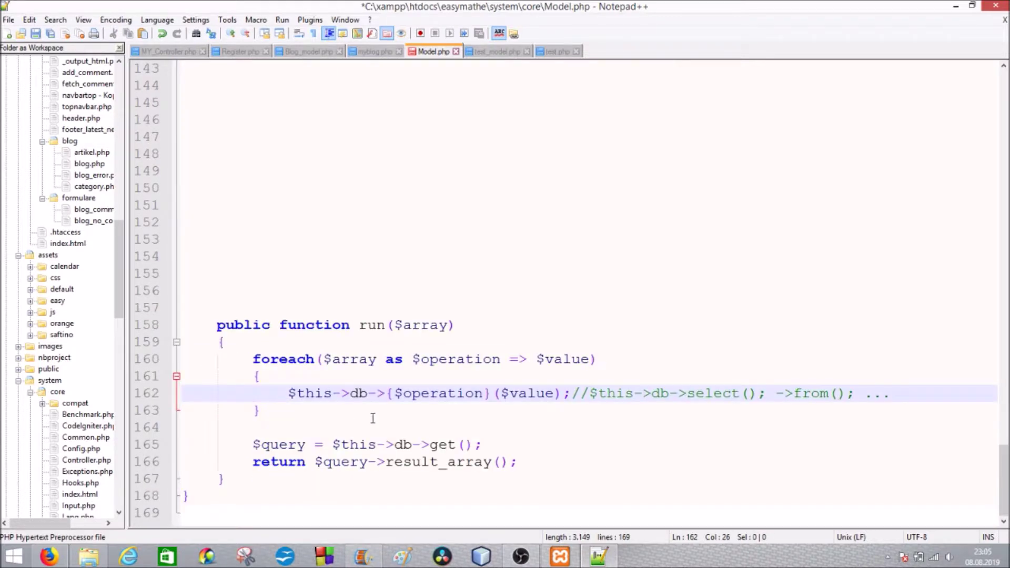
drag(395, 394, 385, 395)
triple_click(398, 394)
drag(395, 395, 385, 395)
click(487, 393)
click(498, 393)
drag(494, 394, 500, 393)
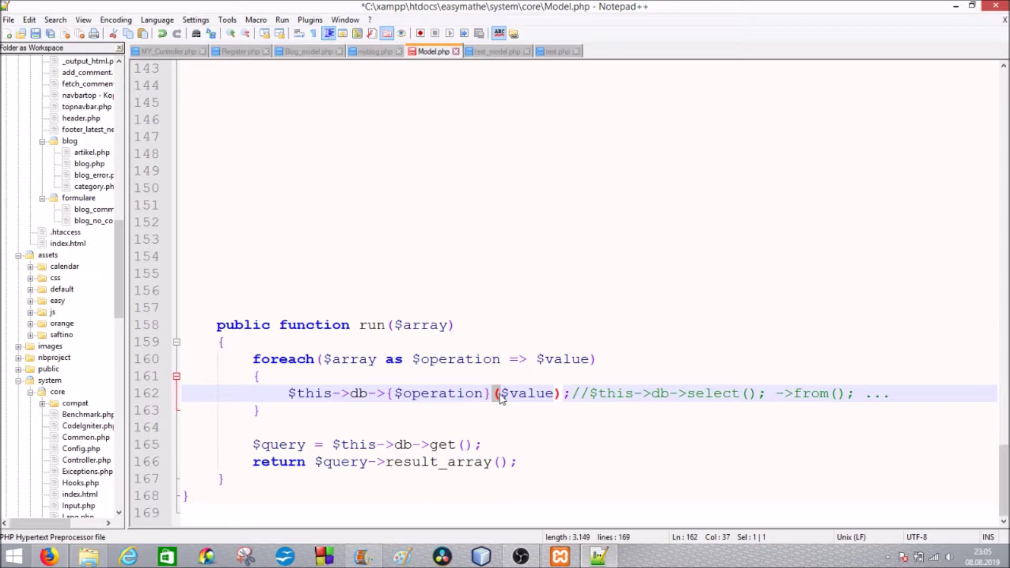
click(512, 393)
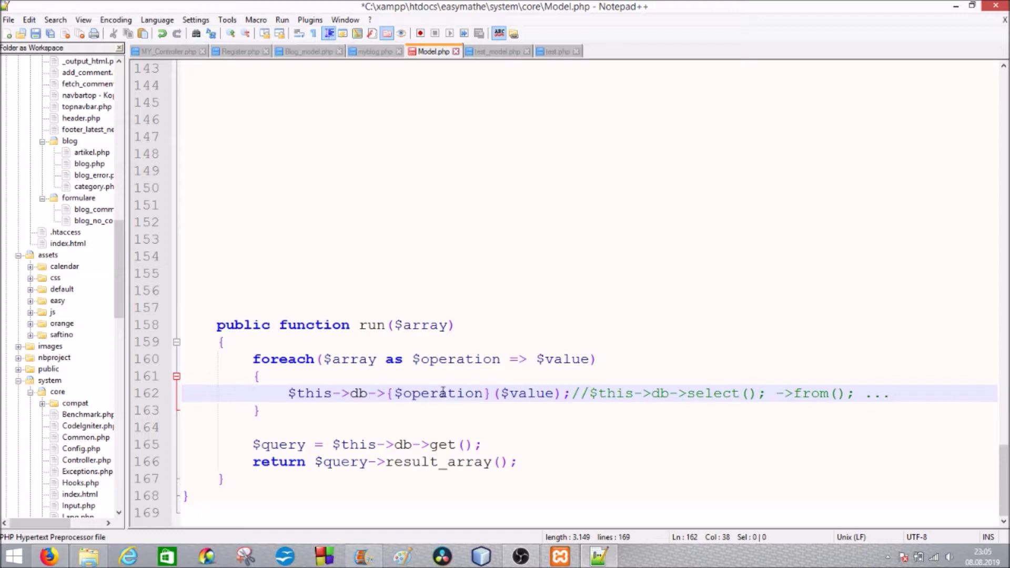
- Type an example array with 'select' => 'id, name' and 'from' => 'blog' above run()
click(400, 305)
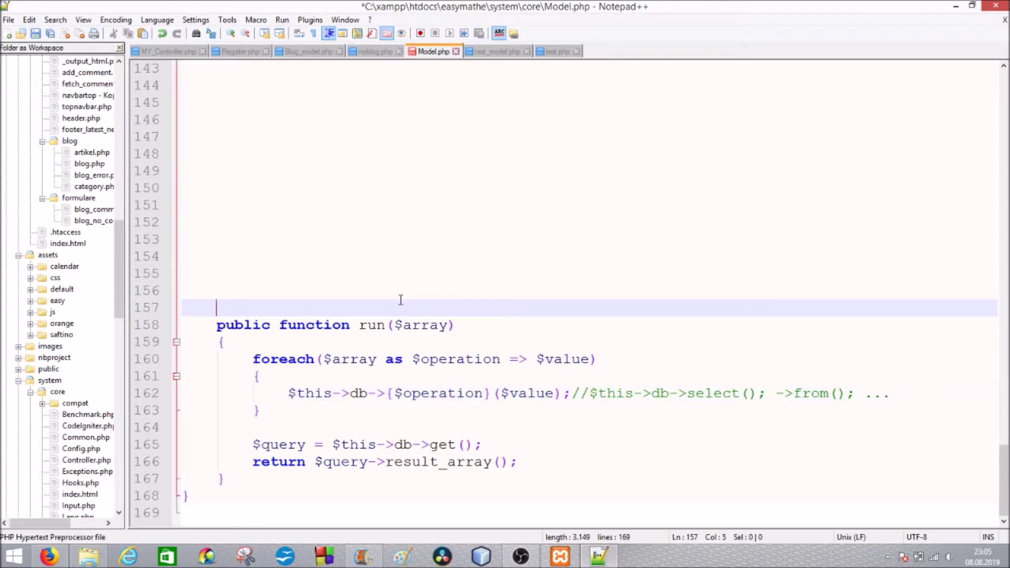
text($array()
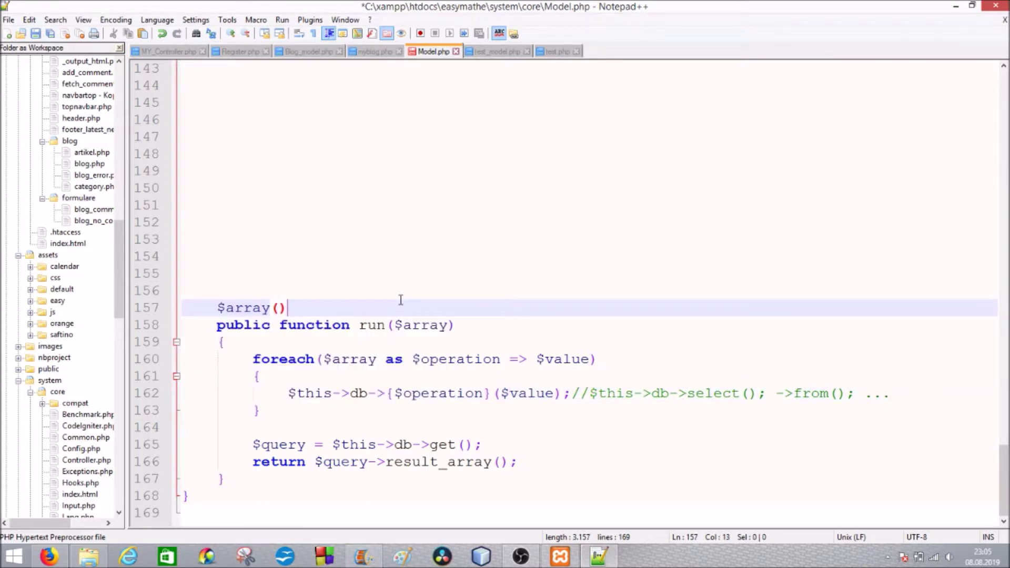
text( 's)
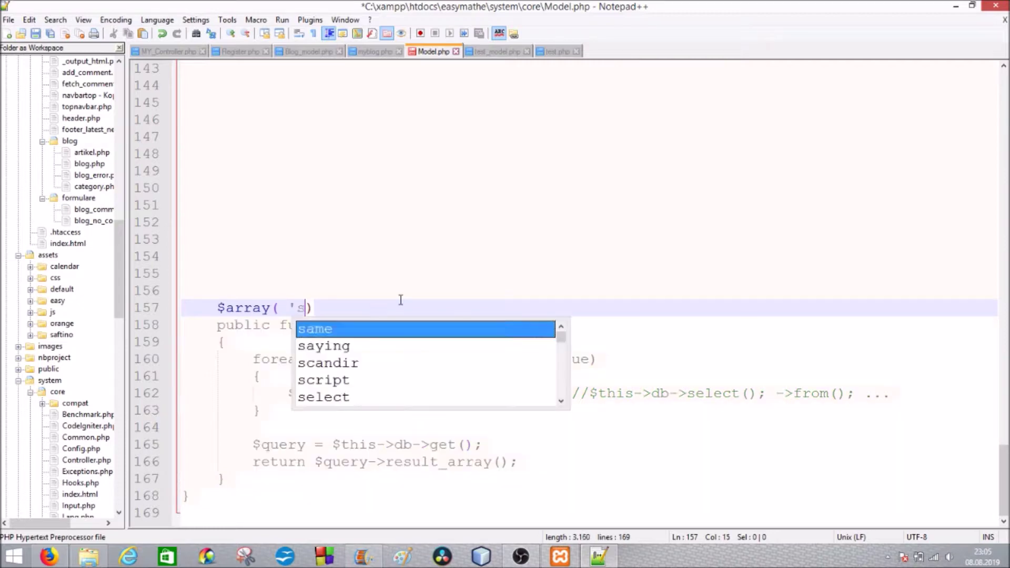
text(elect)
key(Escape)
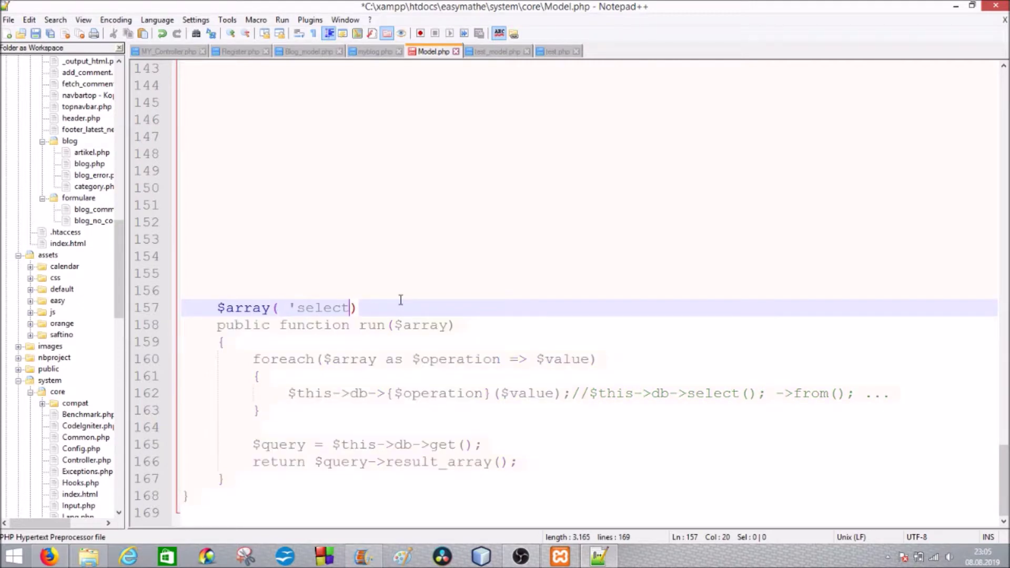
text(' => '')
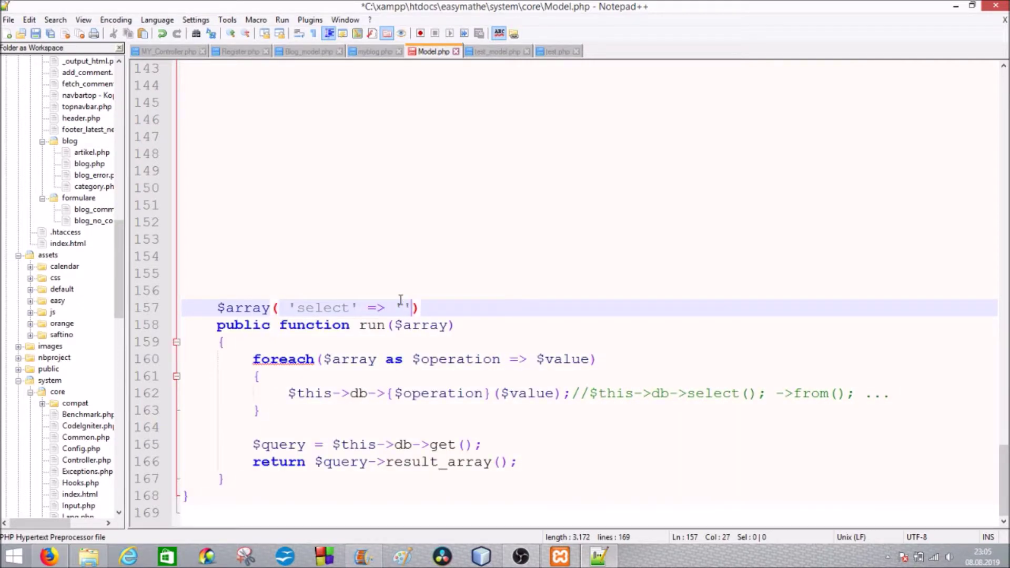
key(Left)
text(id, name')
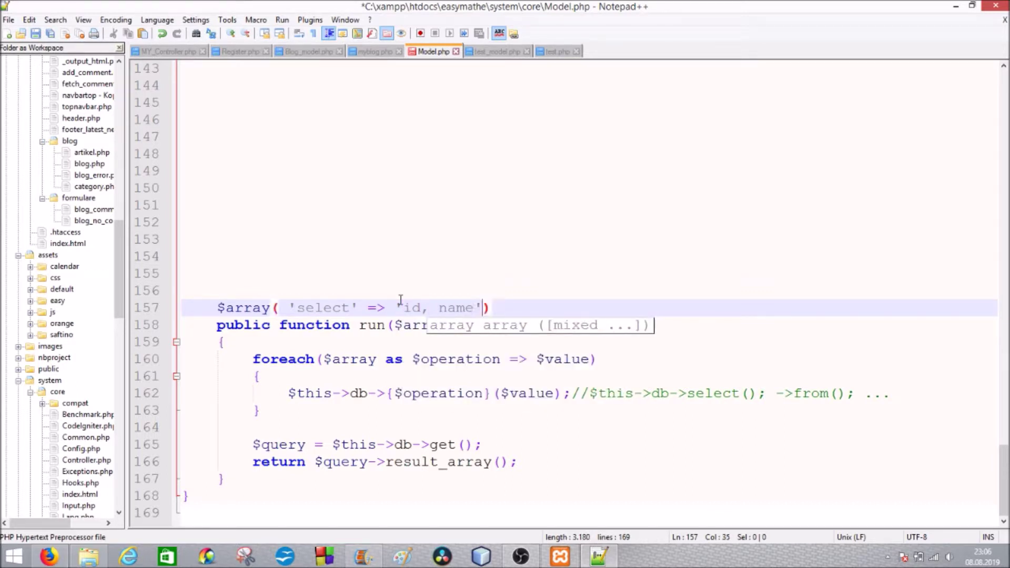
text(, 'from' )
text(=> )
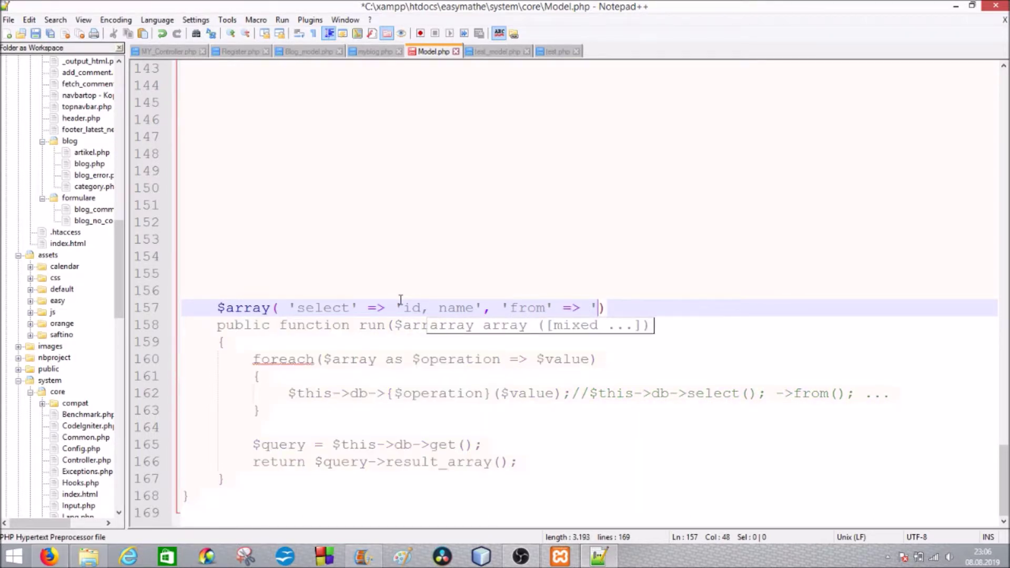
text('blog')
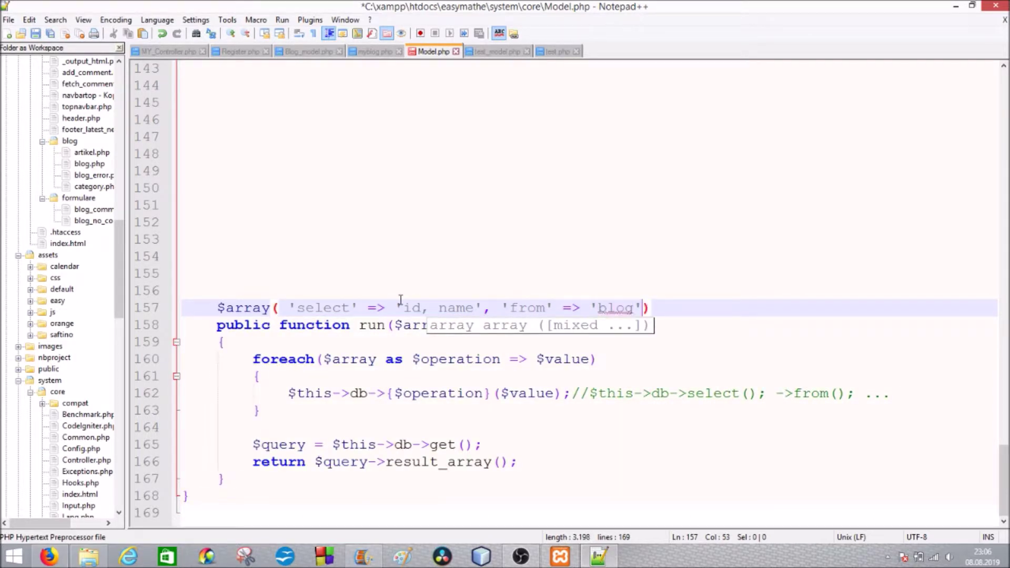
text(, ...)
click(445, 307)
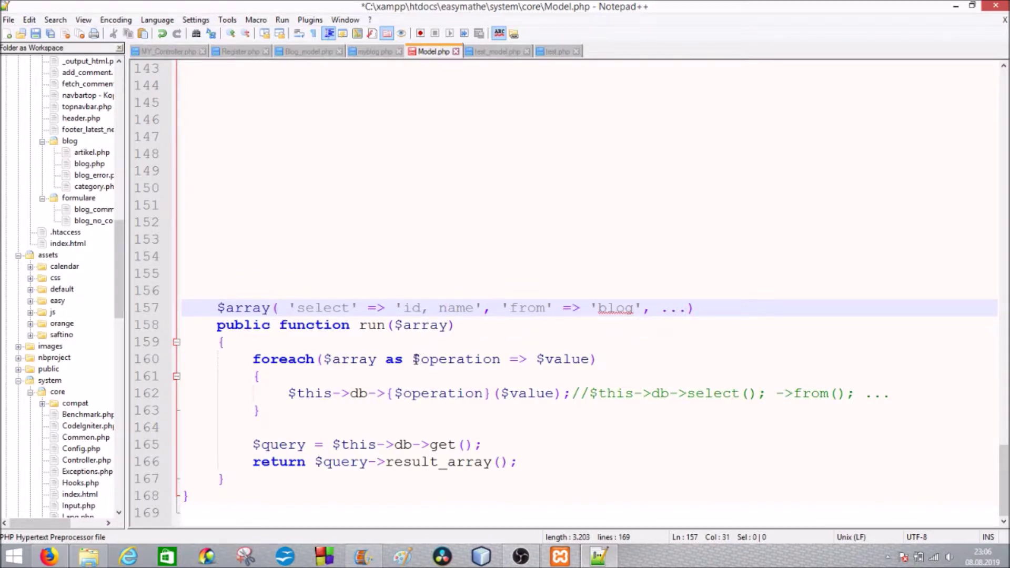
- Review run()'s $operation loop, dynamic database call and result_array() return
drag(413, 359, 500, 358)
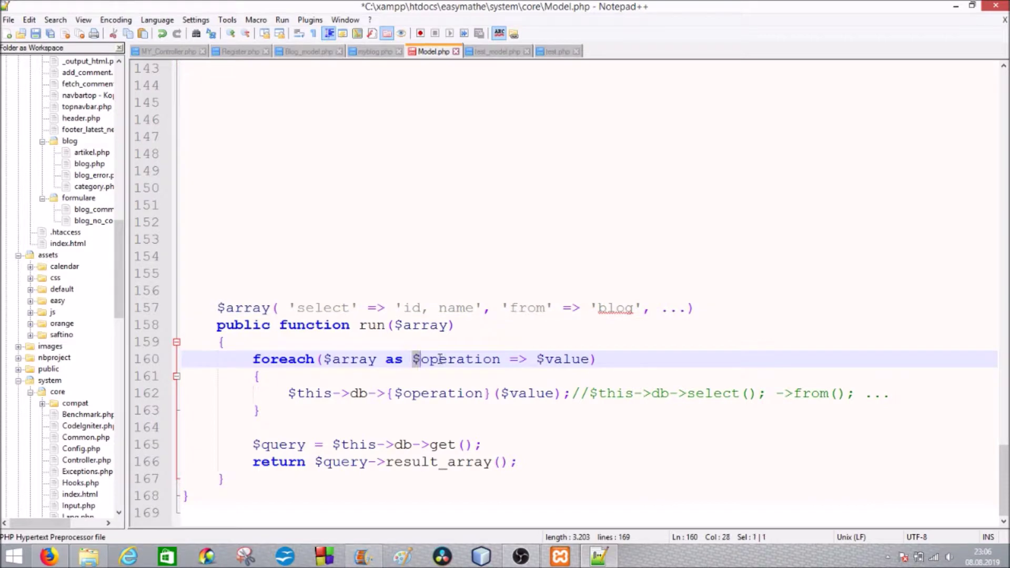
drag(288, 307, 361, 308)
click(331, 308)
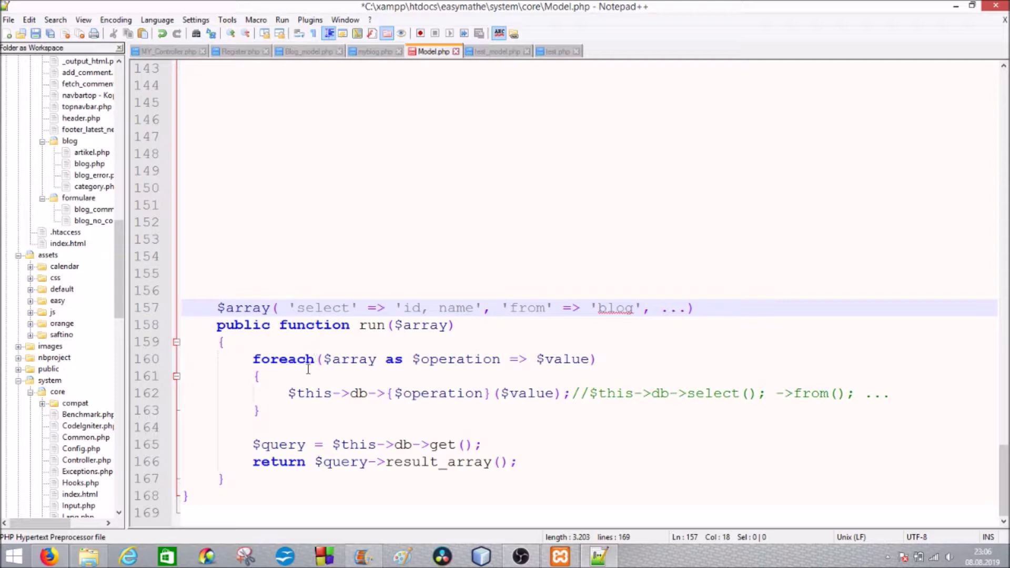
drag(289, 393, 760, 395)
click(590, 393)
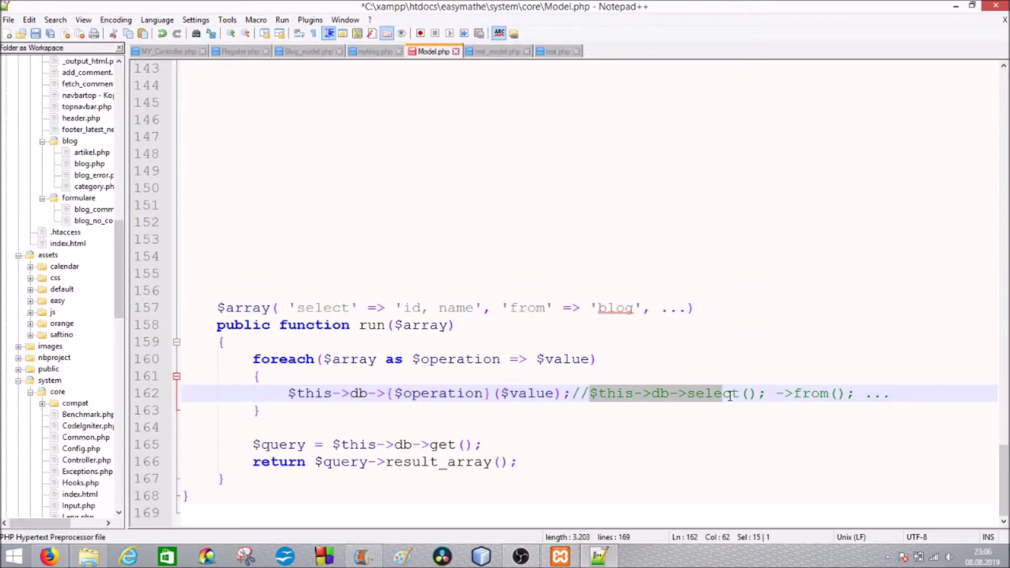
click(714, 415)
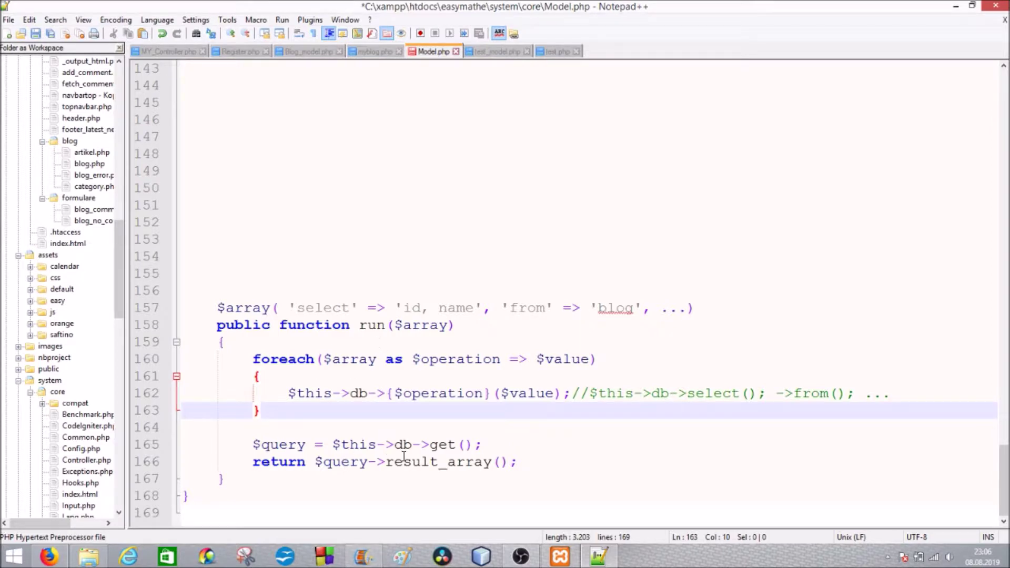
drag(385, 461, 517, 461)
click(525, 461)
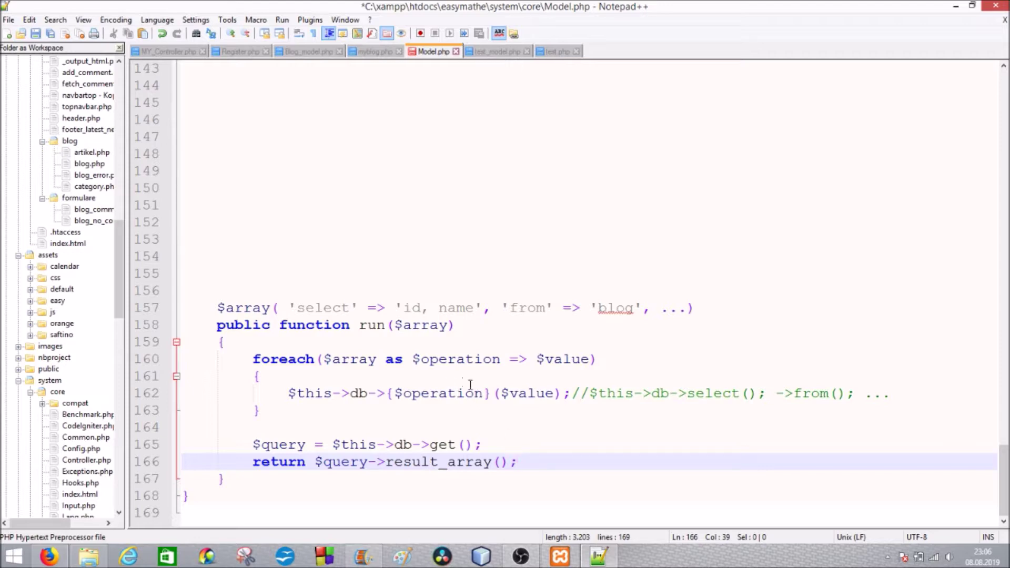
scroll(442, 379, up, 9)
scroll(432, 377, up, 1)
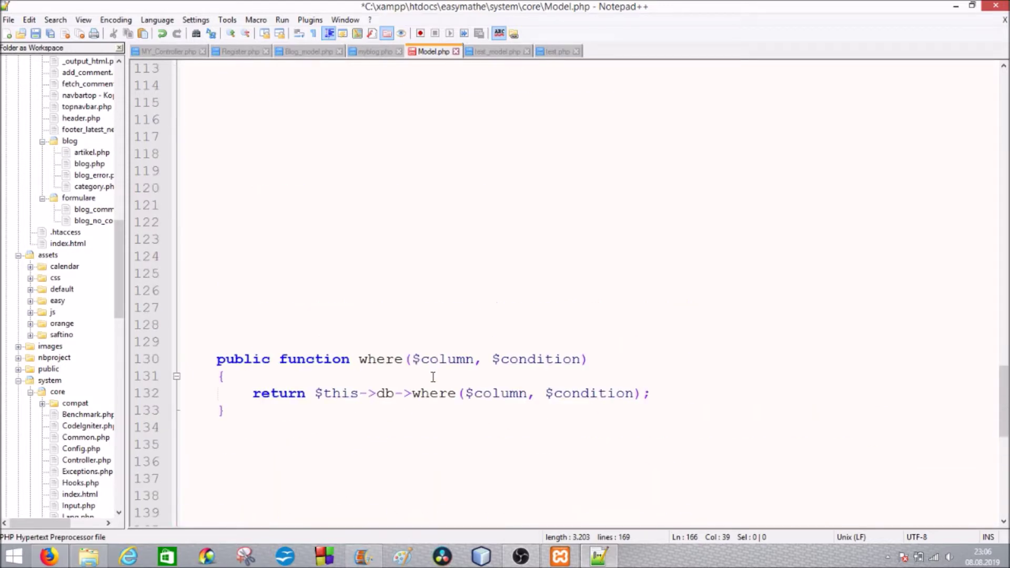
click(415, 394)
double_click(452, 395)
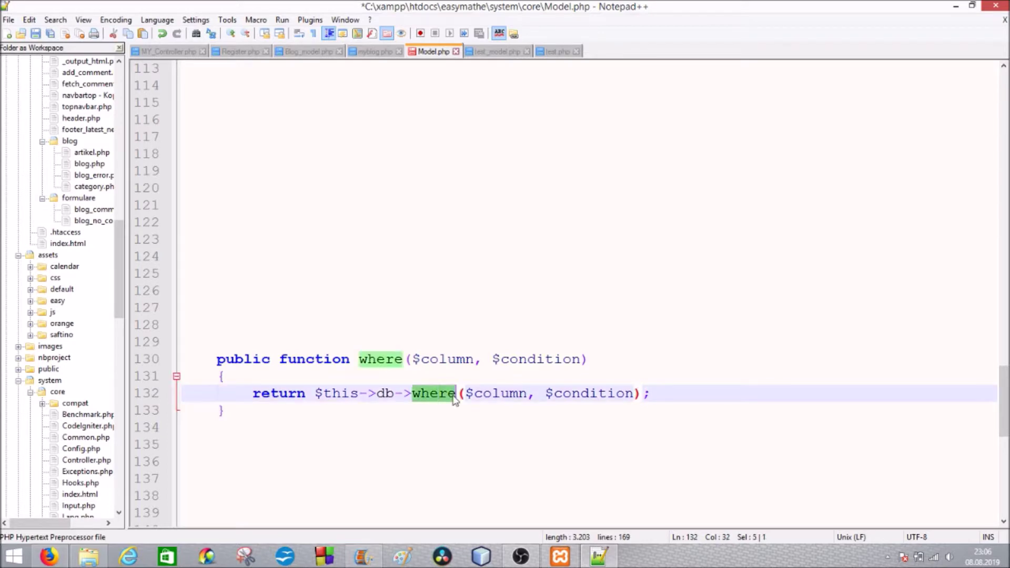
click(466, 395)
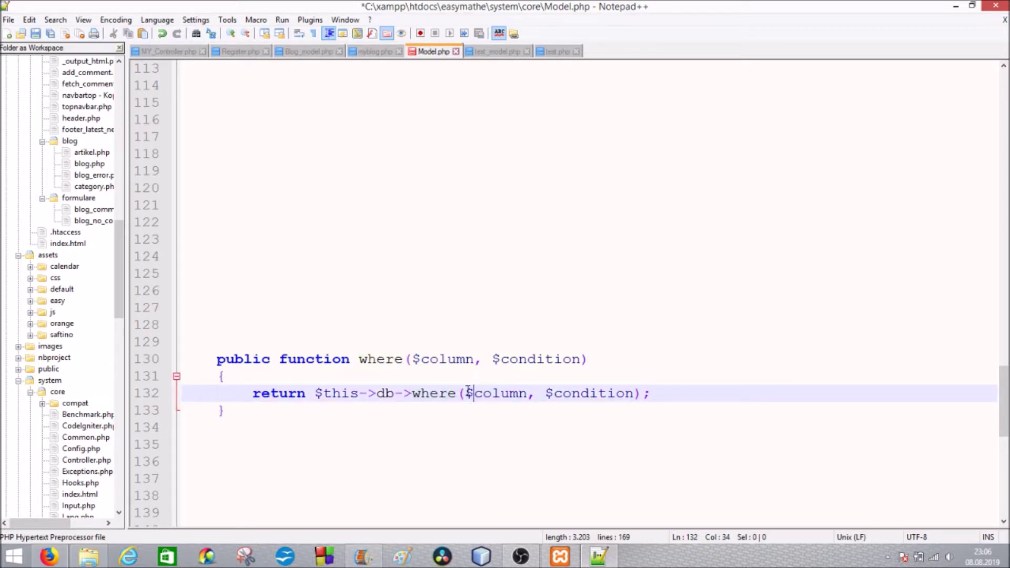
scroll(417, 332, down, 1)
scroll(394, 360, down, 5)
scroll(414, 366, down, 4)
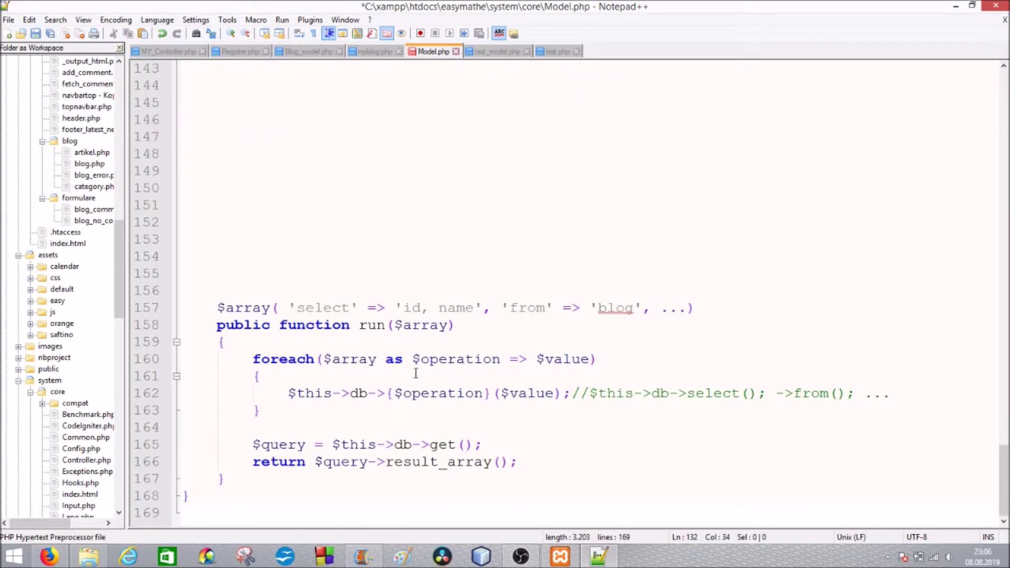
click(499, 379)
- Type if( is_array($value)) on a new line inside run()'s foreach loop
key(Return)
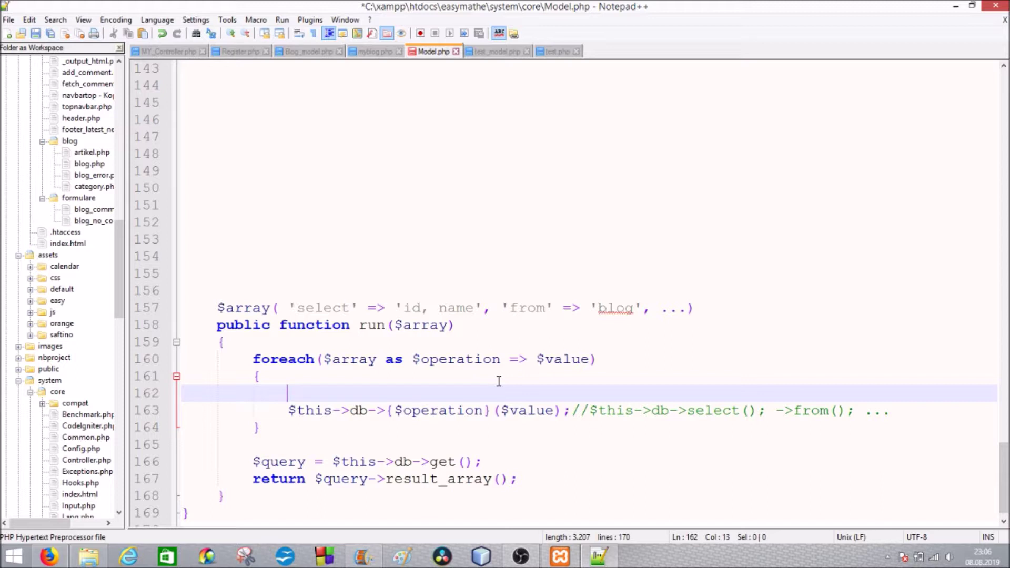
text(if( )
text($value)
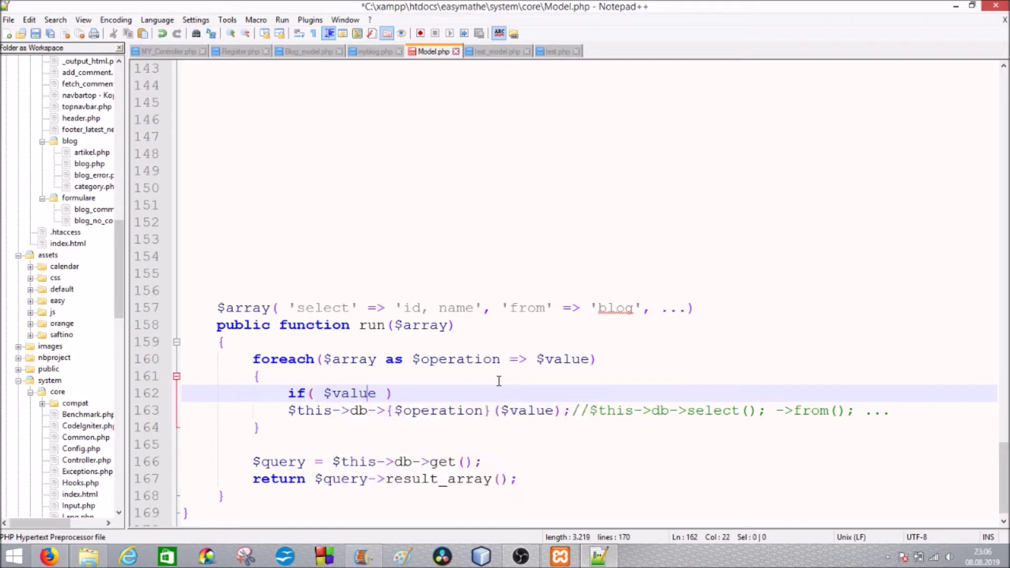
key(Left)
key(Left)
key(Left)
key(Left)
key(Left)
text(is)
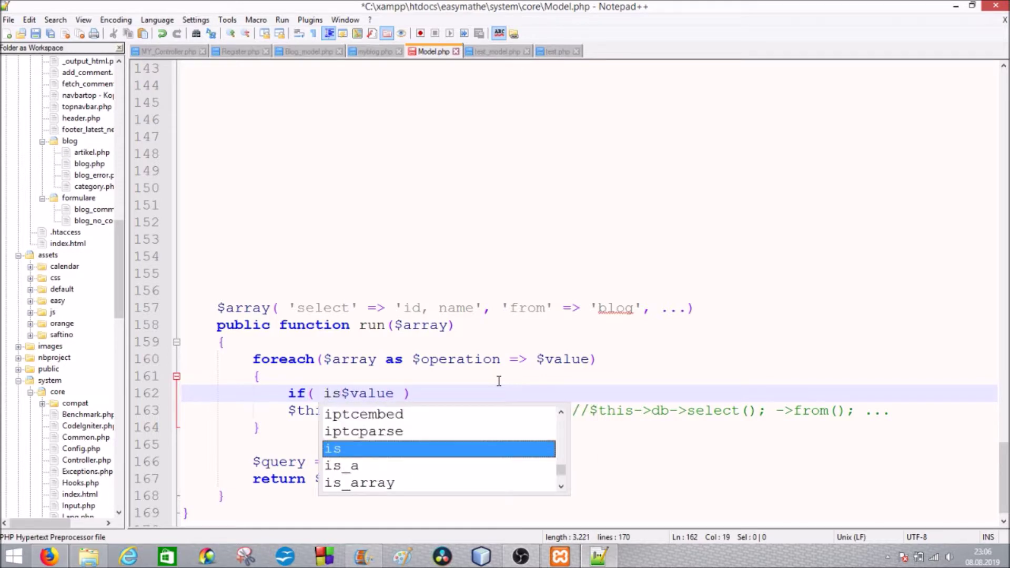
text(_array)
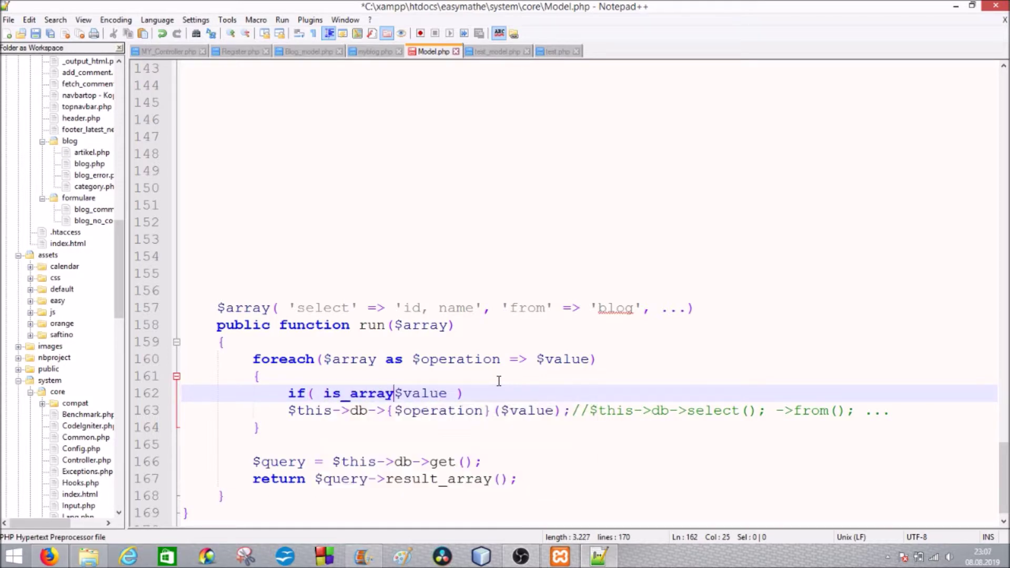
text(()
key(Right)
key(Right)
key(Right)
key(Right)
key(Right)
key(Right)
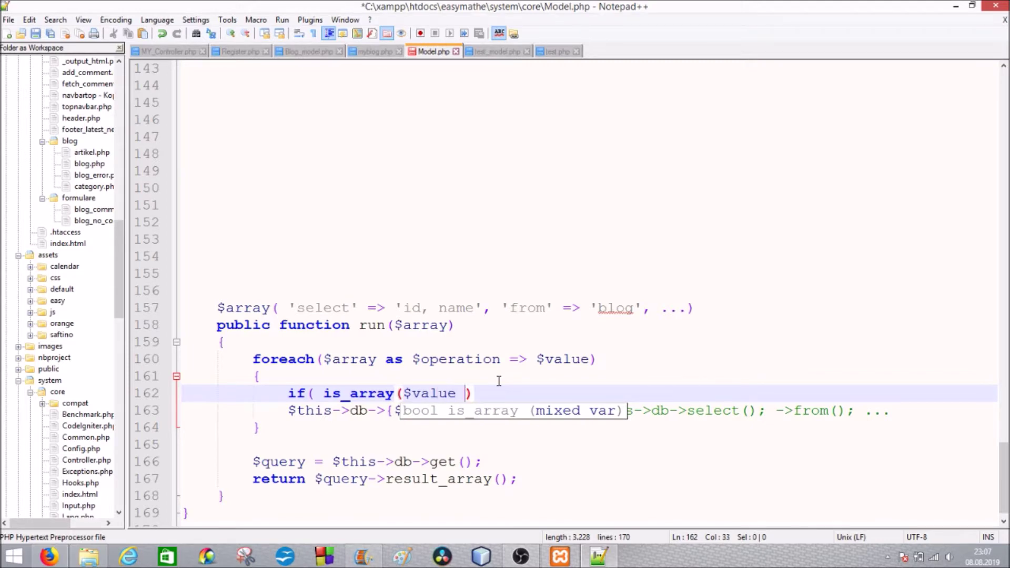
key(BackSpace)
key(Right)
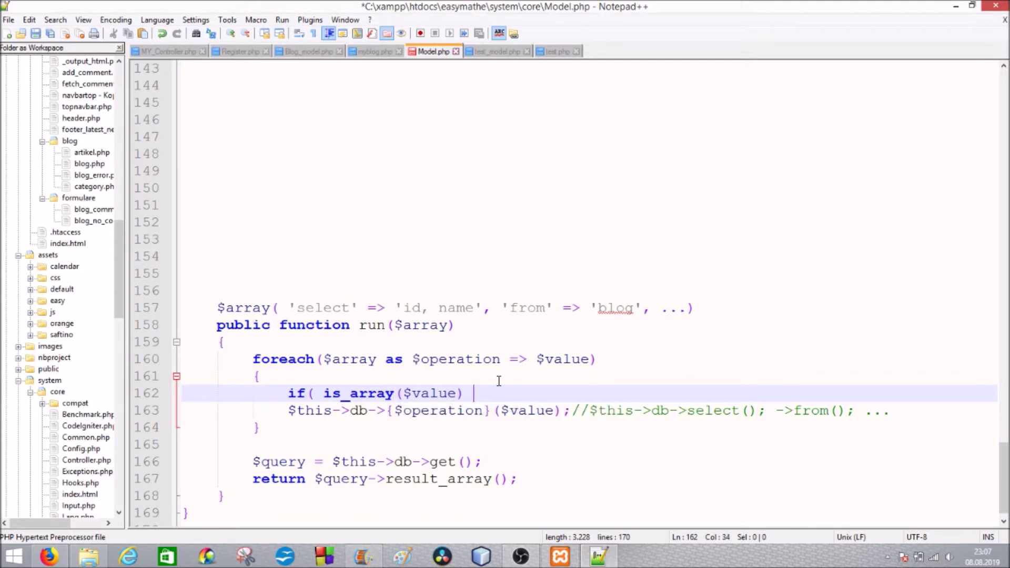
text())
scroll(412, 327, down, 1)
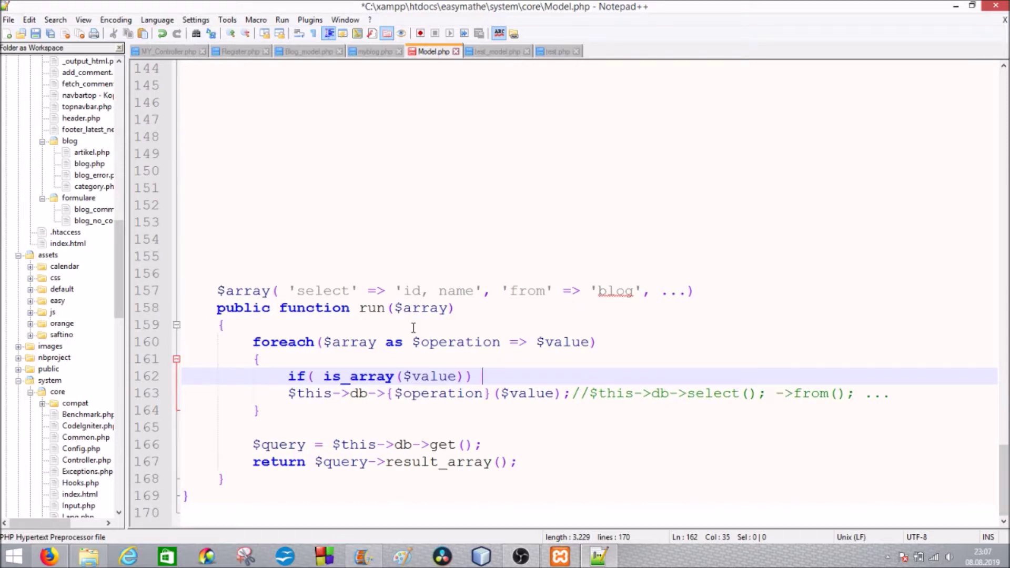
scroll(412, 327, up, 3)
scroll(426, 268, up, 6)
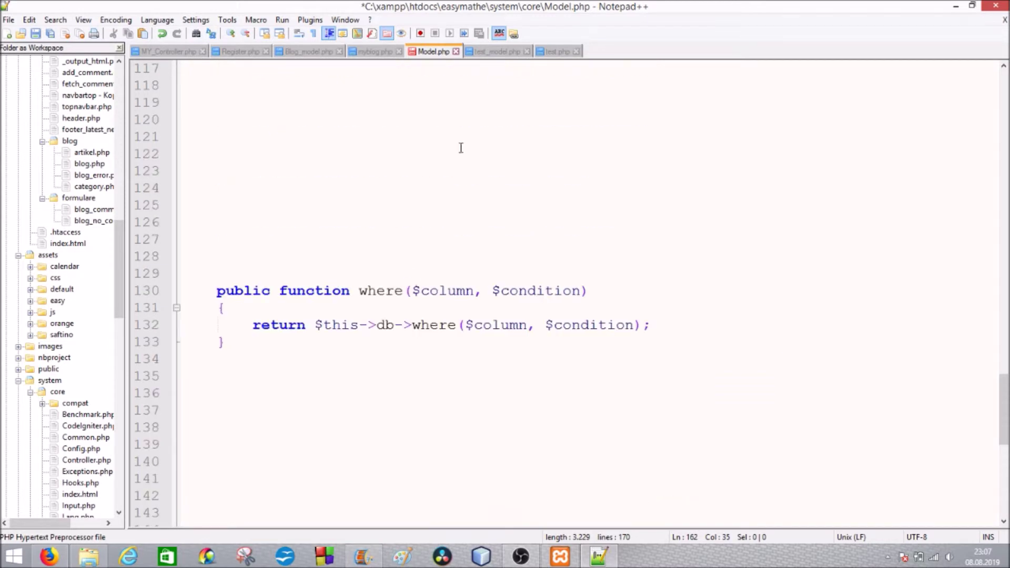
- Retype the title column in test.php's select array, then view the test page in Firefox
click(557, 55)
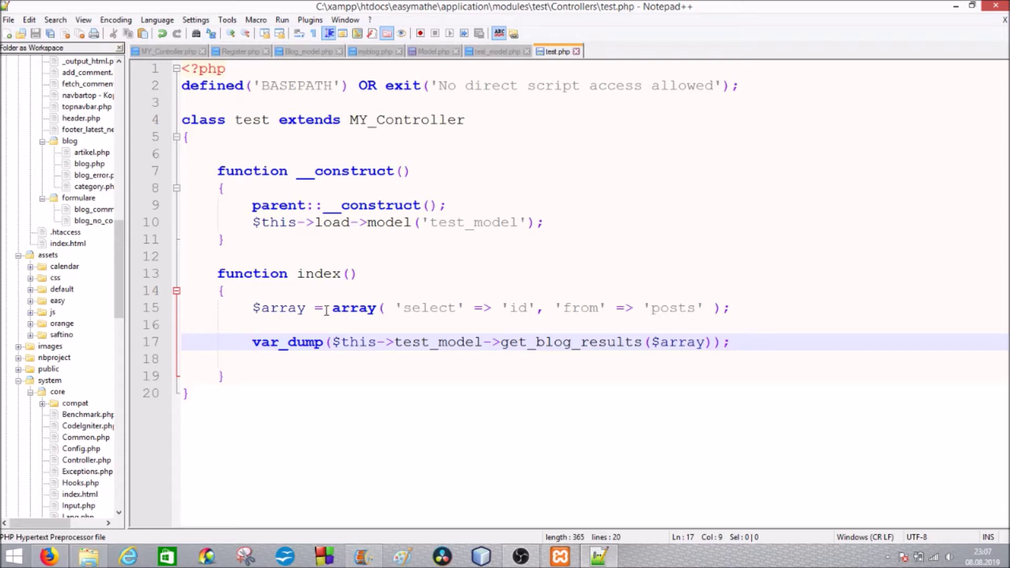
click(423, 308)
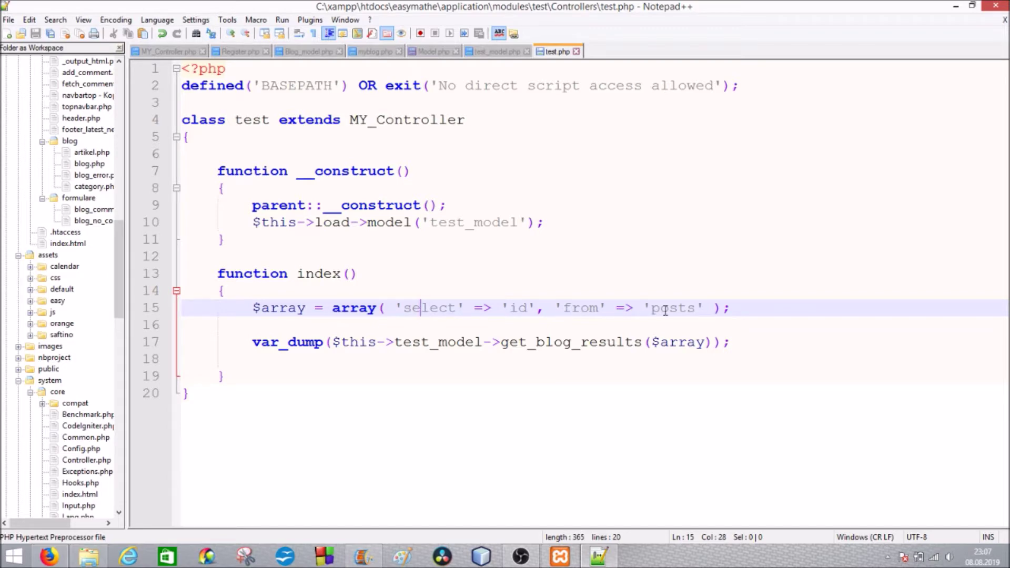
click(528, 308)
text(, tit)
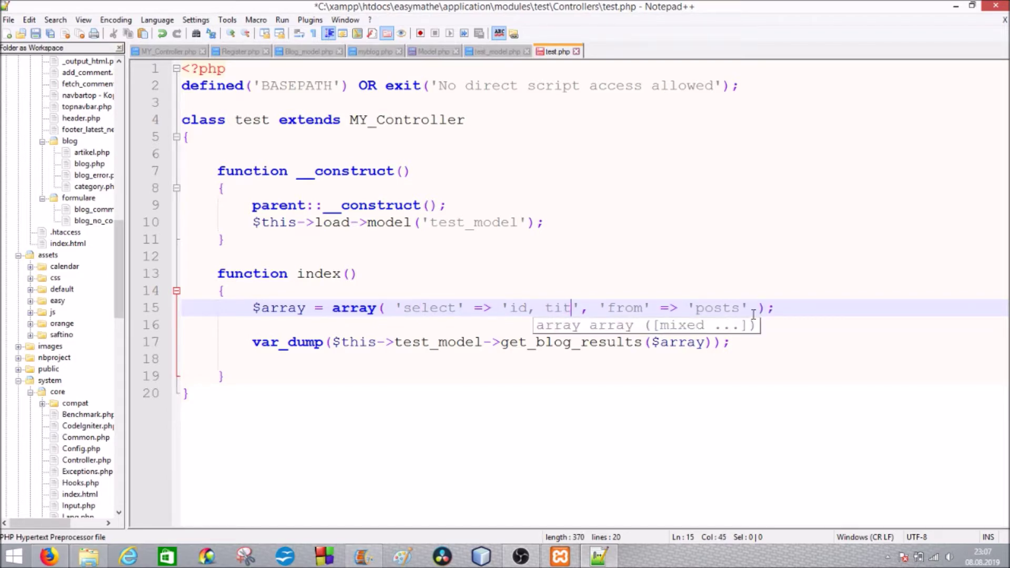
text(el)
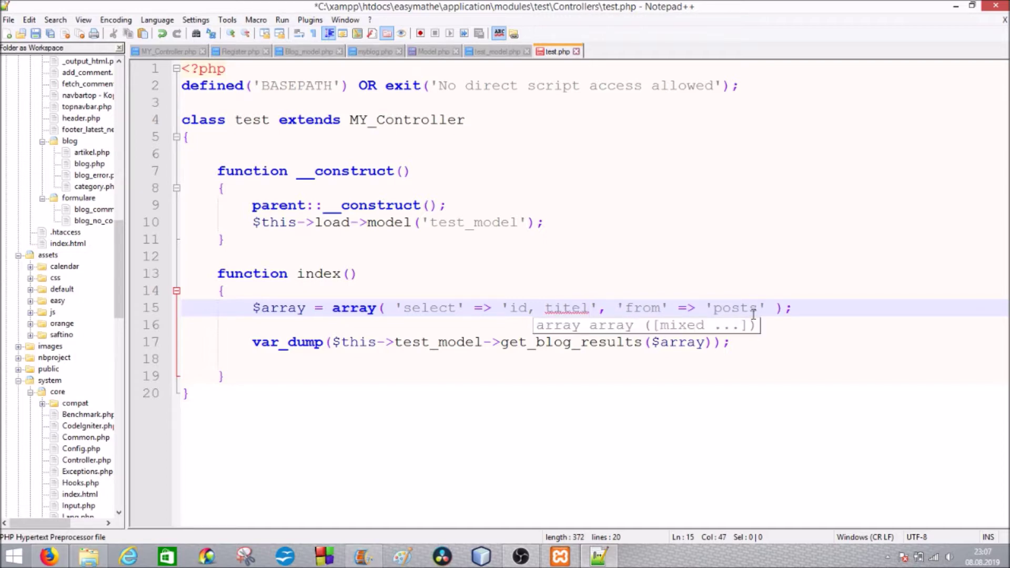
key(BackSpace)
key(BackSpace)
text(le)
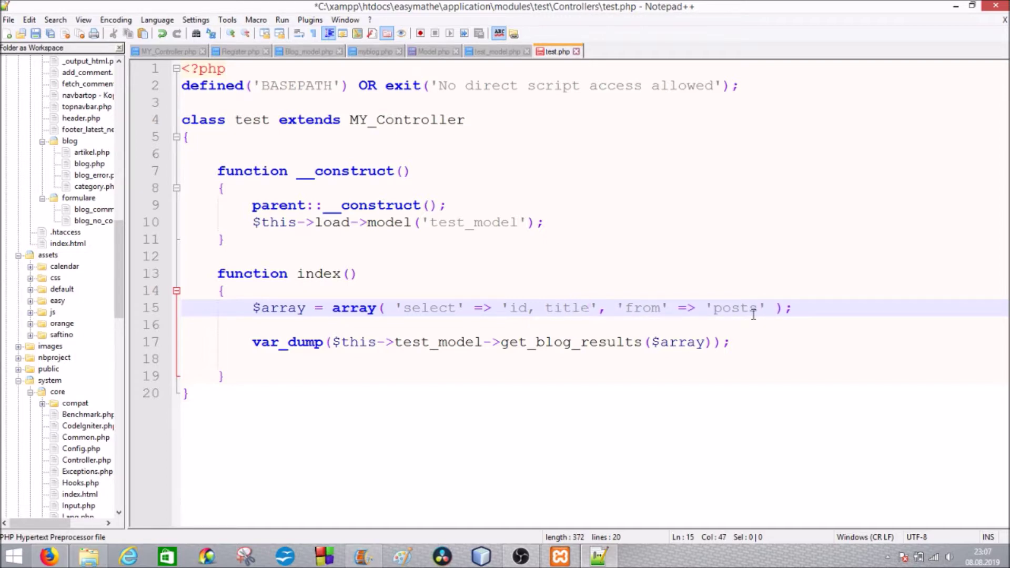
key(BackSpace)
key(BackSpace)
text(el)
key(BackSpace)
key(BackSpace)
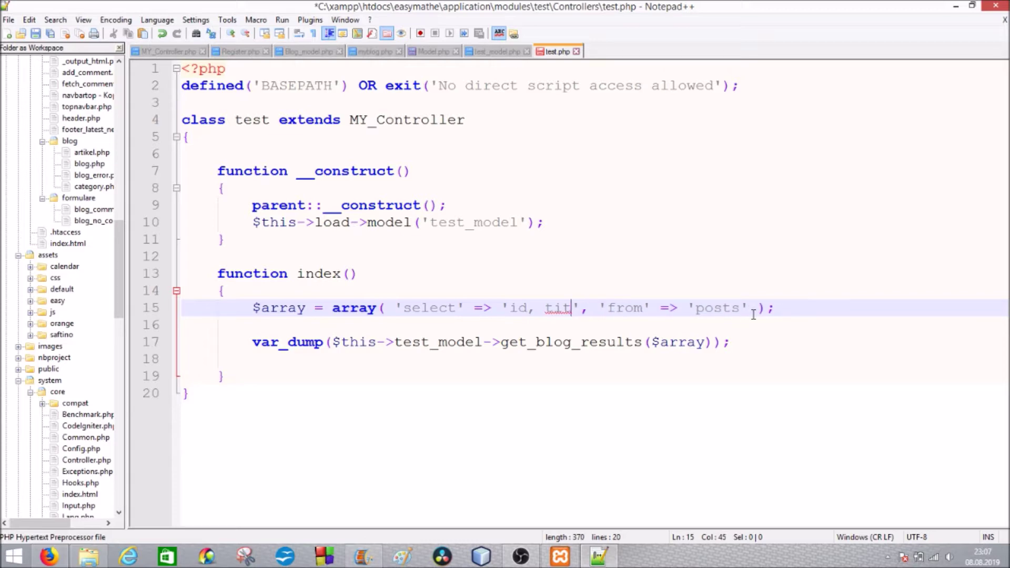
text(le)
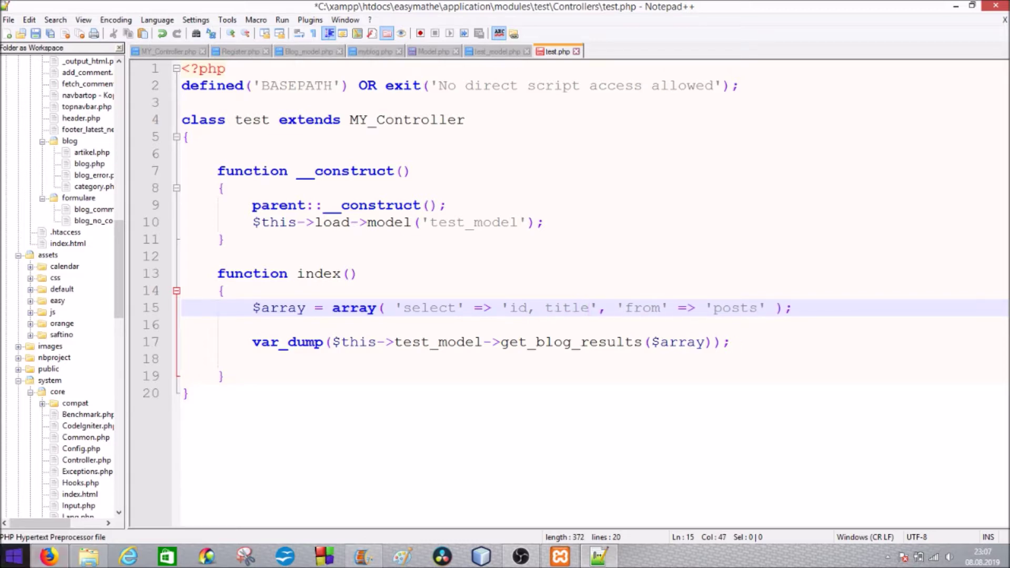
click(48, 555)
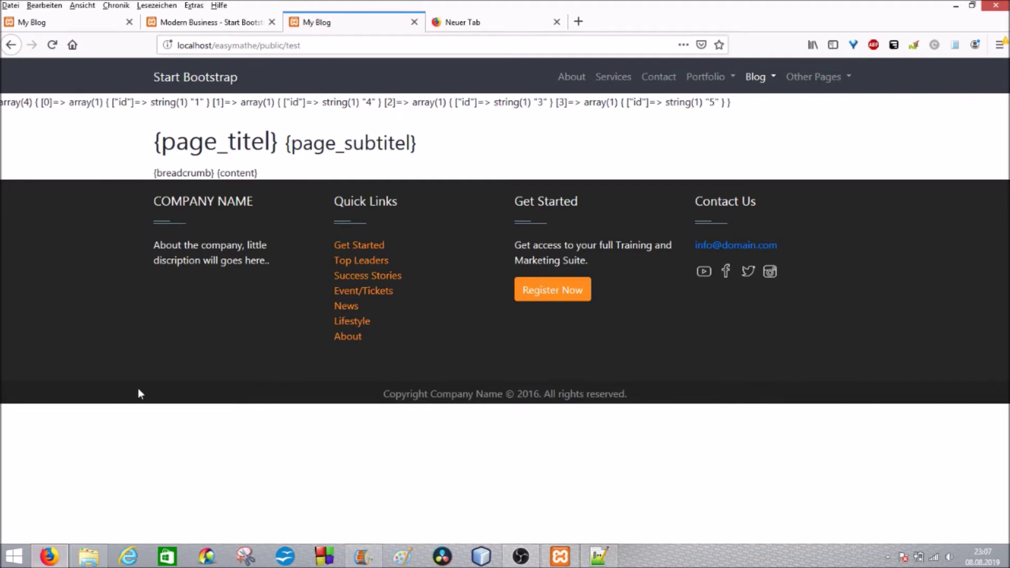
- Delete ', title' from line 15 of test.php so the query selects only id from posts
click(48, 556)
drag(526, 309, 594, 308)
key(Delete)
click(660, 307)
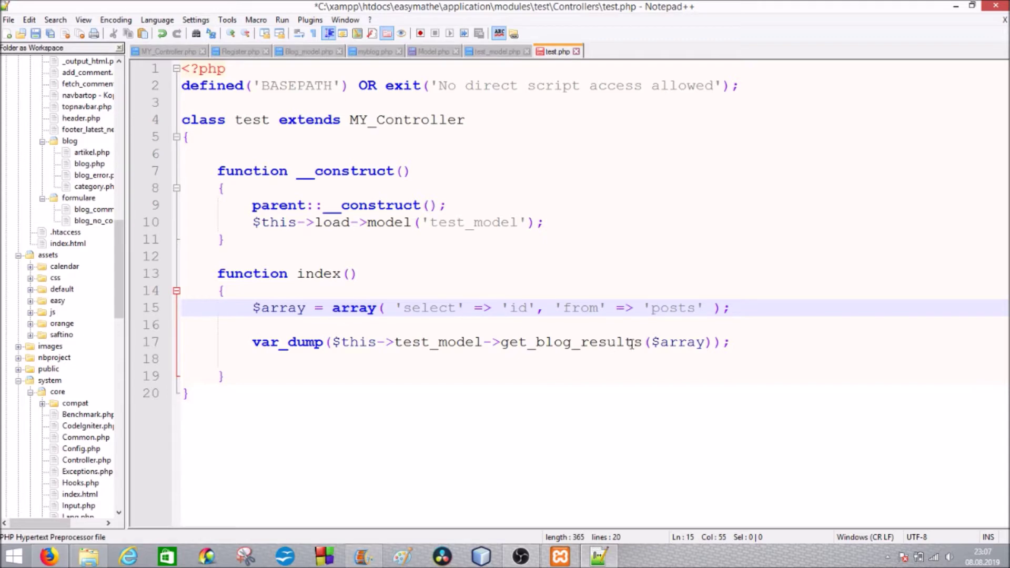
click(496, 51)
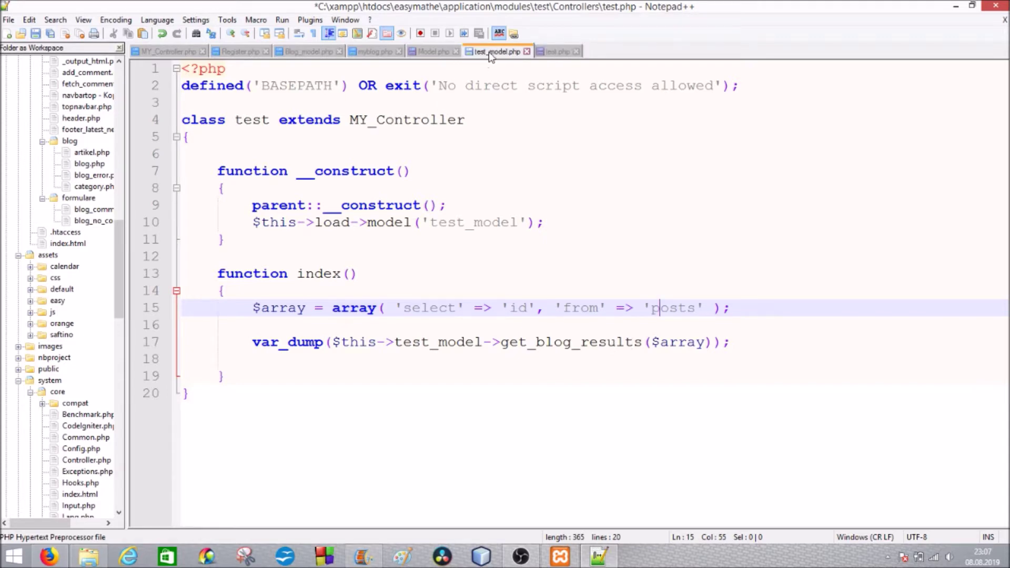
scroll(384, 257, down, 4)
scroll(382, 258, down, 1)
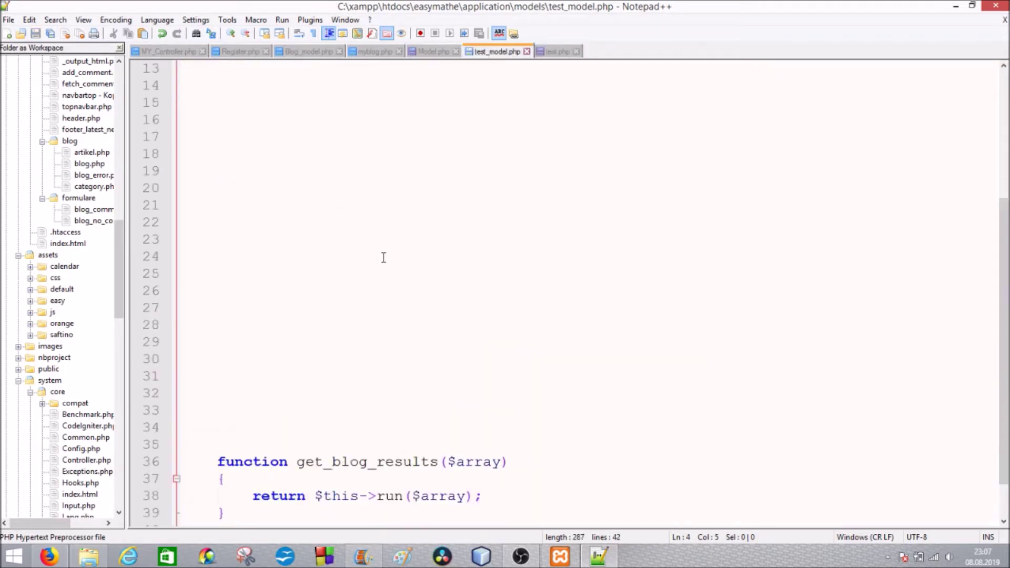
drag(219, 410, 226, 462)
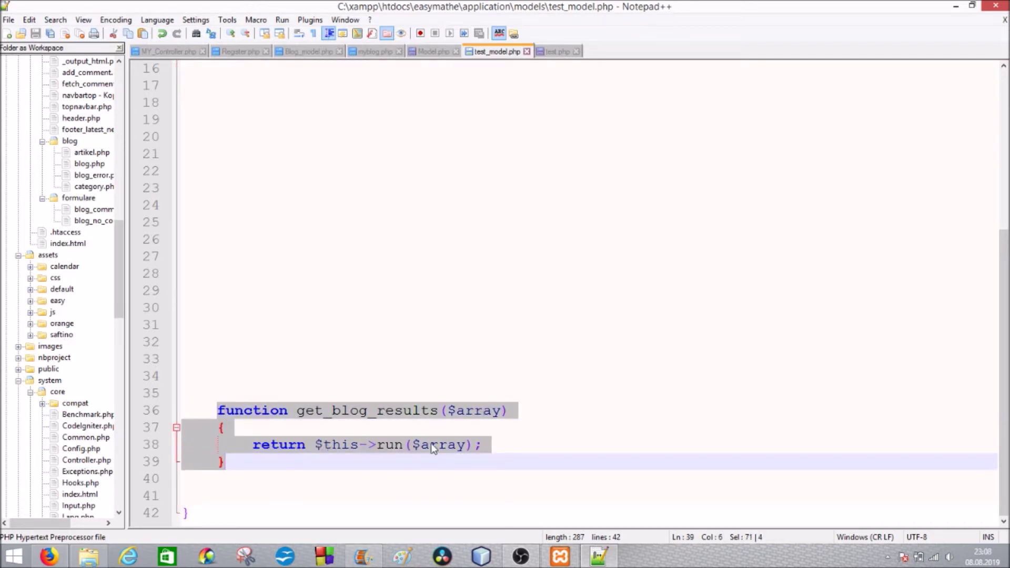
click(379, 414)
scroll(333, 394, up, 5)
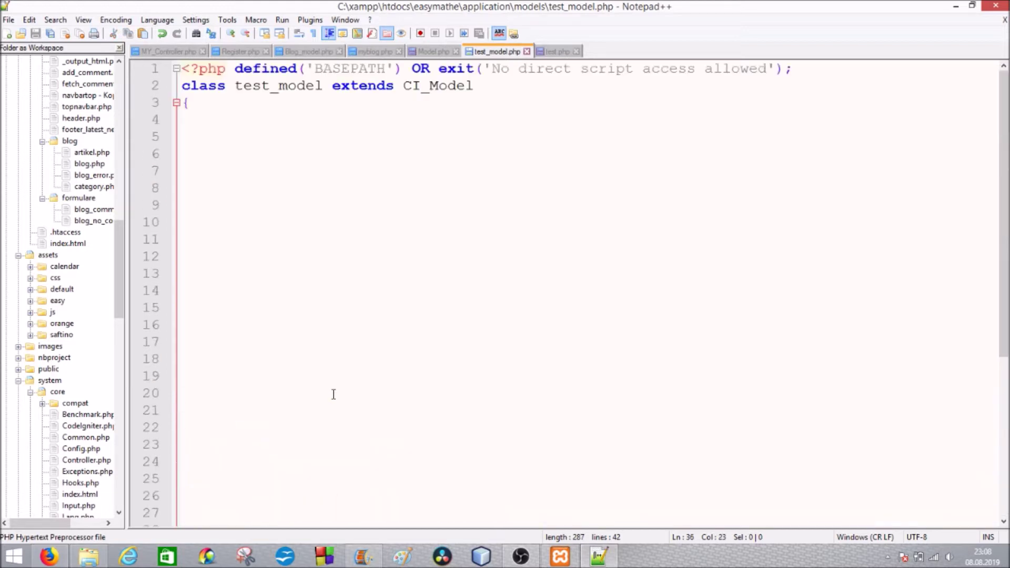
scroll(268, 182, down, 3)
scroll(276, 222, down, 2)
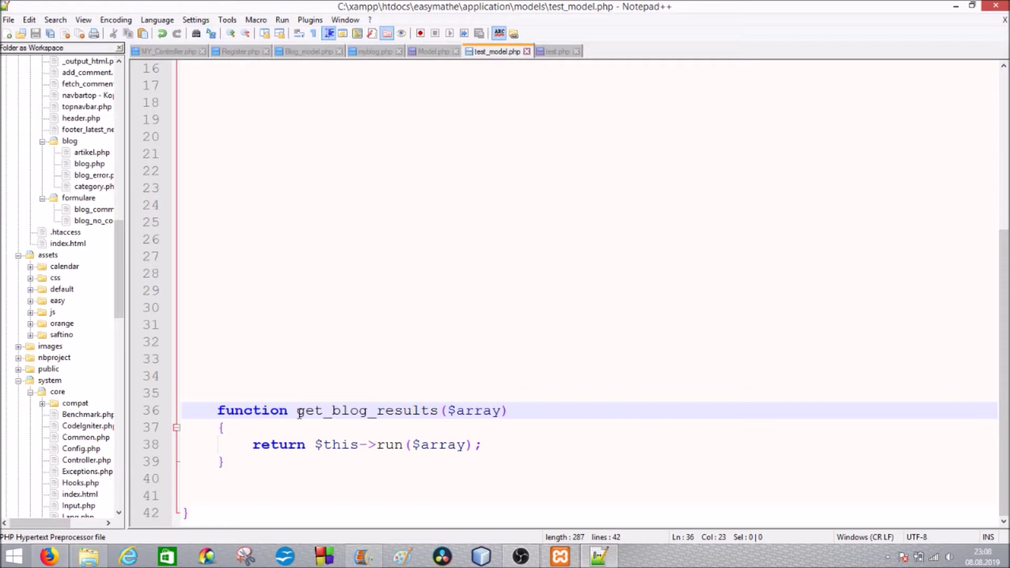
drag(299, 414, 439, 410)
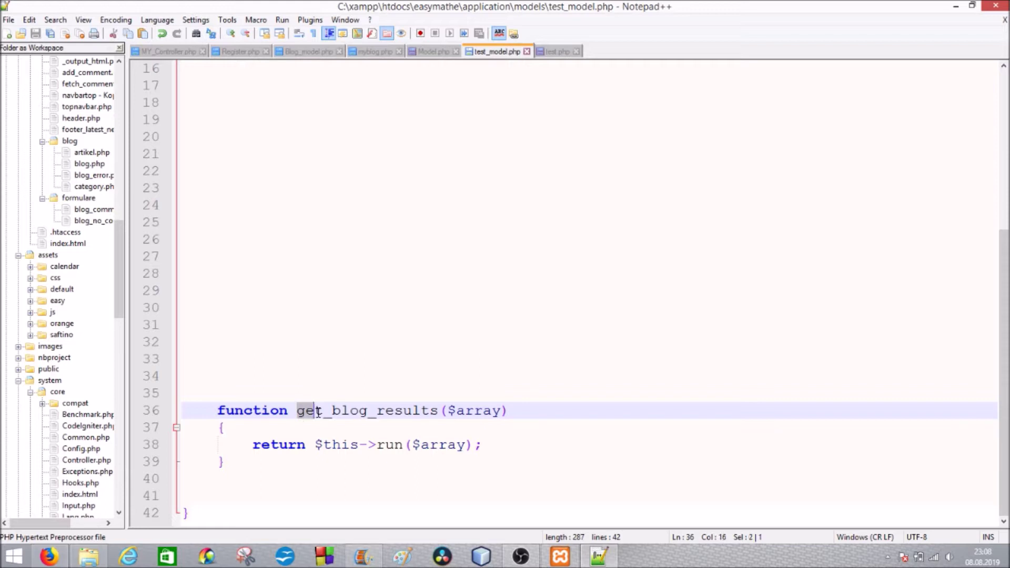
click(427, 411)
click(474, 409)
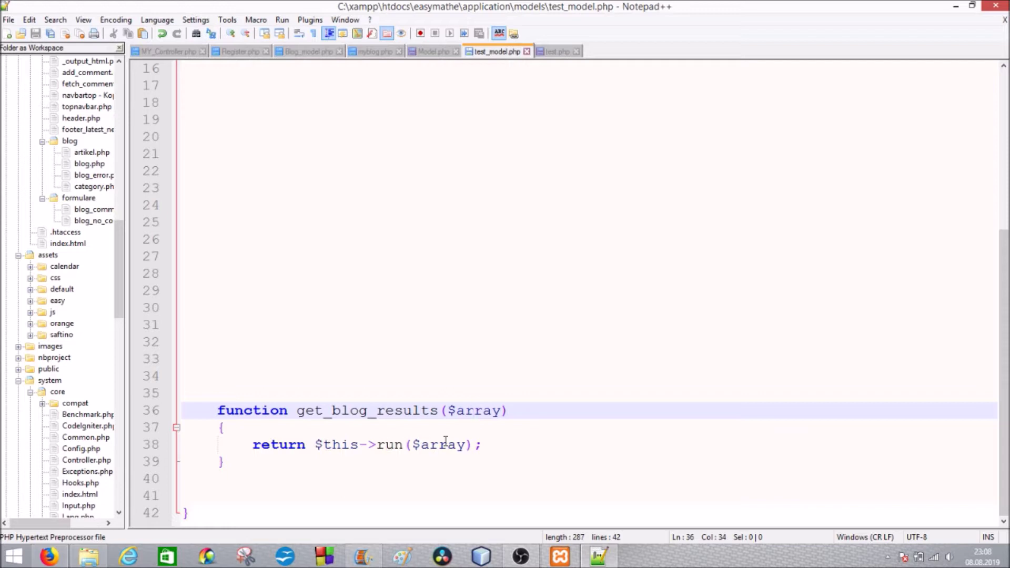
scroll(423, 214, up, 2)
scroll(423, 214, up, 3)
scroll(347, 208, down, 3)
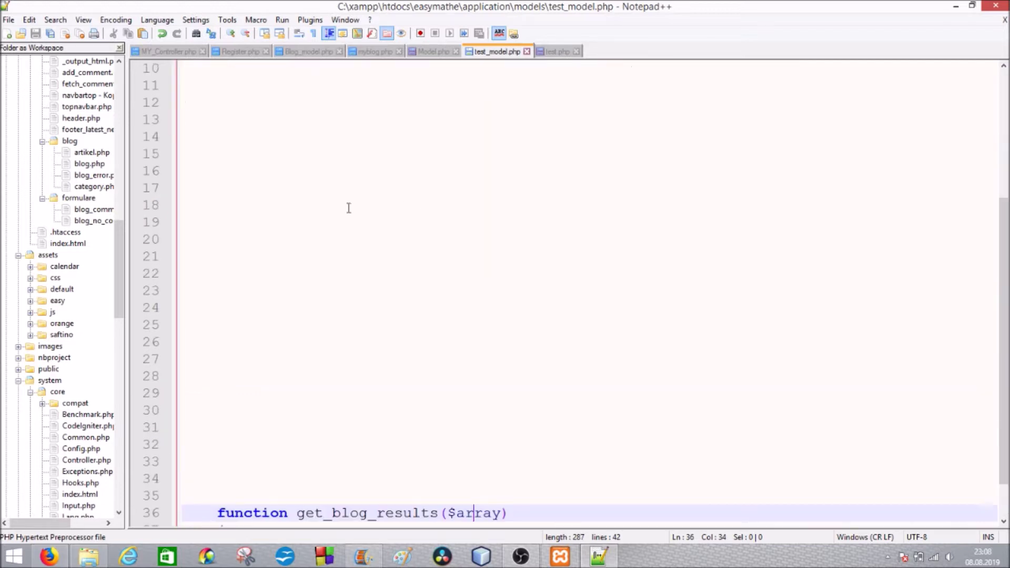
scroll(344, 210, down, 2)
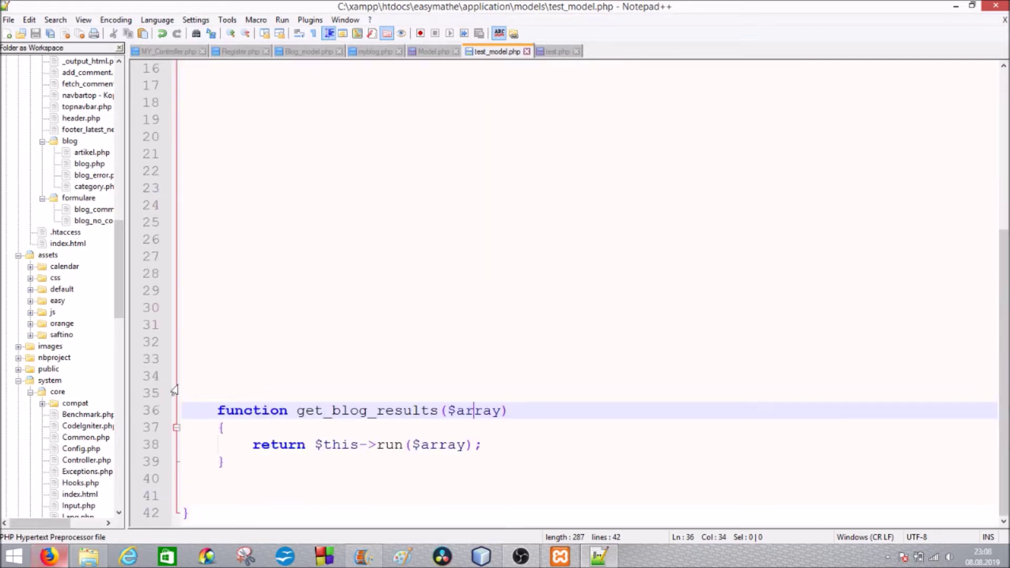
click(557, 51)
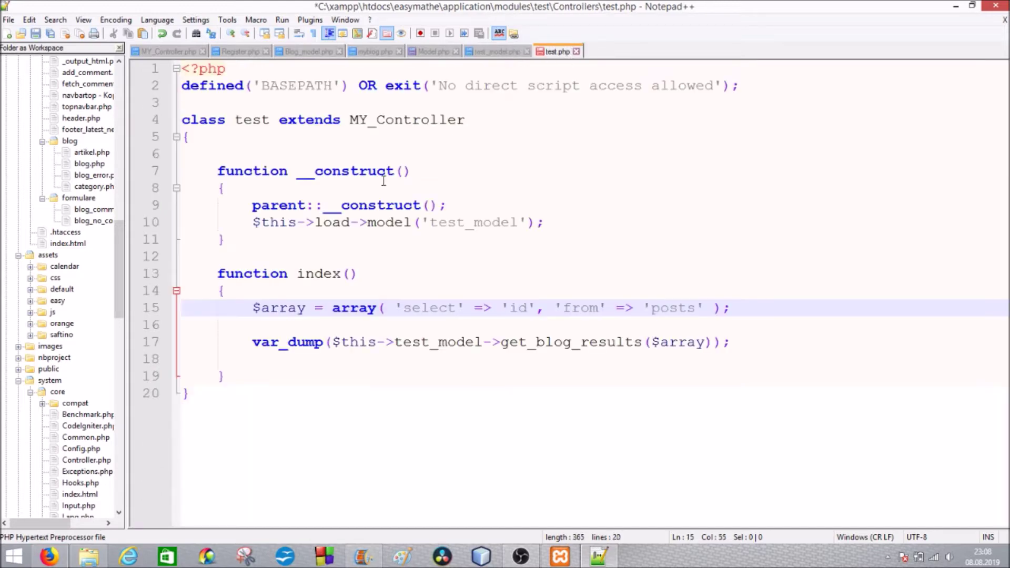
click(48, 557)
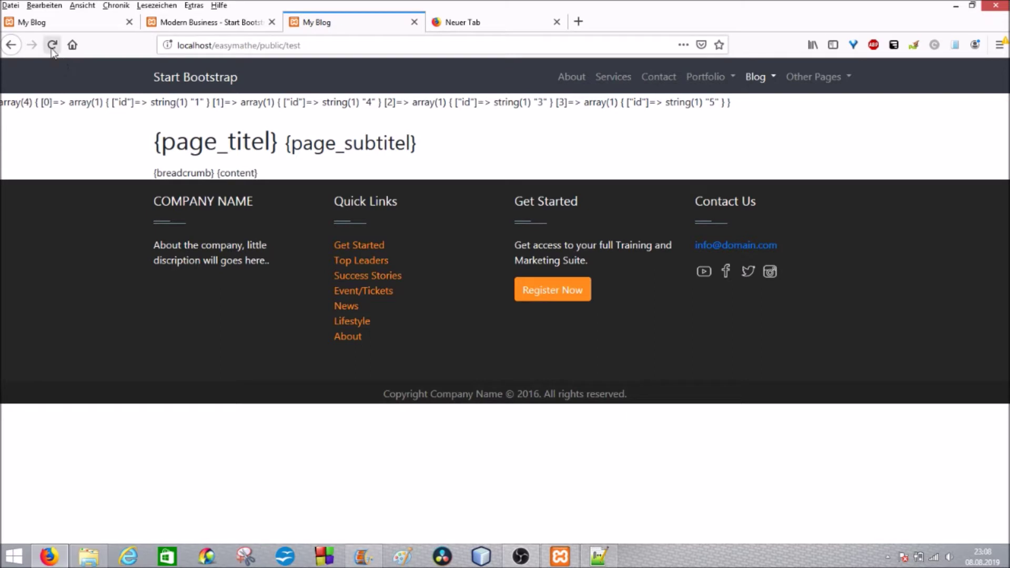
click(52, 44)
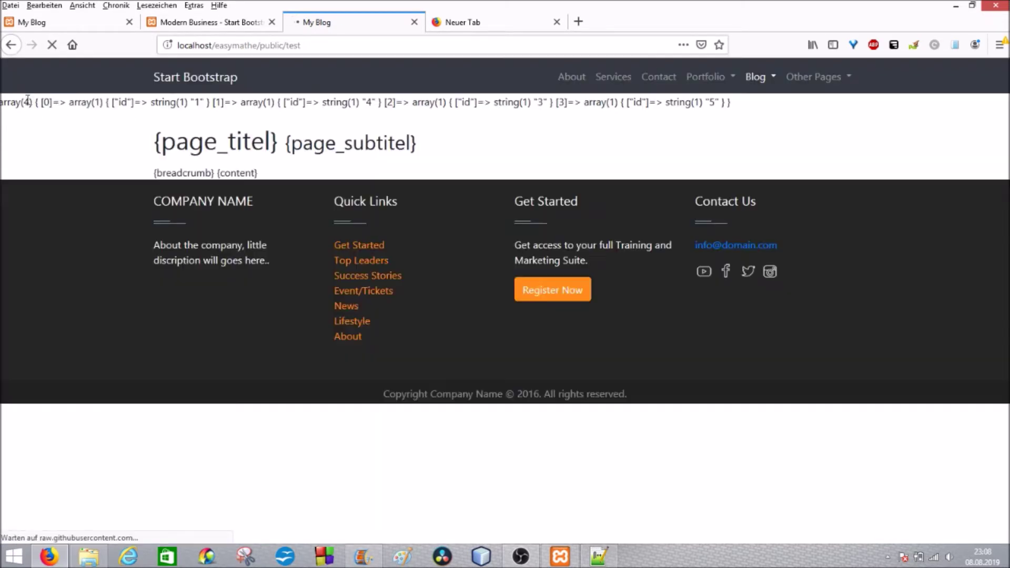
drag(6, 101, 747, 105)
click(747, 105)
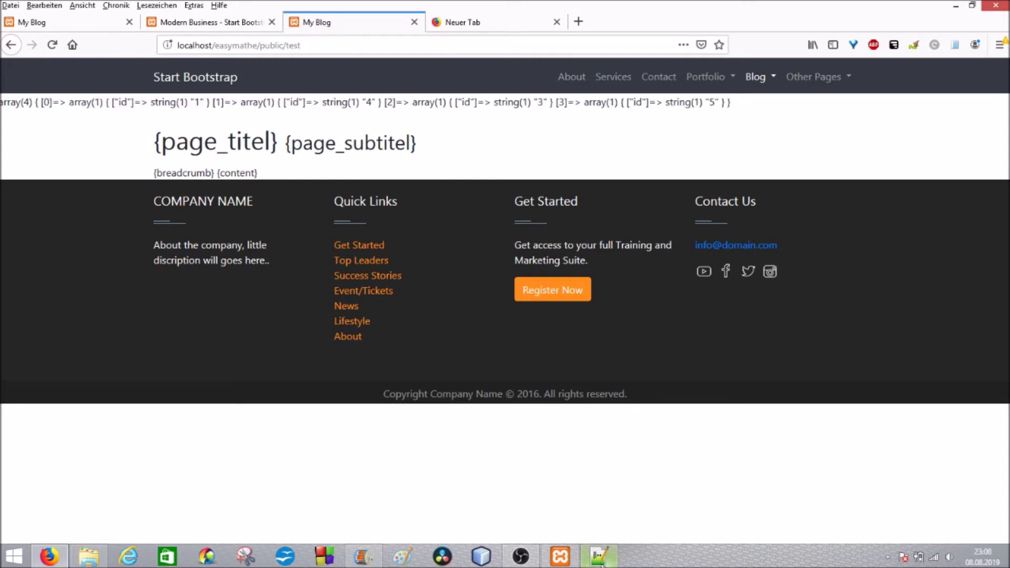
key(alt+Tab)
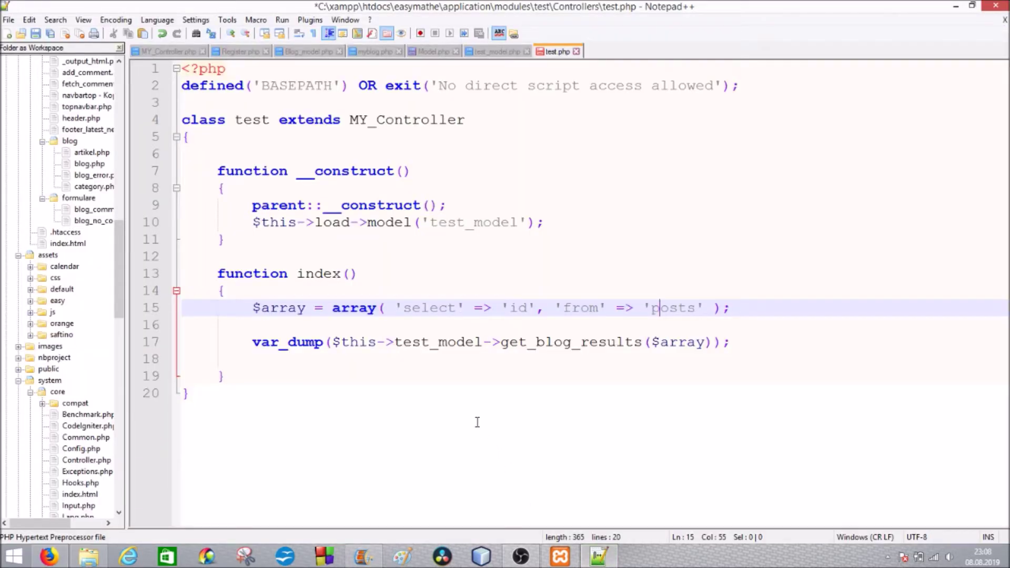
- Add an empty show_entrie() function after index() in test.php, with braces on separate lines
click(430, 379)
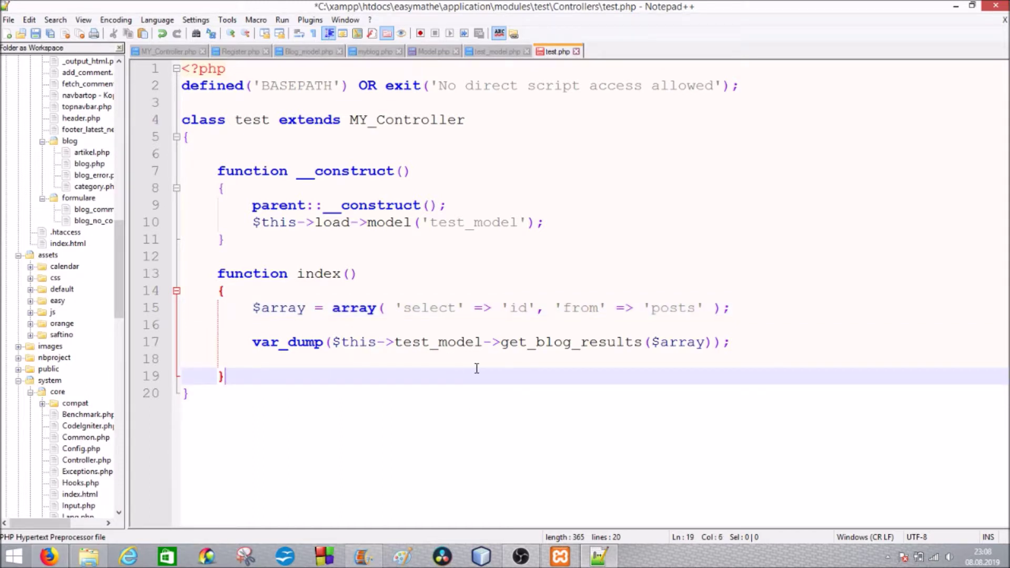
key(Return)
key(Return)
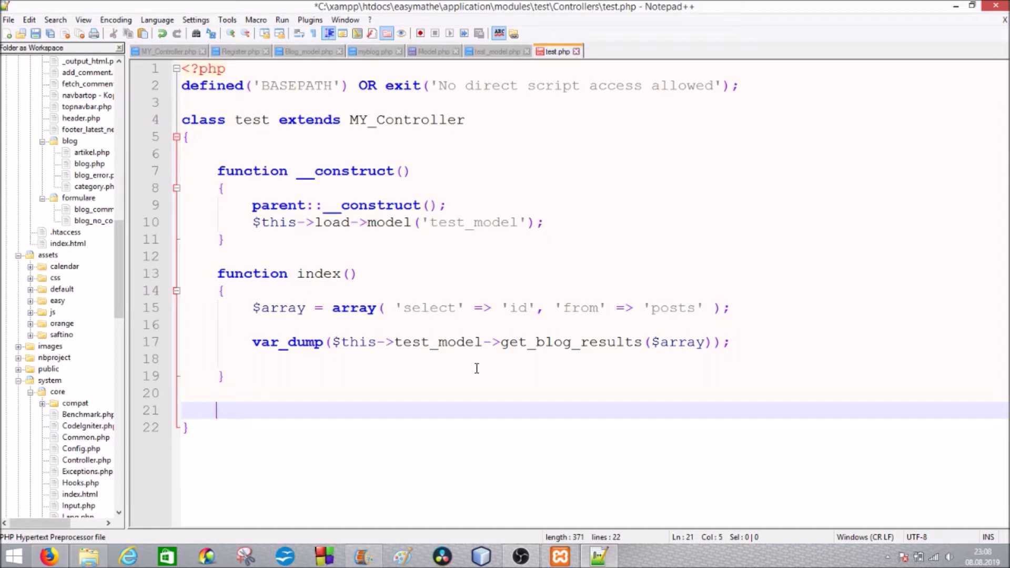
text(function )
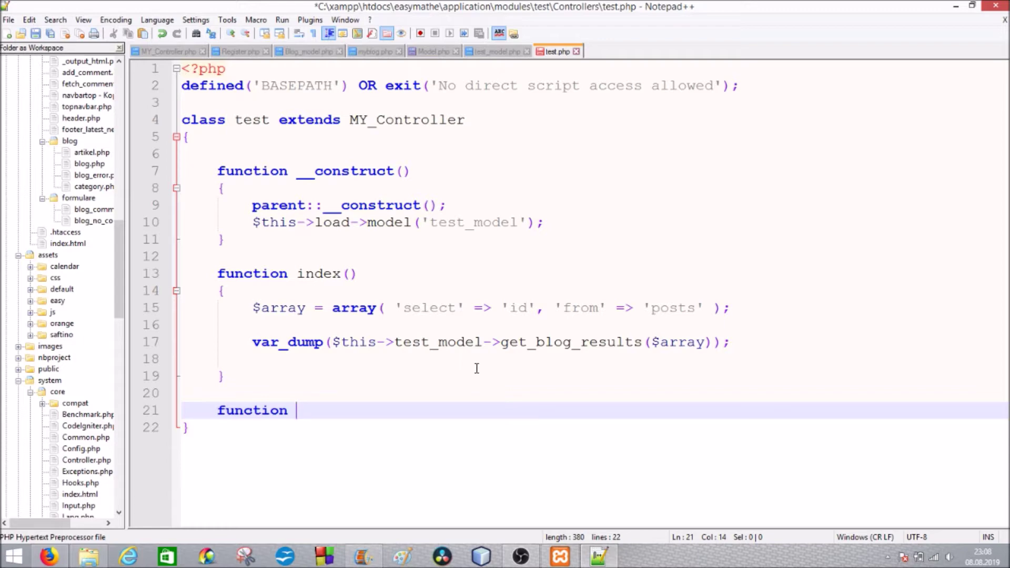
text(show_)
text(entrie())
key(Return)
text({)
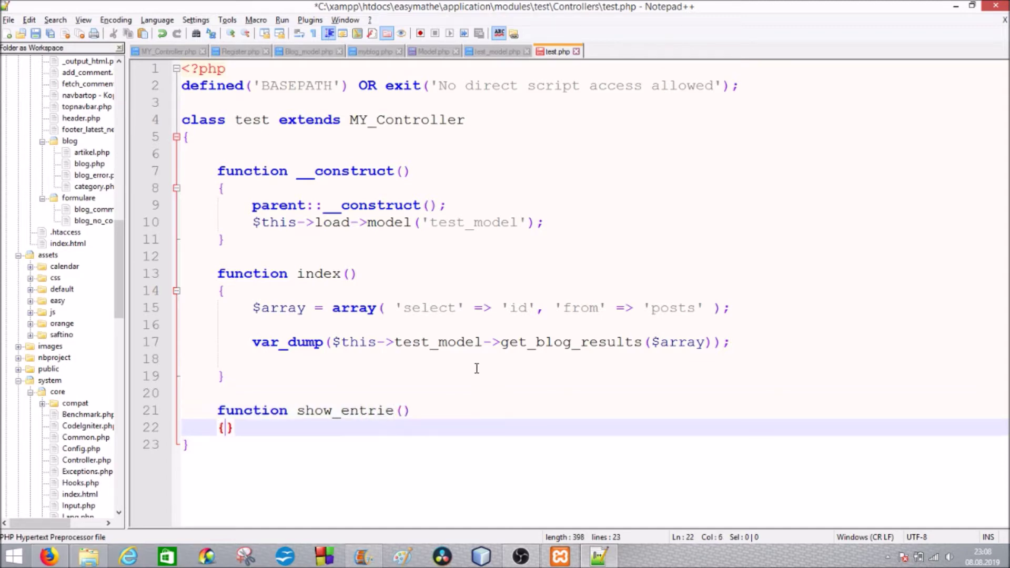
key(Return)
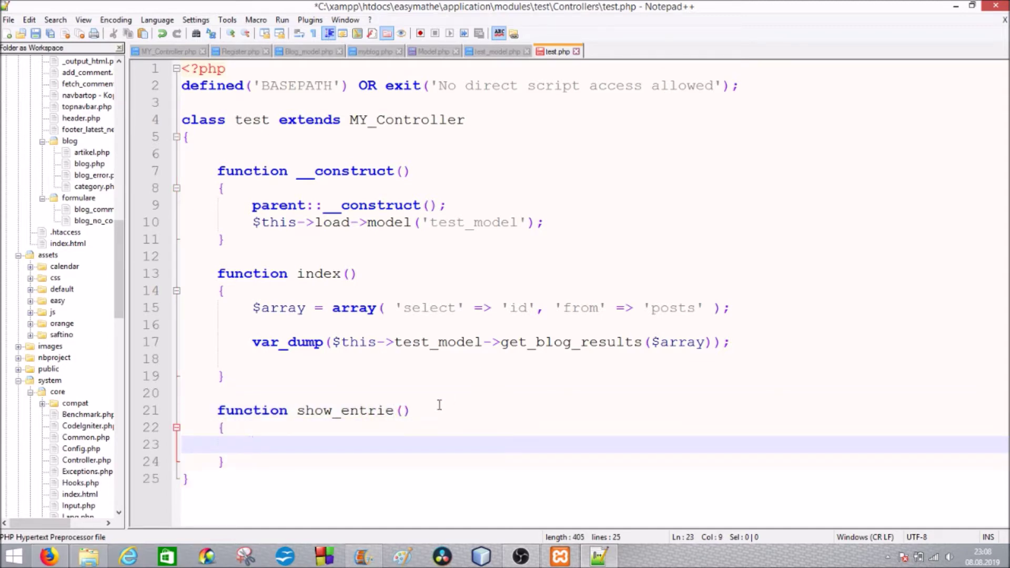
click(498, 52)
scroll(329, 222, up, 4)
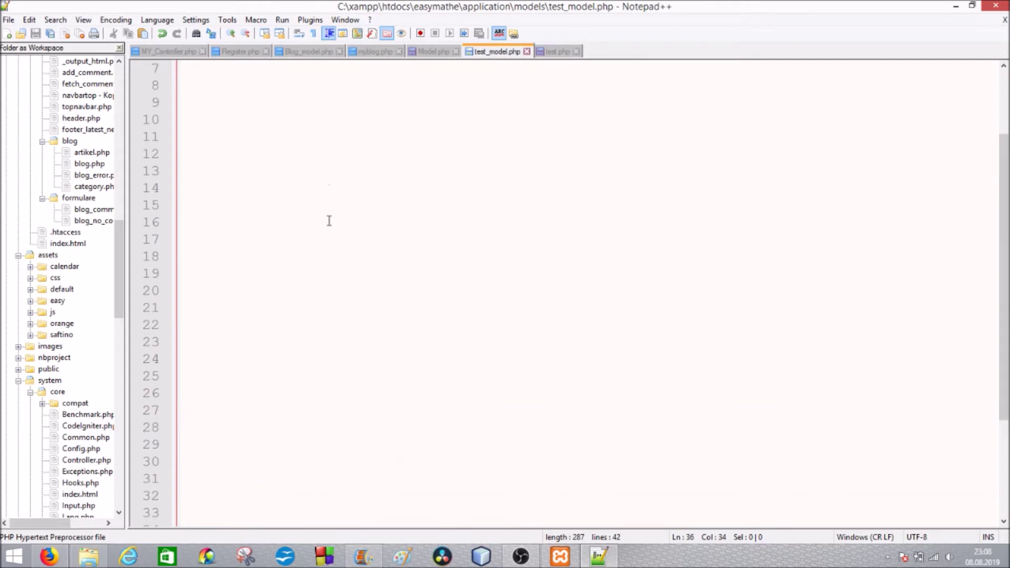
scroll(327, 224, up, 1)
- Write the get_article function header and an indented body line in test_model.php
click(283, 195)
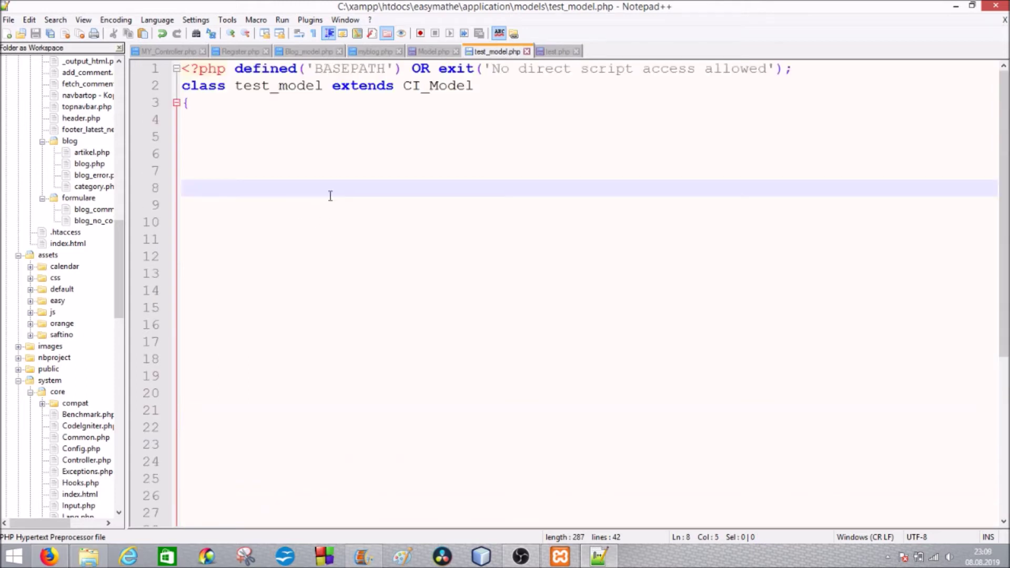
text(function )
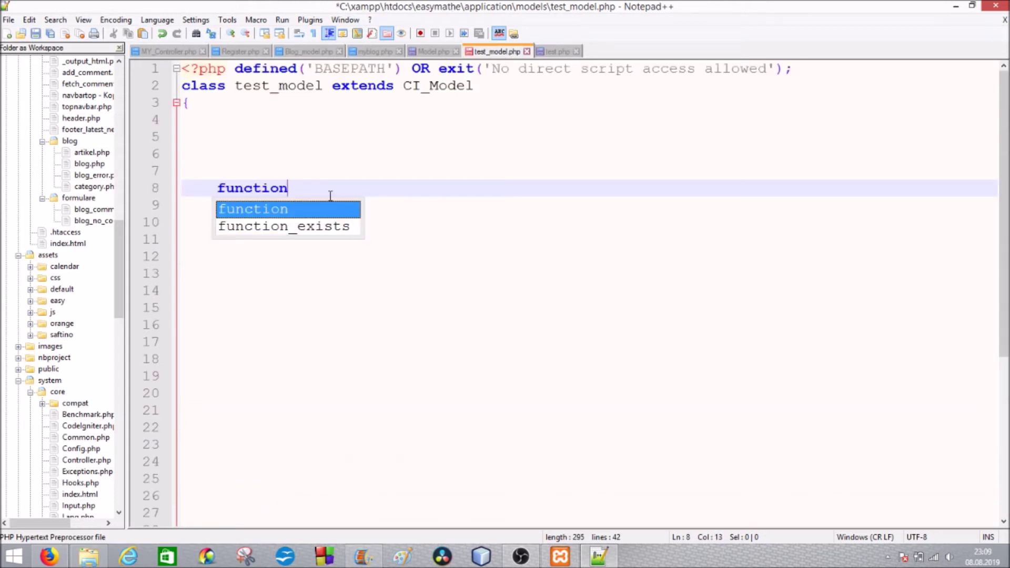
text(get_)
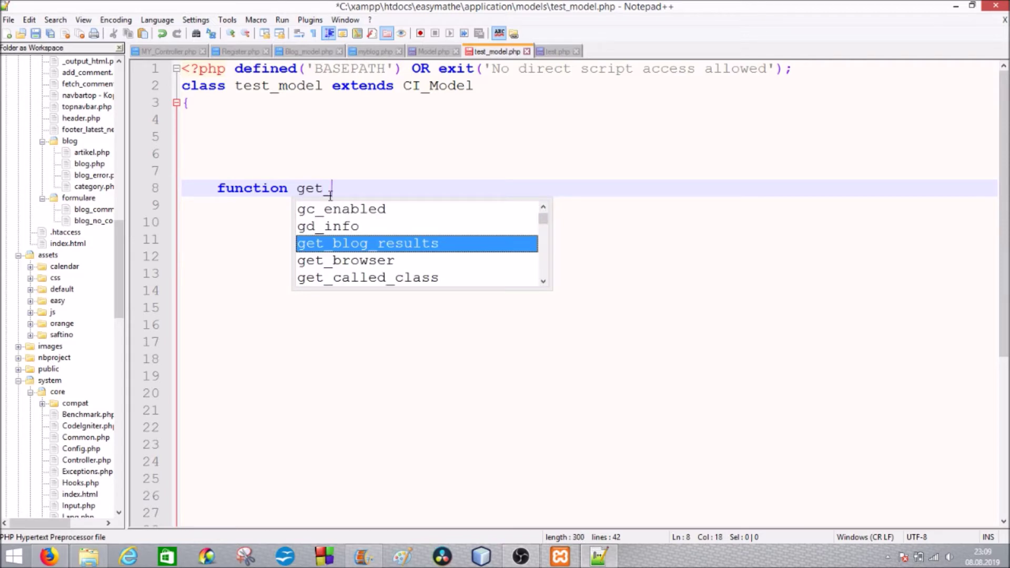
text(entries)
key(BackSpace)
key(BackSpace)
key(BackSpace)
key(BackSpace)
key(BackSpace)
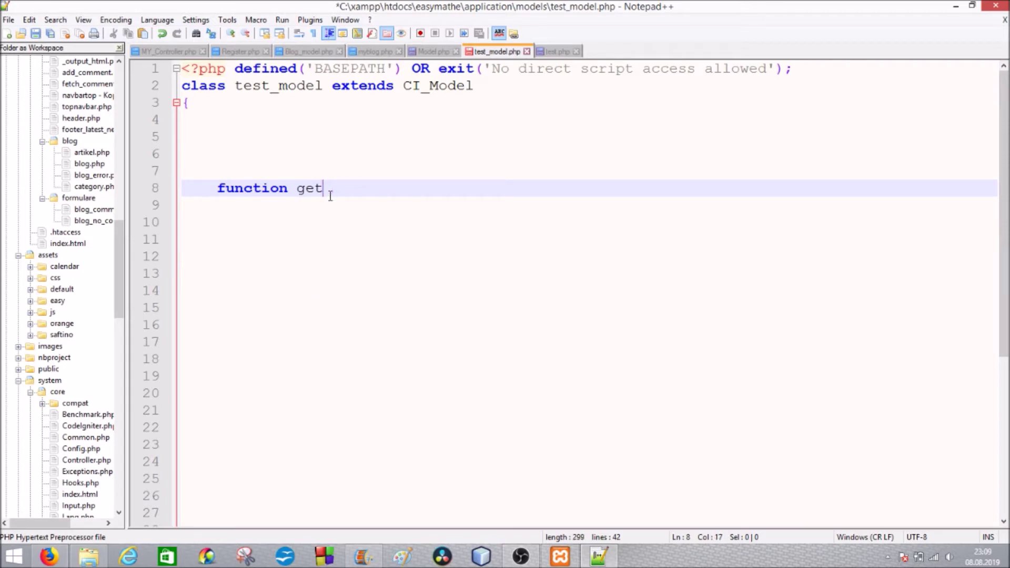
text(_ari)
text(icle)
text(())
key(Return)
text({)
key(Return)
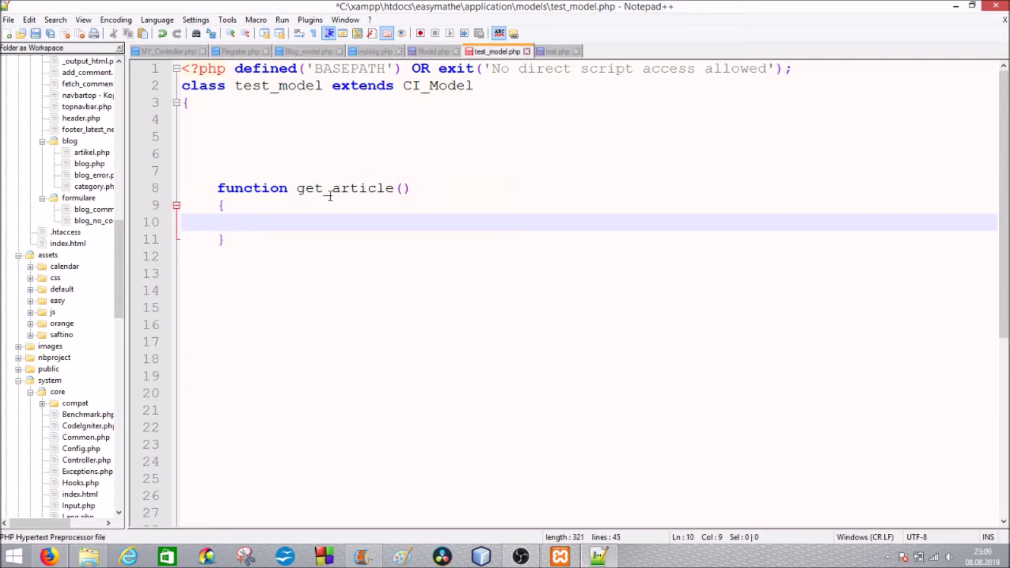
text(select...fro)
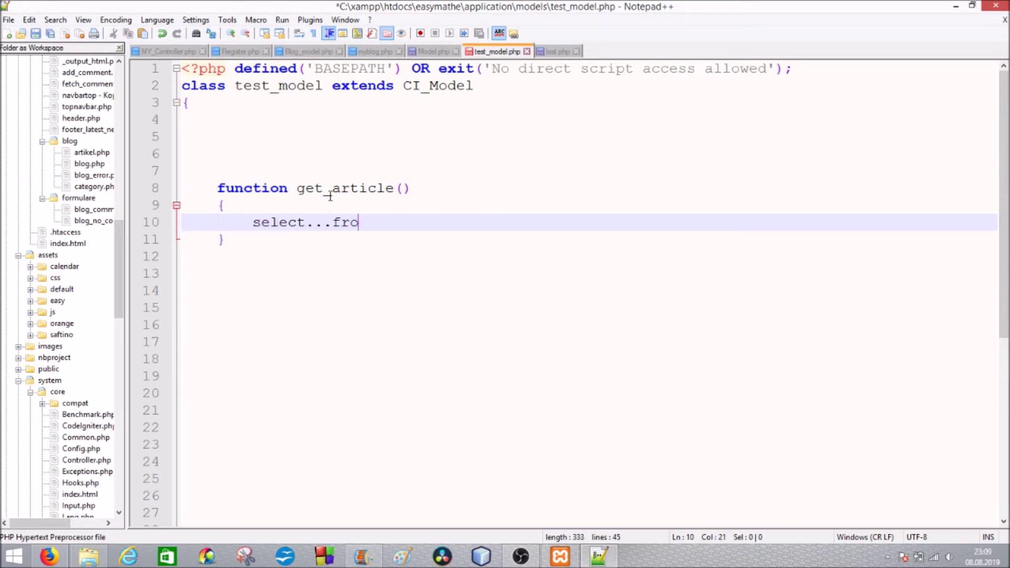
text(m...where...)
- Replace get_article's placeholder with get_blog_results' return $this->run($array), adding the $array parameter
drag(253, 222, 465, 222)
scroll(473, 264, down, 6)
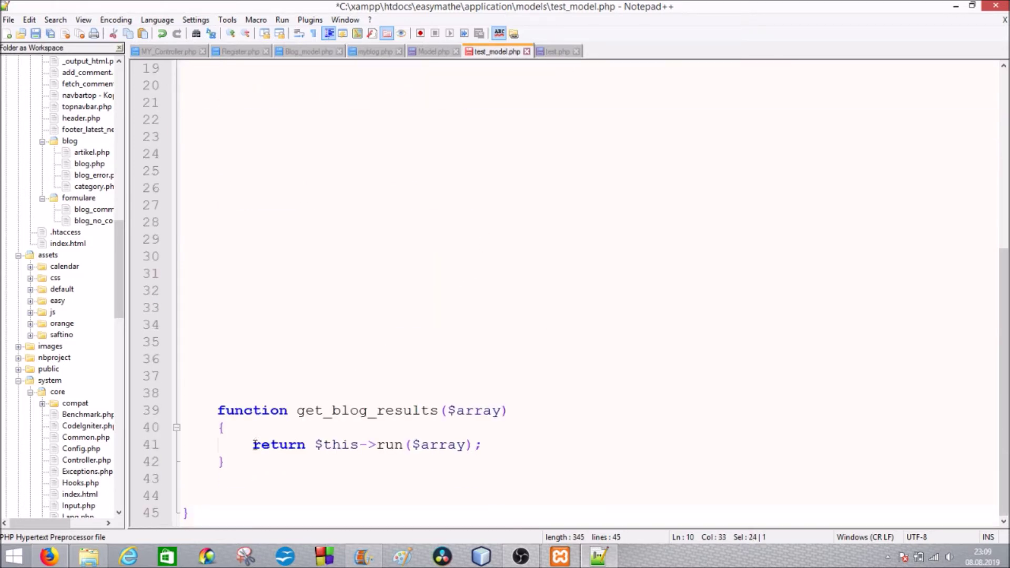
drag(253, 445, 486, 442)
key(ctrl+c)
scroll(418, 406, up, 5)
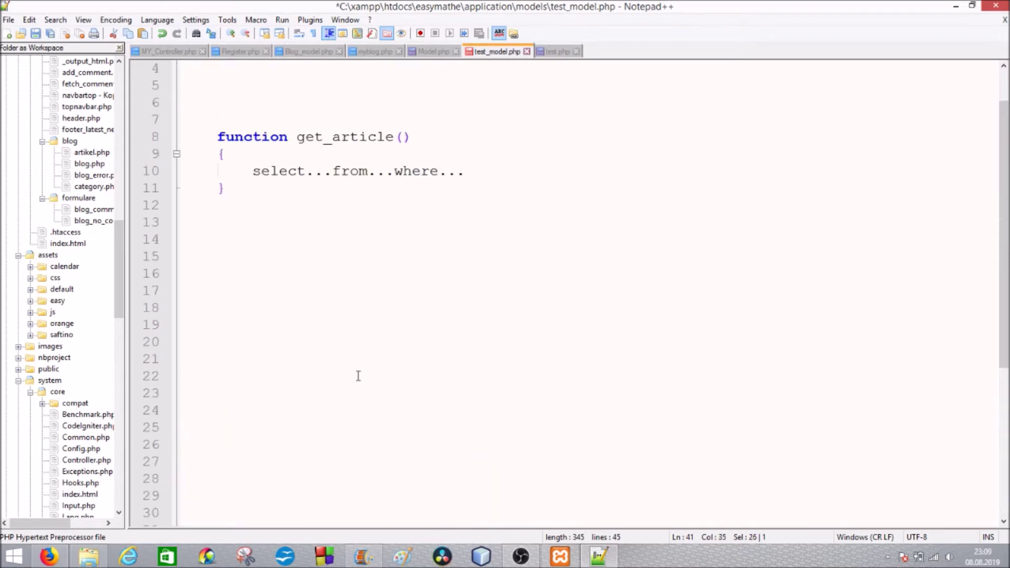
scroll(300, 292, up, 1)
drag(255, 222, 465, 221)
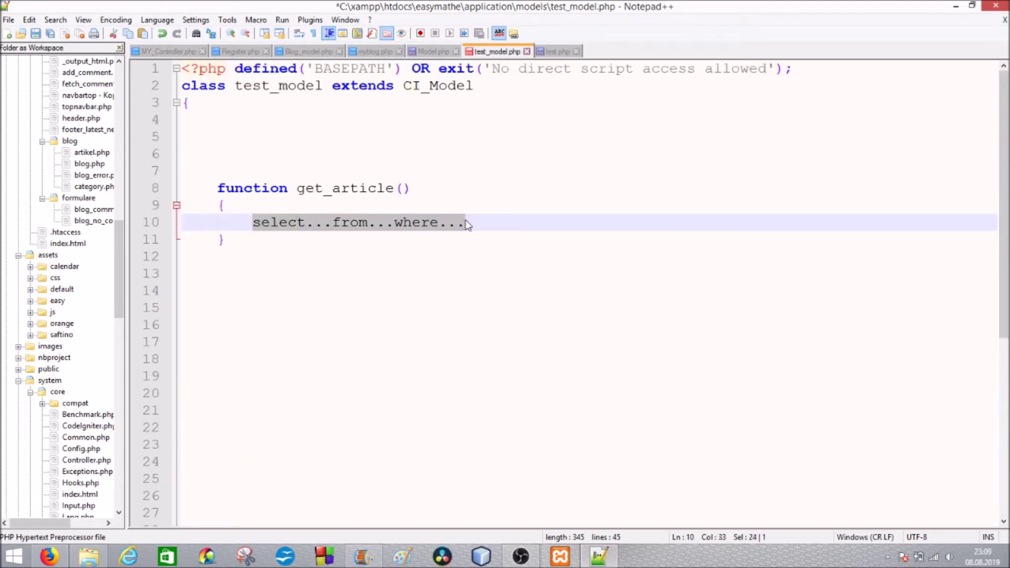
key(ctrl+v)
double_click(444, 222)
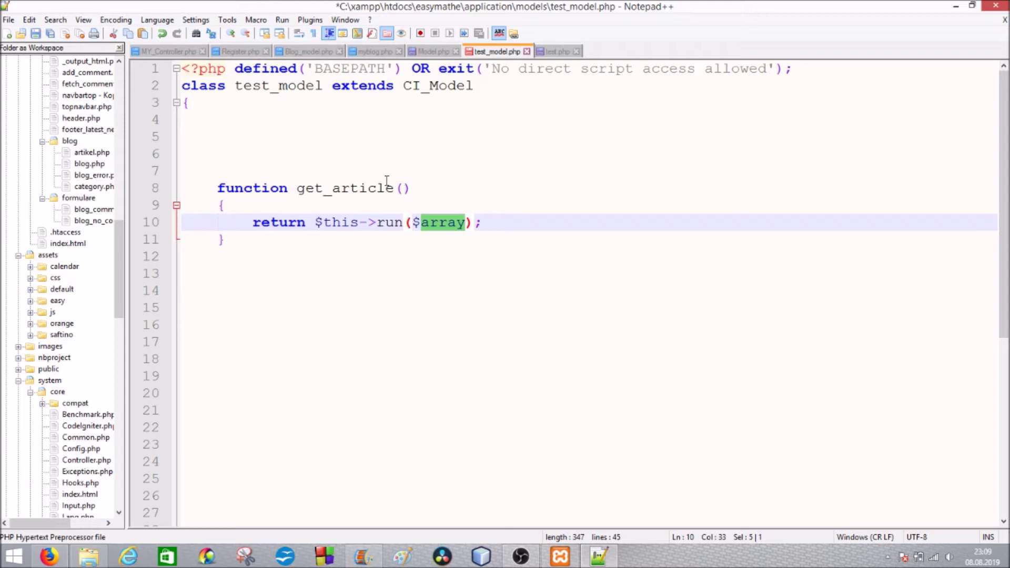
click(402, 189)
text($a)
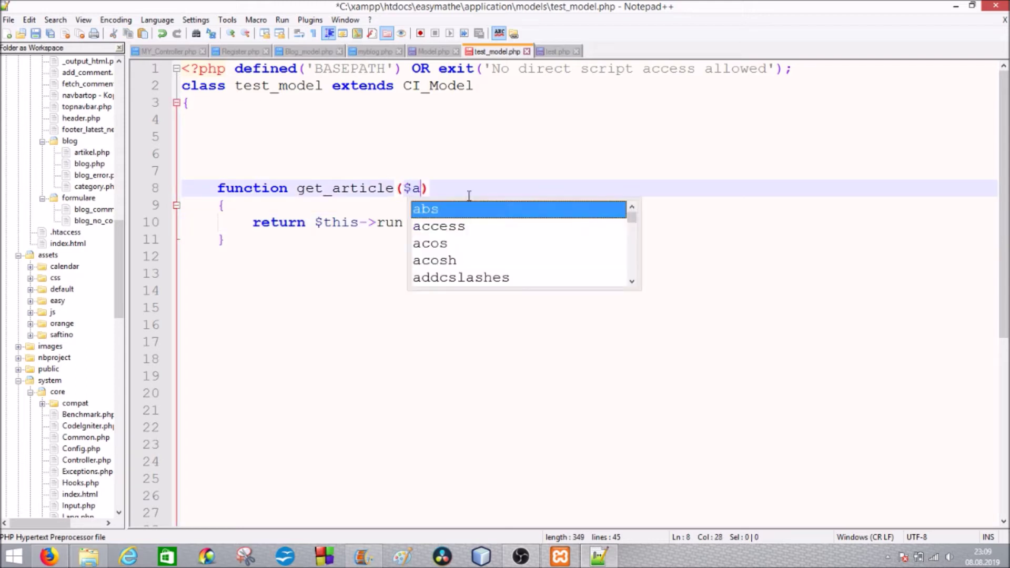
text(r)
key(Return)
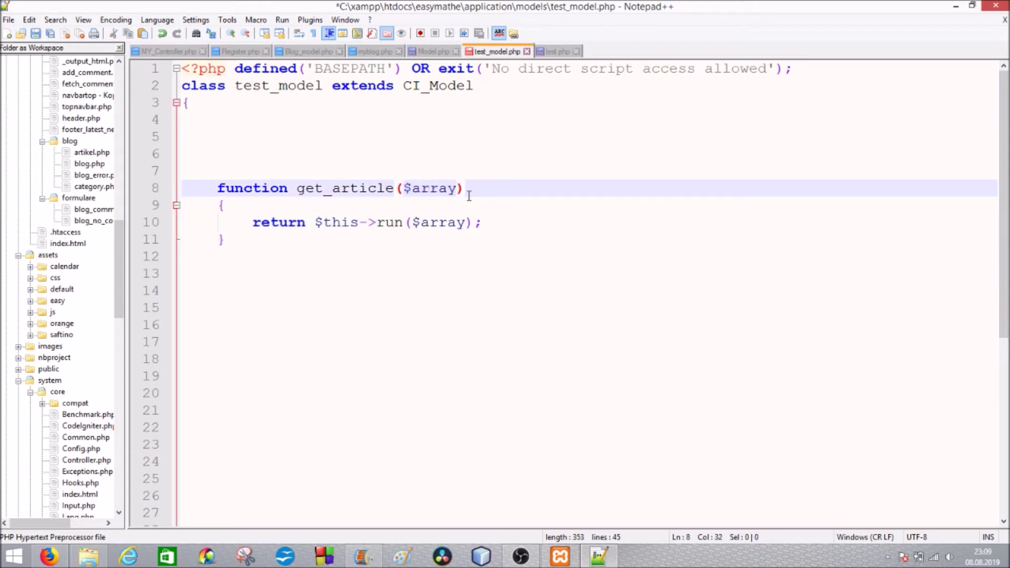
- In test.php's show_entrie(), add a placeholder select $array line
click(555, 52)
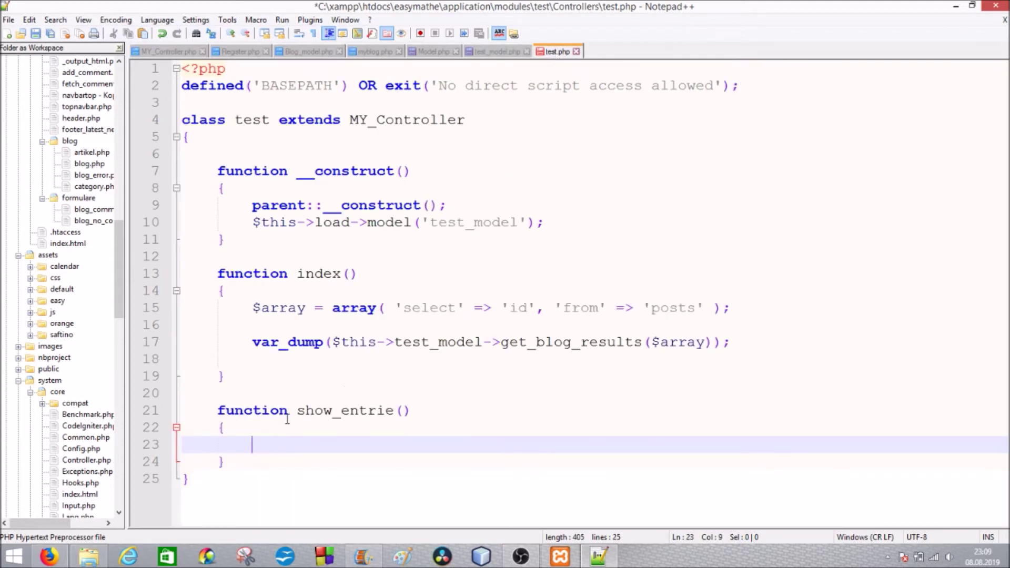
text($ar)
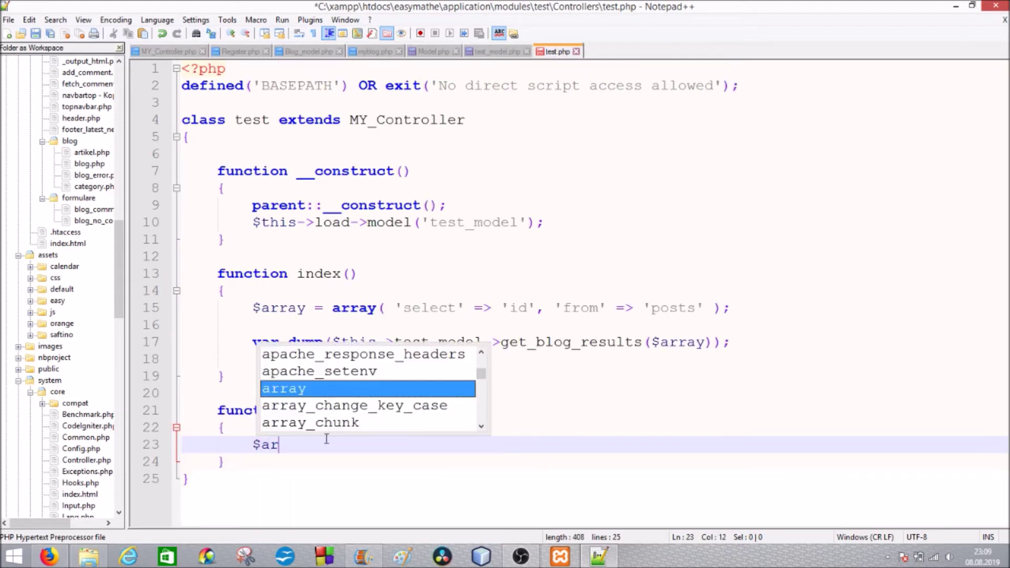
text(ray = arra)
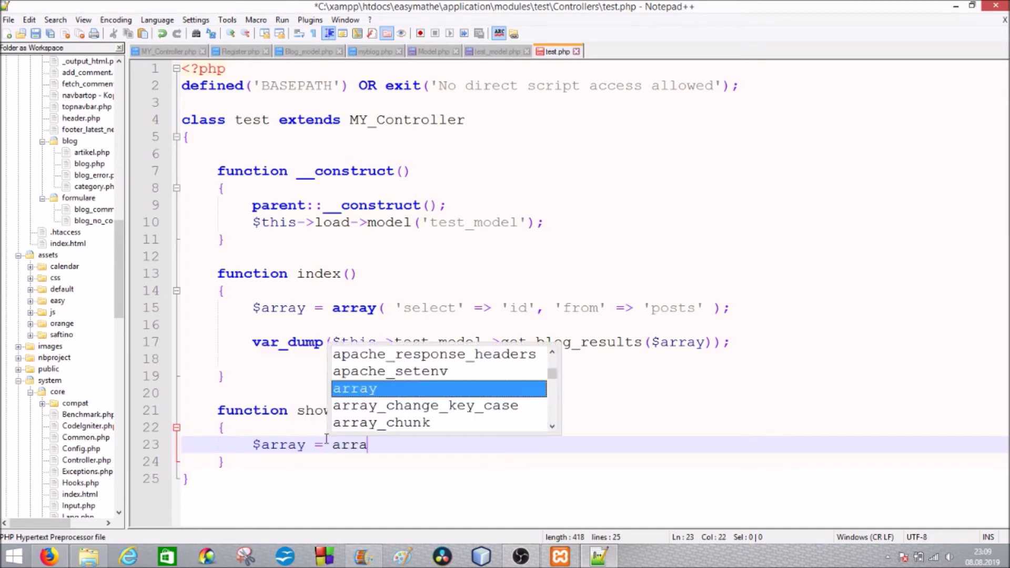
text(y();)
key(Left)
key(Left)
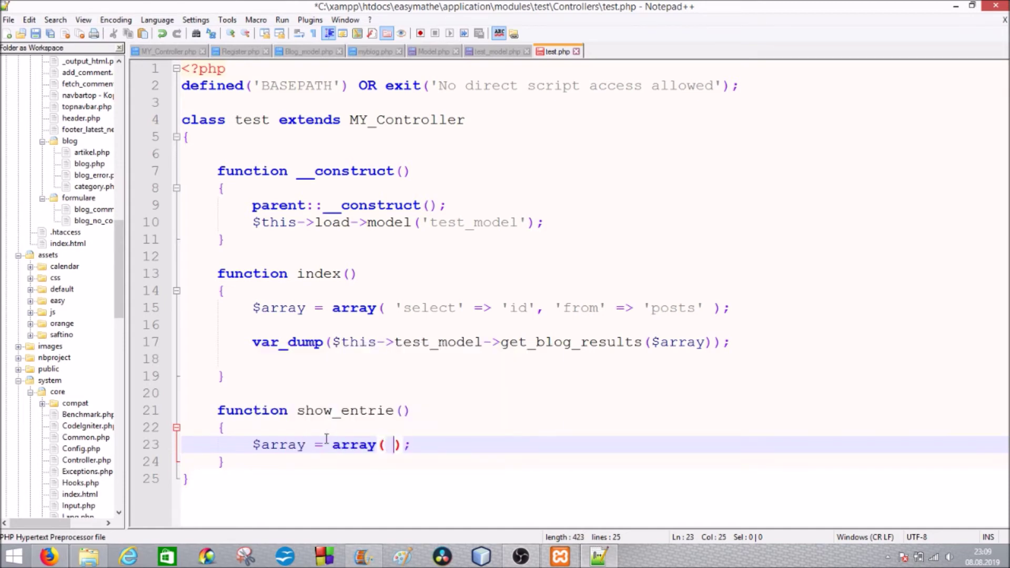
text('select' =)
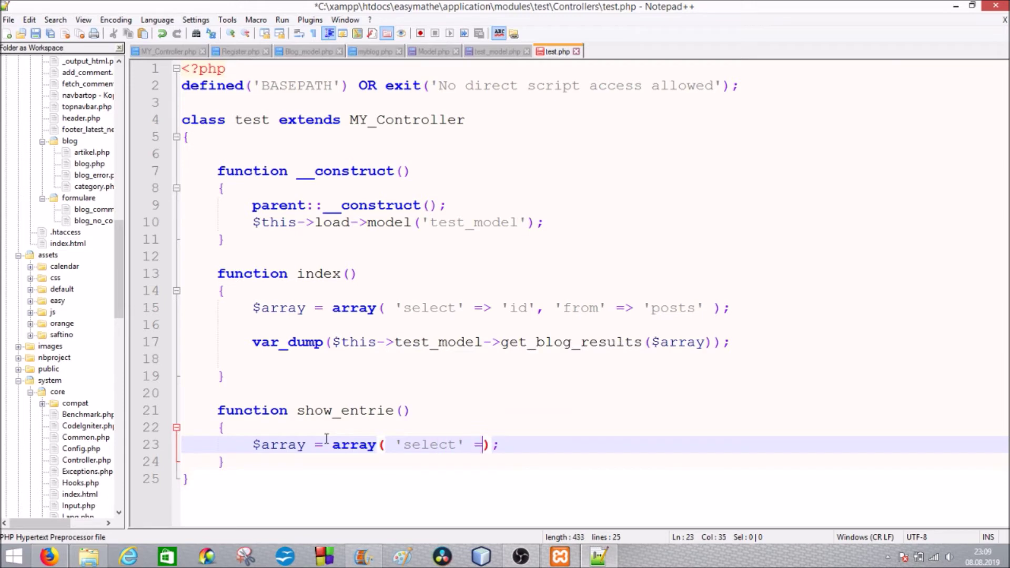
text(> ...)
key(End)
key(Return)
key(Return)
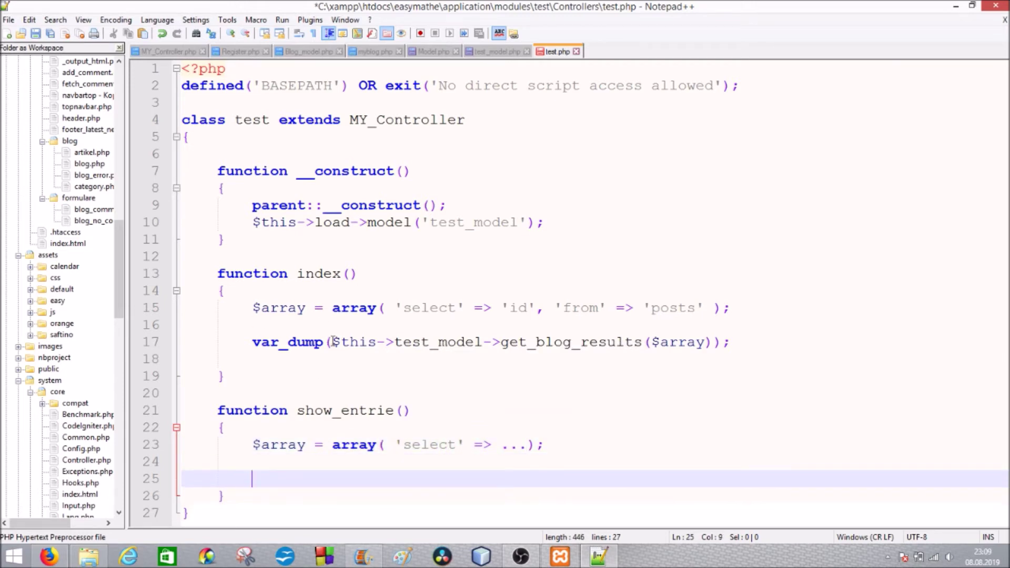
- Copy the model call into show_entrie and rename it to $this->test_model->get_article($array)
drag(332, 342, 714, 342)
key(ctrl+c)
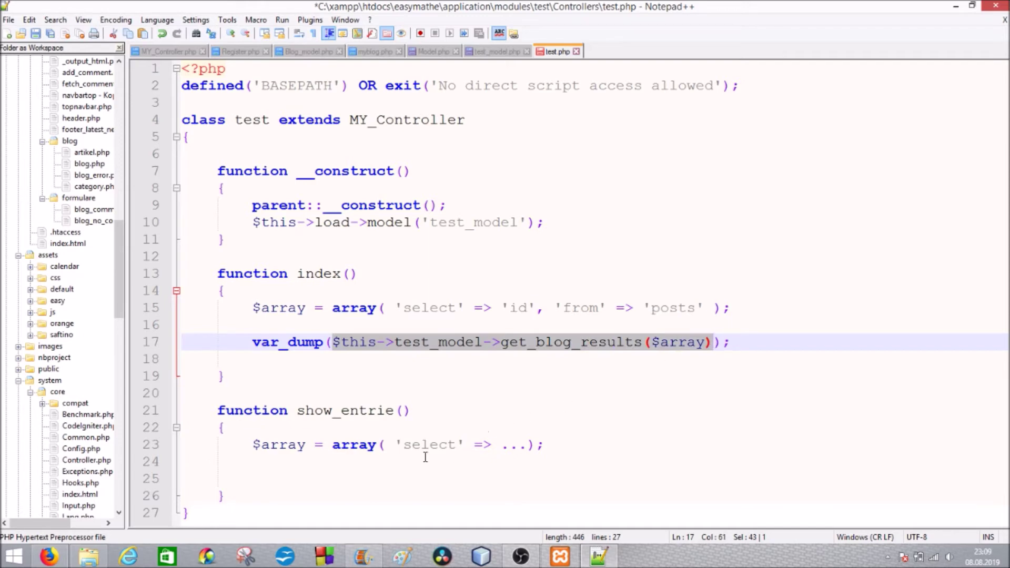
click(379, 480)
key(ctrl+v)
double_click(509, 480)
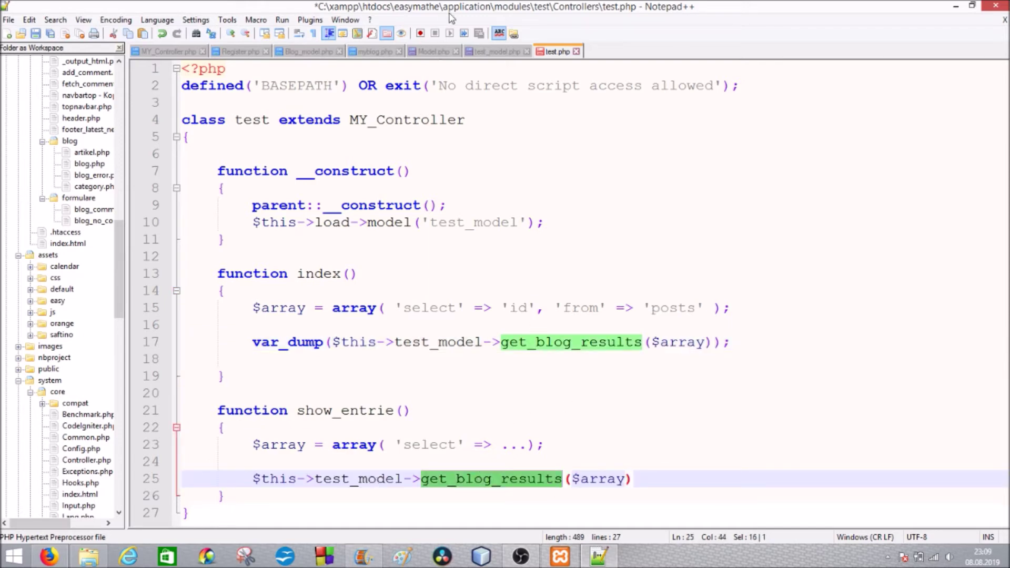
click(489, 52)
click(556, 51)
text(get_)
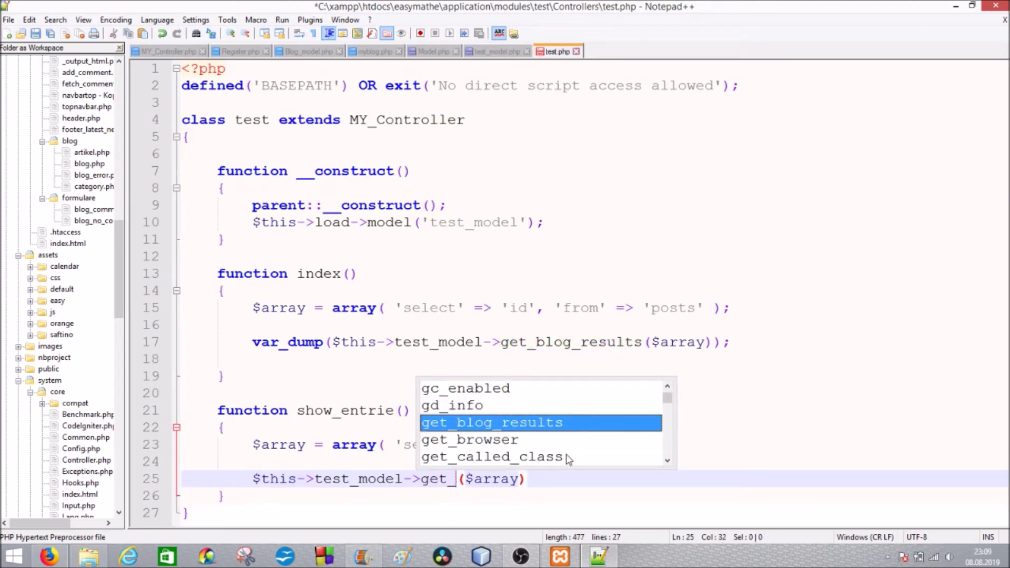
text(article)
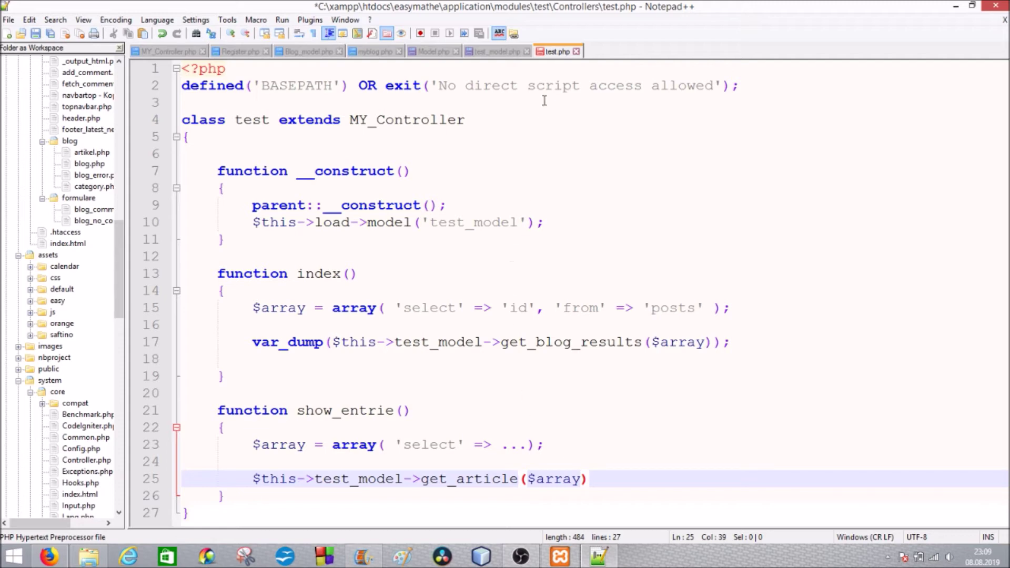
click(498, 52)
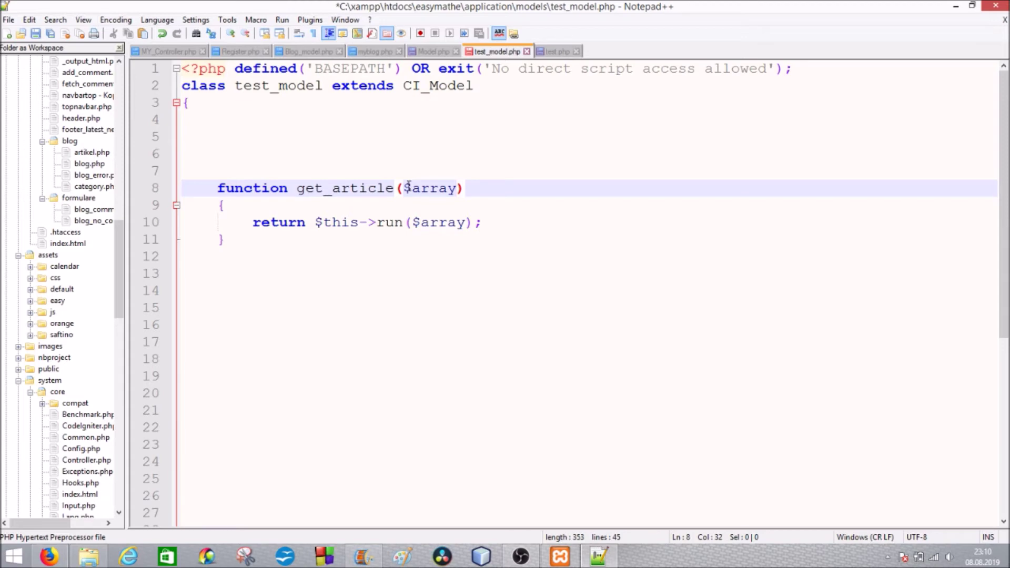
- Add a complicated_query() function containing $this->db->select(); on line 15 of test_model.php
click(257, 303)
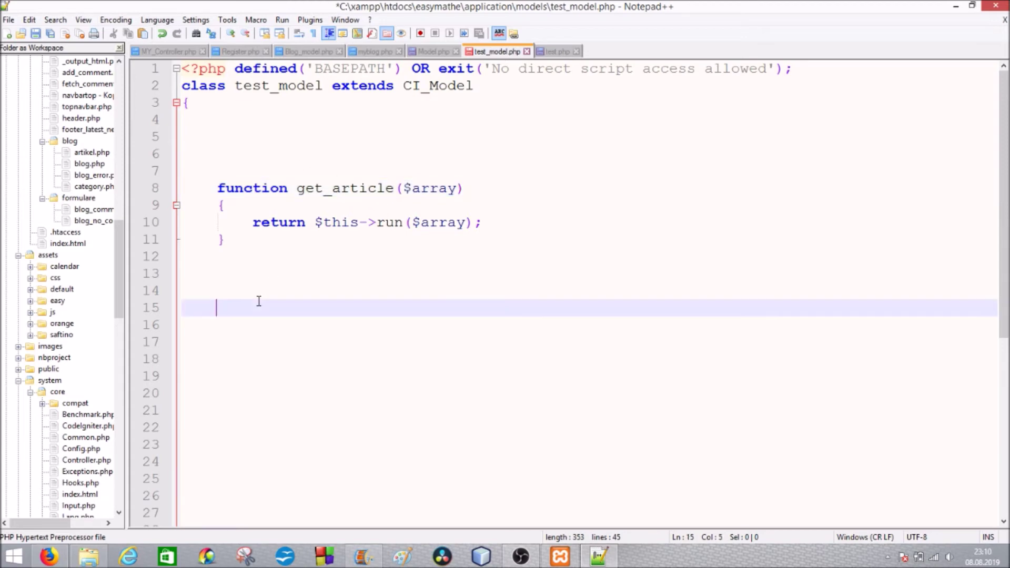
text(function )
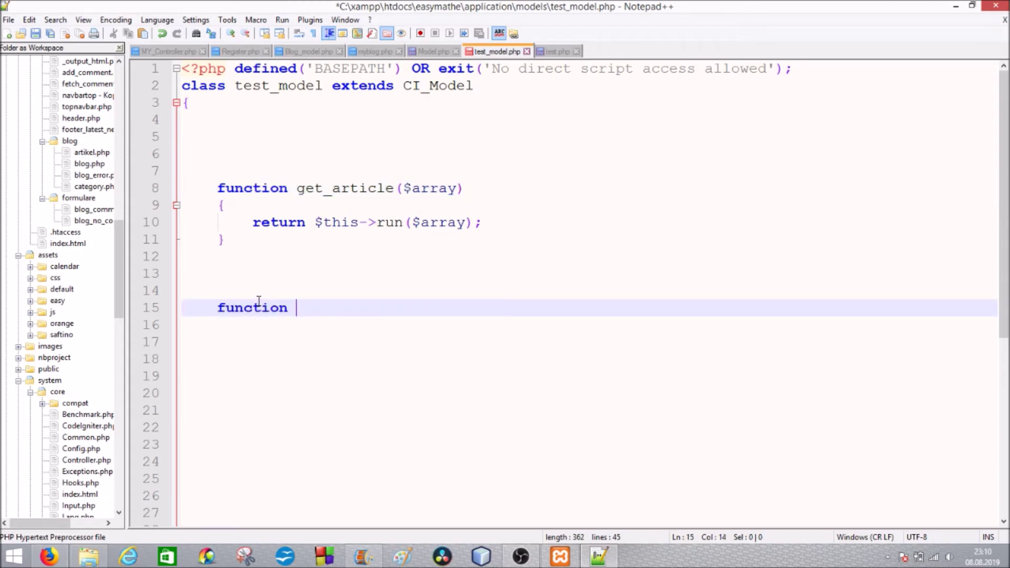
text(com)
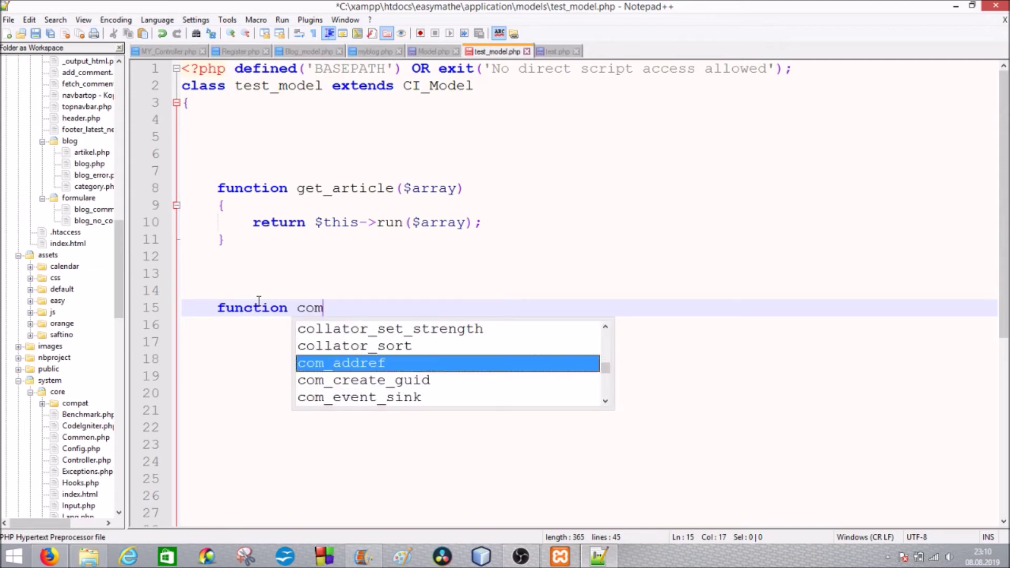
text(plicated)
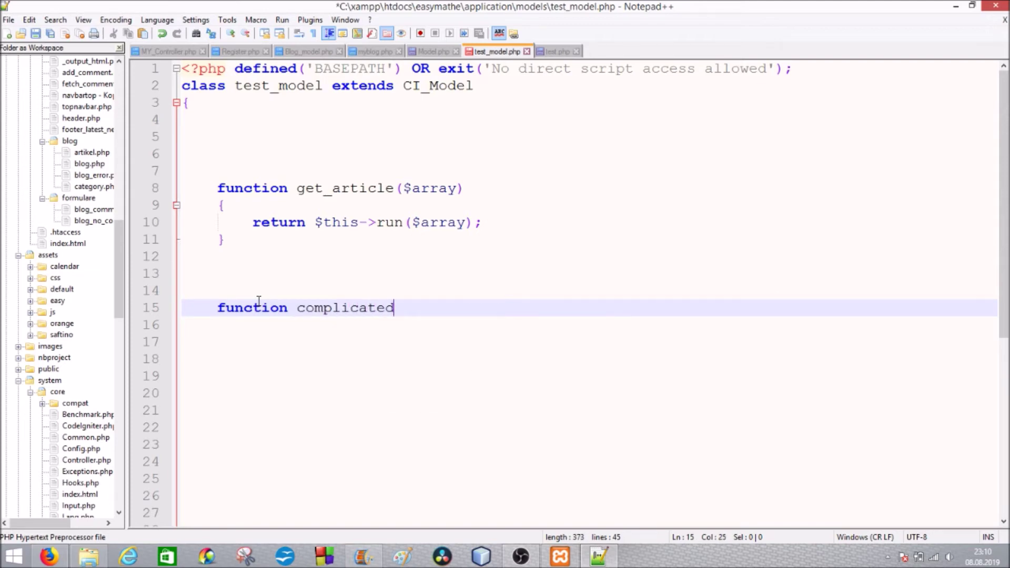
text(_query())
key(Return)
text({)
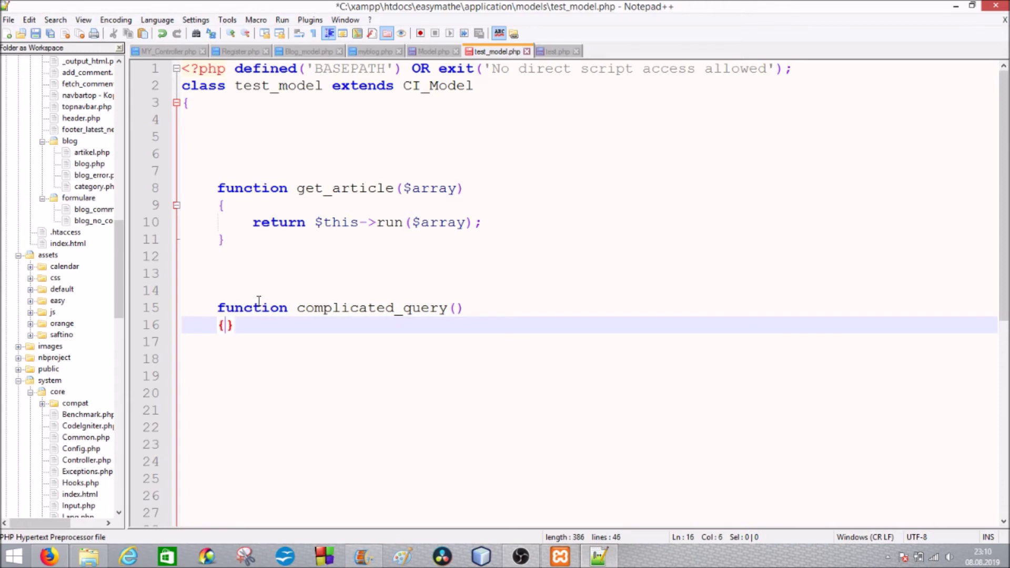
key(Return)
text($this)
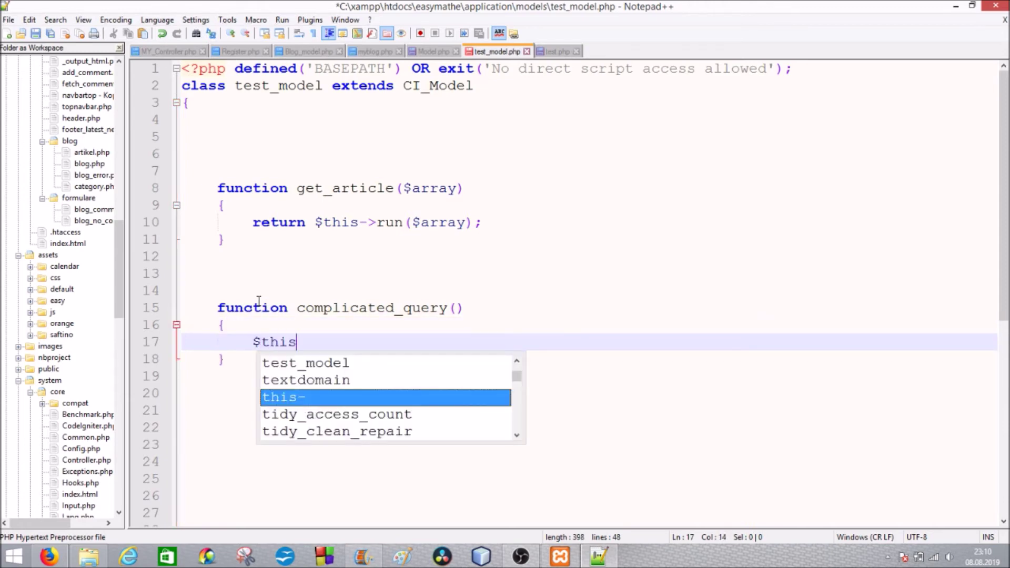
text(->db->s)
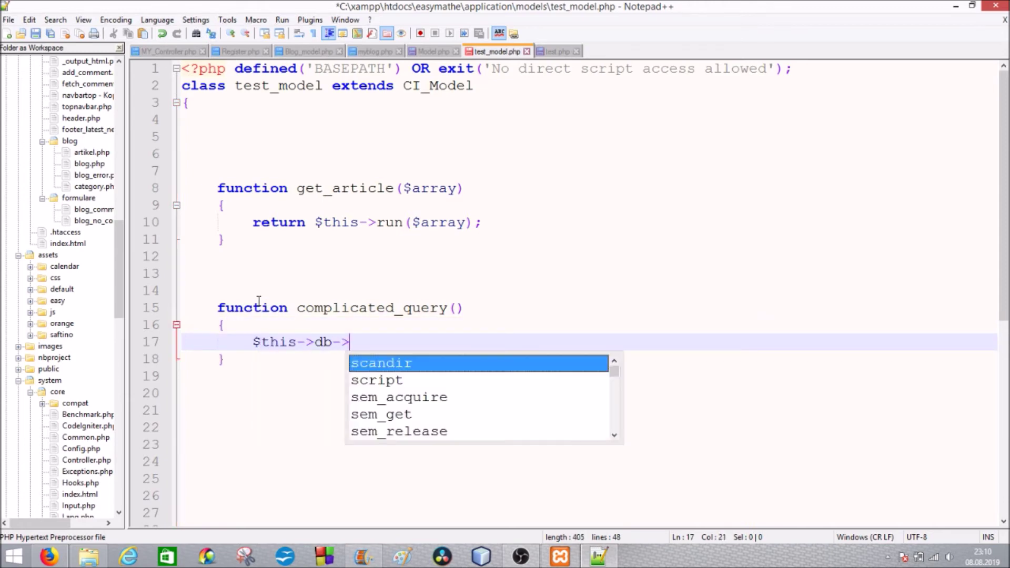
text(elect();)
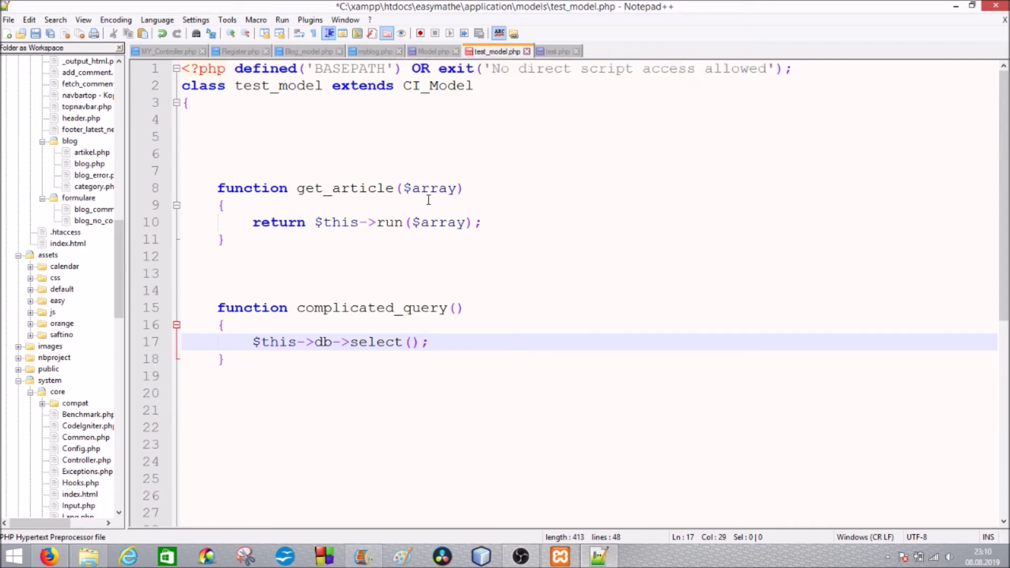
click(425, 53)
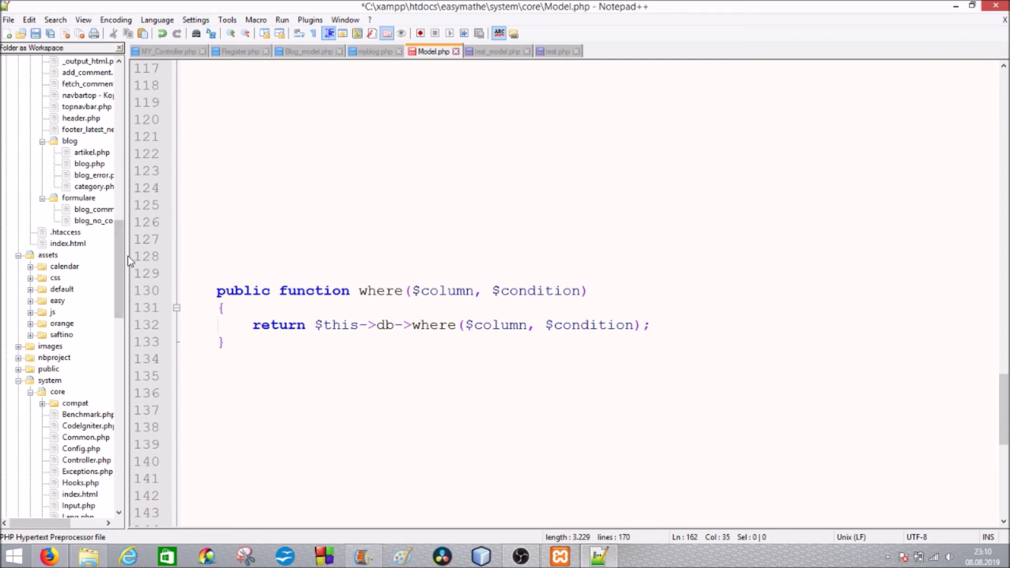
drag(125, 260, 123, 204)
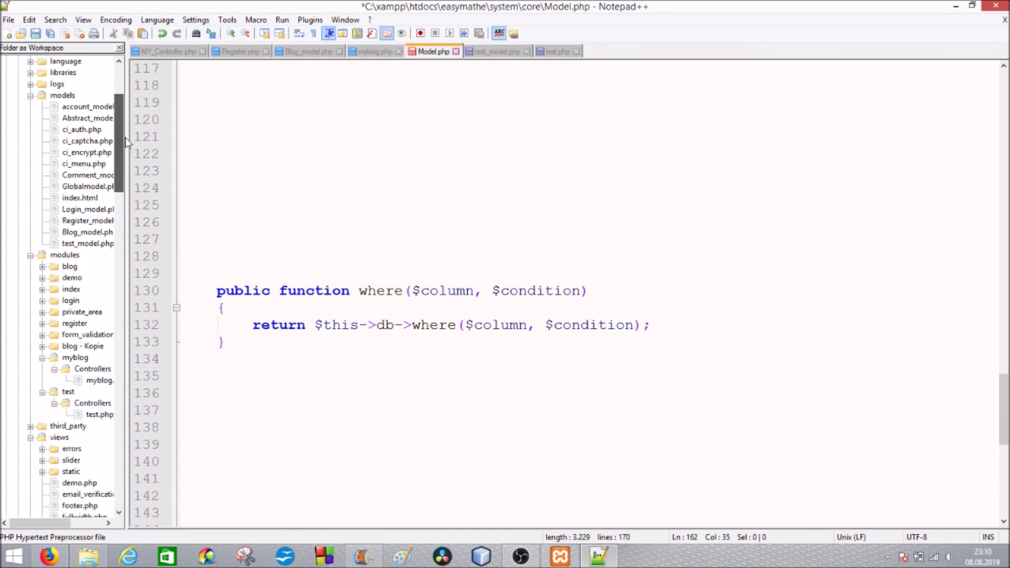
drag(125, 203, 125, 149)
click(102, 314)
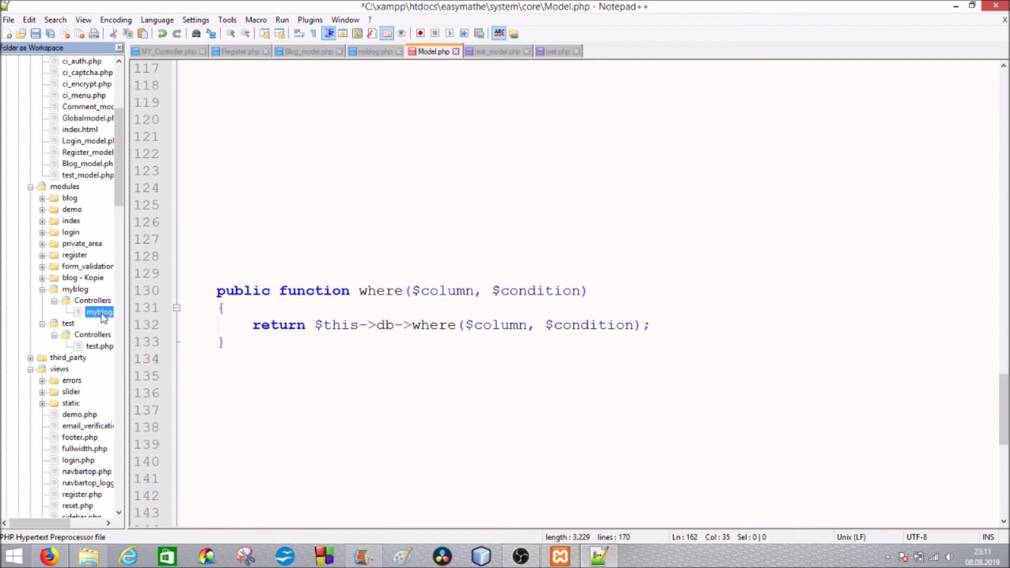
click(286, 344)
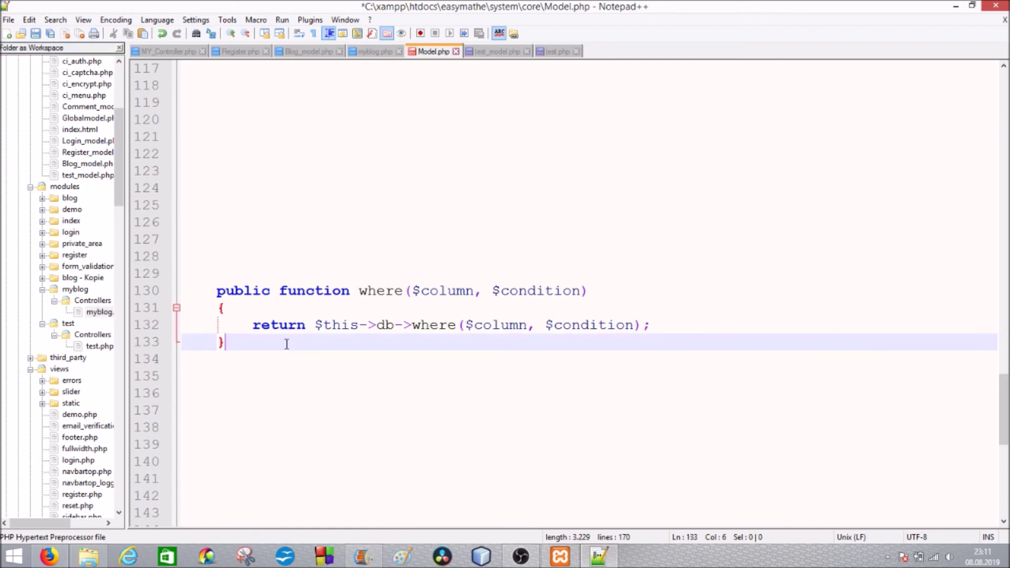